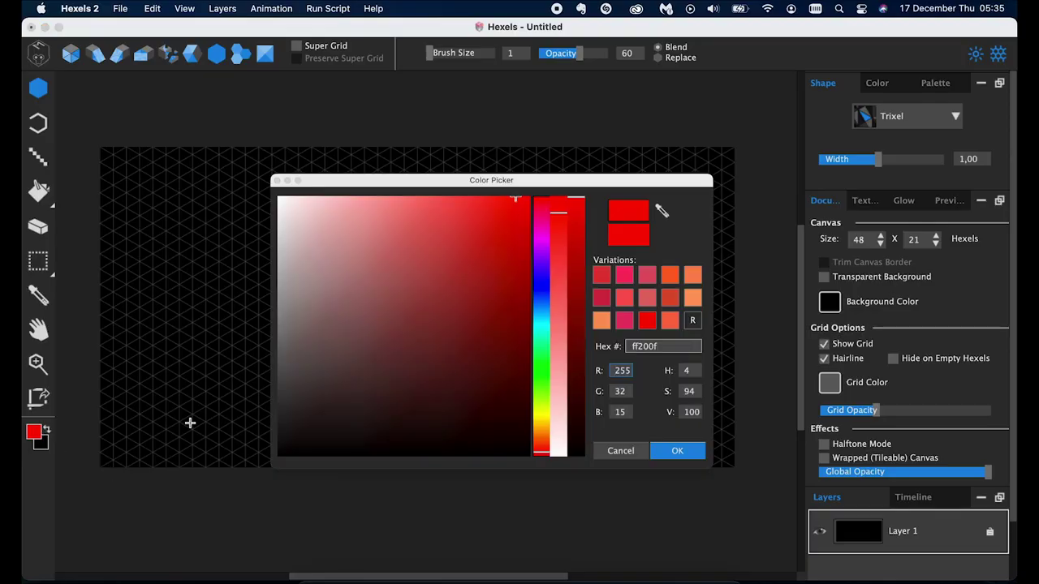
Step: Set the drawing colour to pale blue cdedff at opacity 100
drag(559, 243, 559, 404)
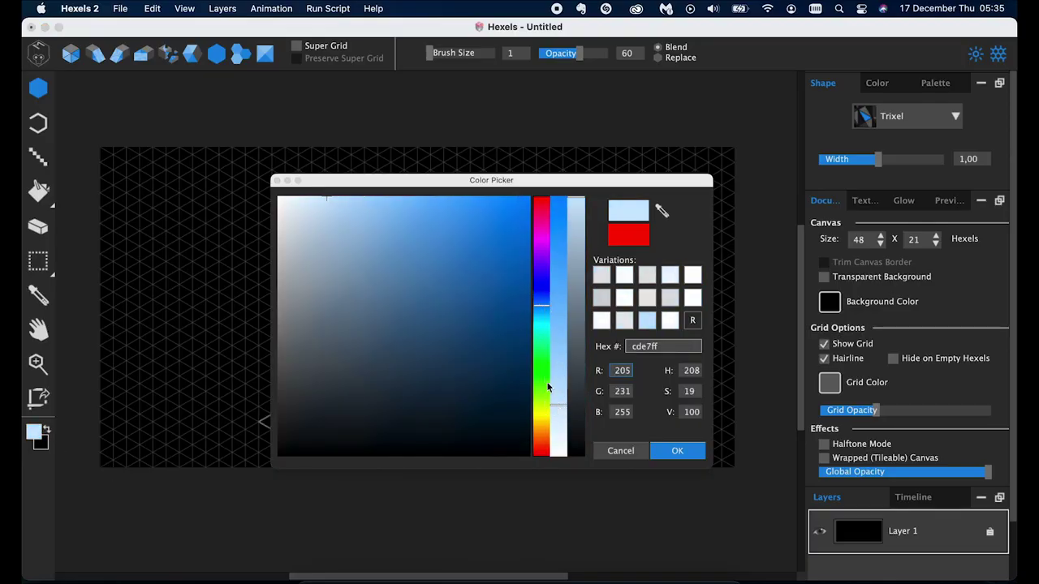
click(543, 321)
click(543, 315)
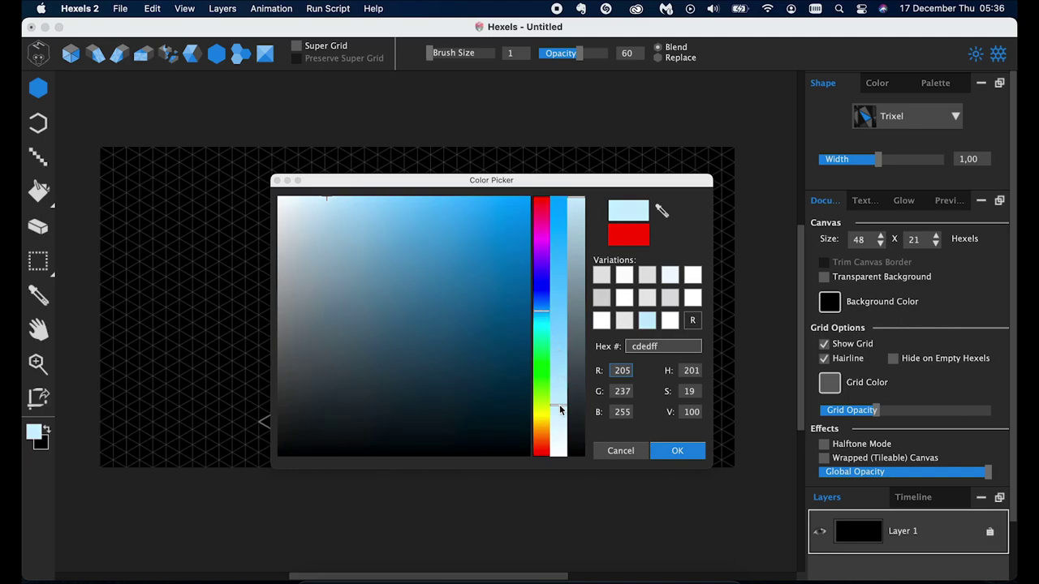
click(680, 456)
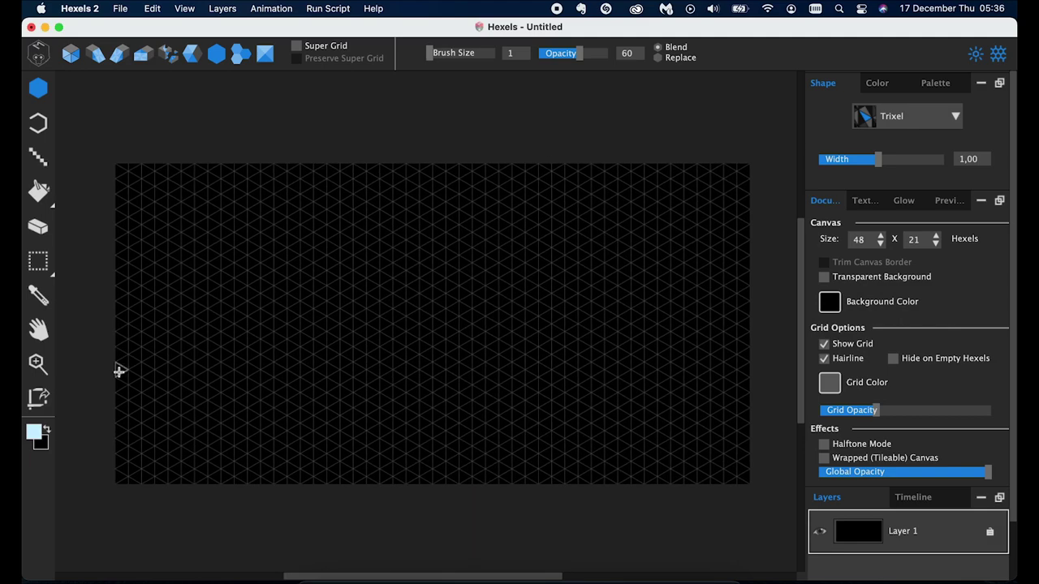
scroll(118, 371, up, 1)
scroll(130, 381, down, 2)
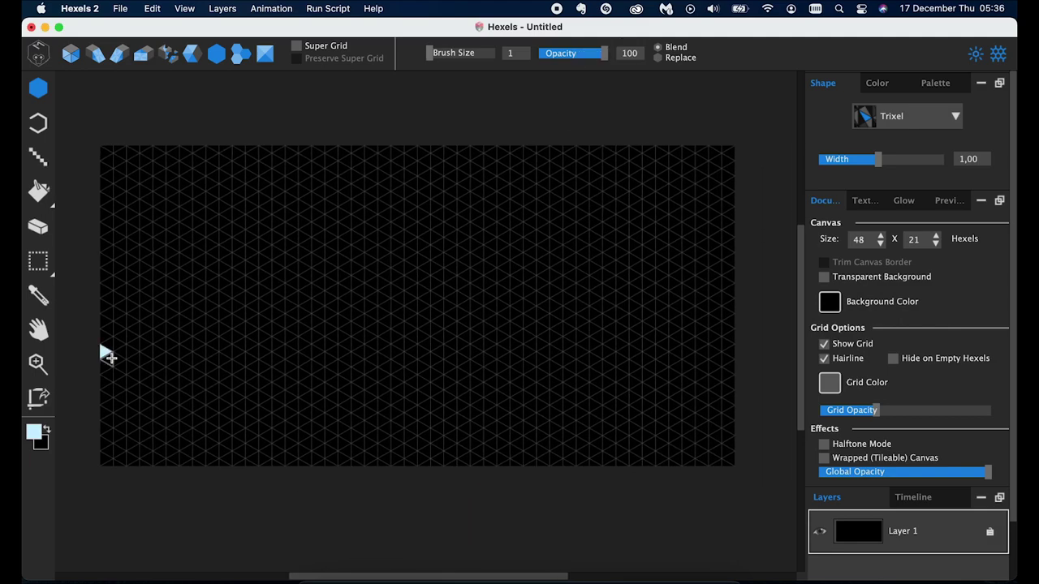
Step: Paint a solid pale-blue right-pointing trixel triangle in the lower-left corner, filling gaps near its tip
mouse_move(108, 355)
mouse_down()
mouse_move(134, 372)
mouse_move(154, 436)
mouse_move(123, 453)
mouse_up()
mouse_move(120, 376)
mouse_down()
mouse_move(153, 413)
mouse_move(127, 430)
mouse_move(138, 414)
mouse_up()
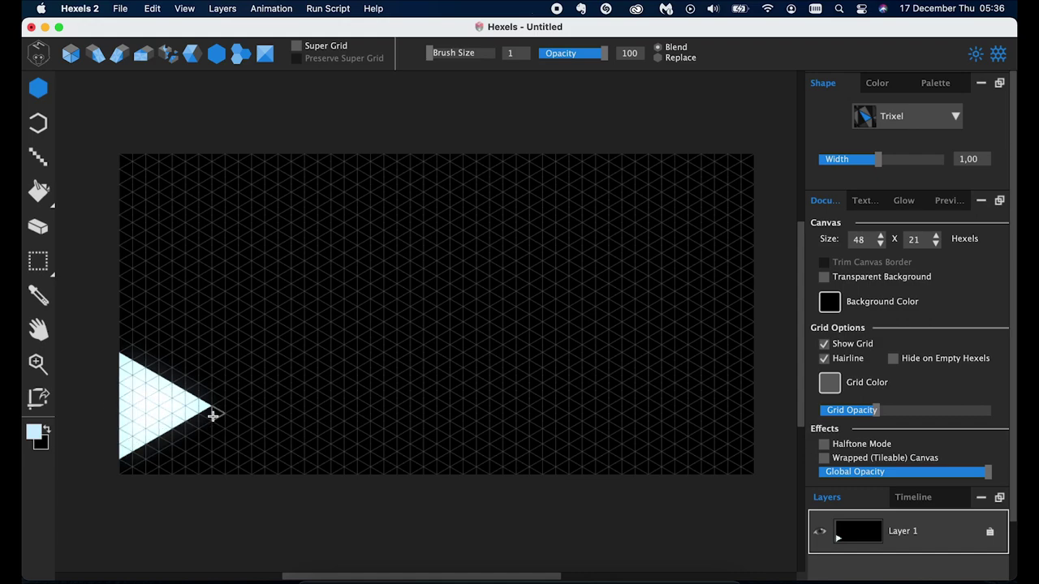
mouse_move(212, 416)
mouse_down()
mouse_move(229, 425)
mouse_move(223, 441)
mouse_move(162, 480)
mouse_move(203, 440)
mouse_move(232, 452)
mouse_move(181, 482)
mouse_up()
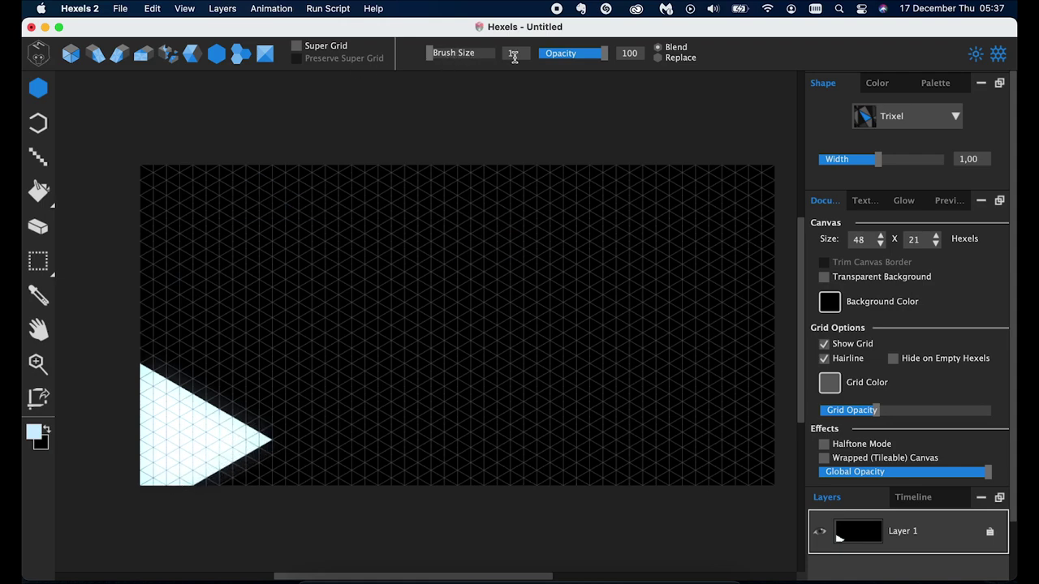
scroll(143, 350, left, 2)
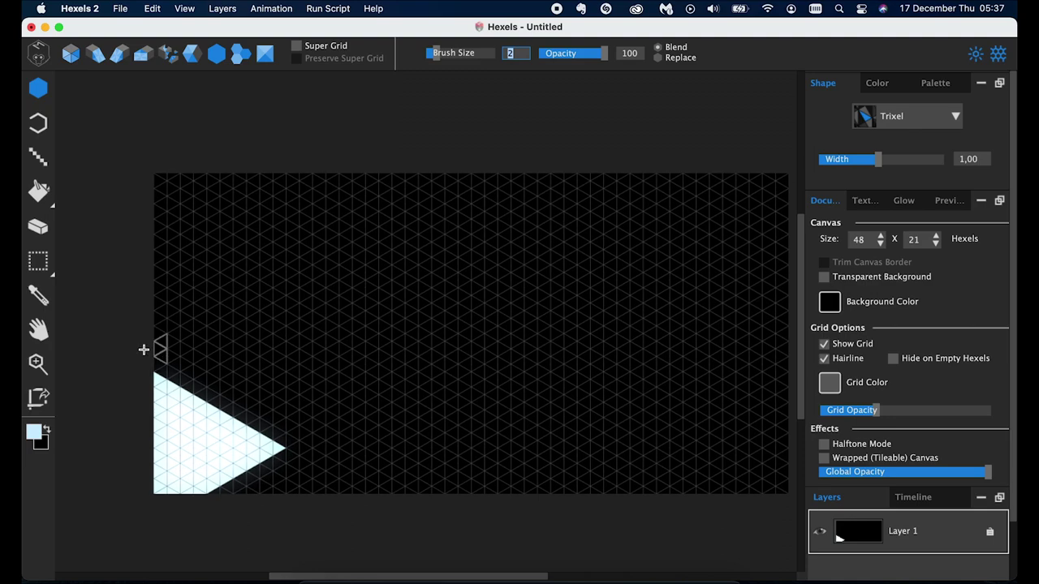
scroll(160, 355, right, 4)
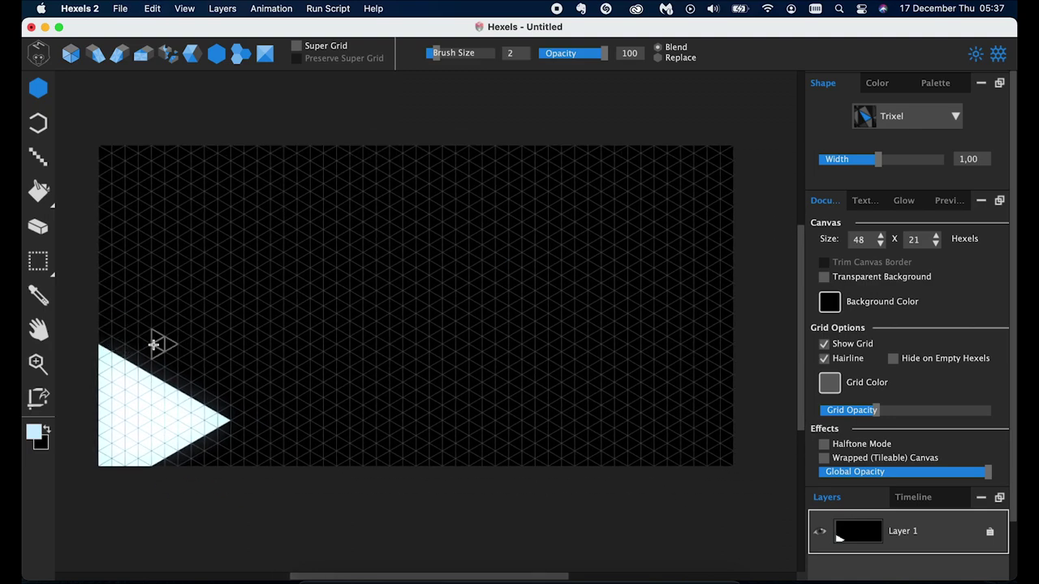
scroll(110, 335, left, 1)
click(128, 344)
scroll(138, 350, left, 2)
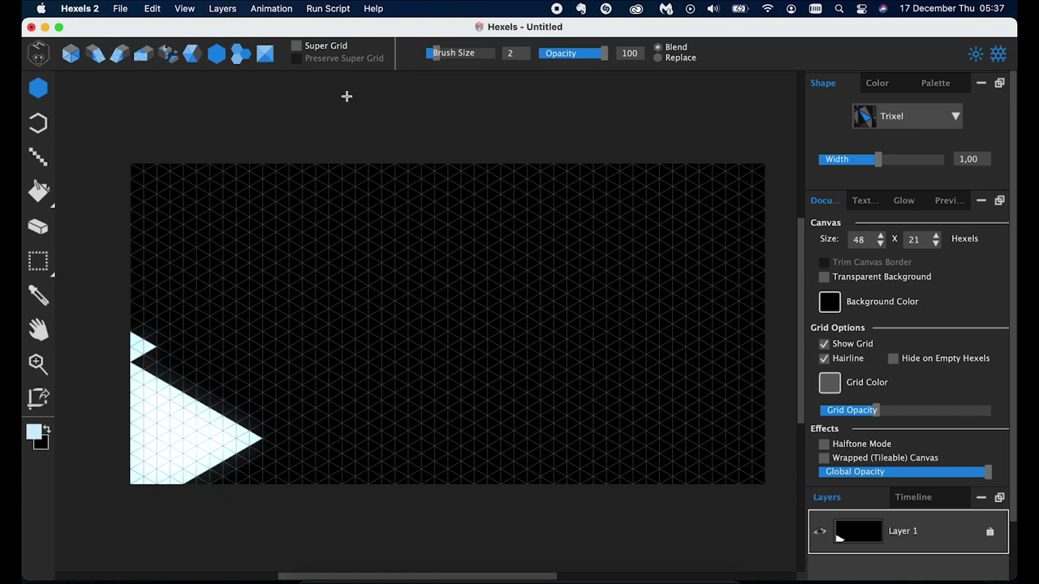
mouse_move(163, 357)
mouse_down()
mouse_move(271, 422)
mouse_move(155, 369)
mouse_up()
click(155, 368)
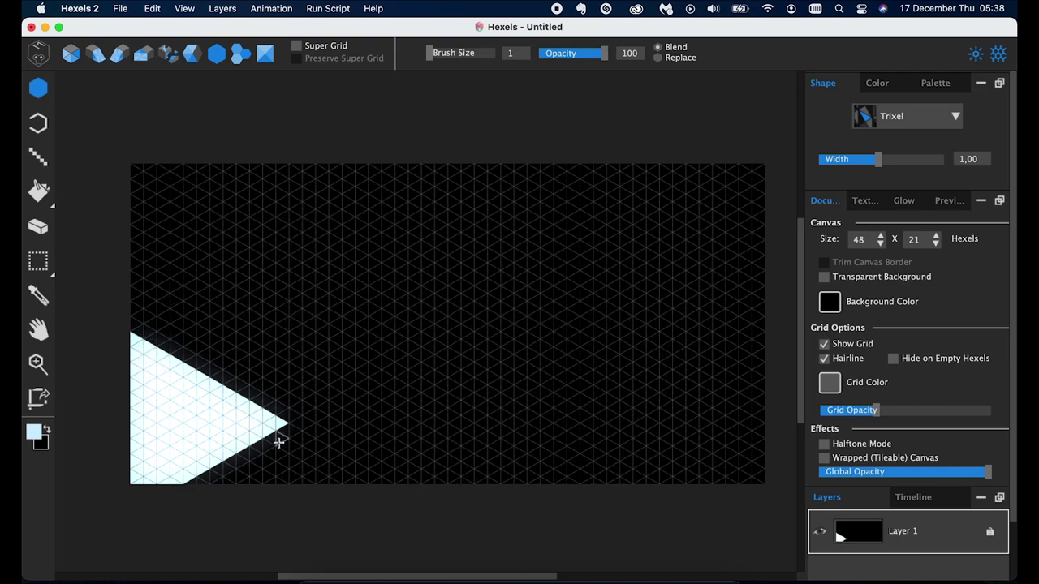
Step: Paint the triangle's lower face in bright blue 1dafff
click(39, 433)
click(569, 231)
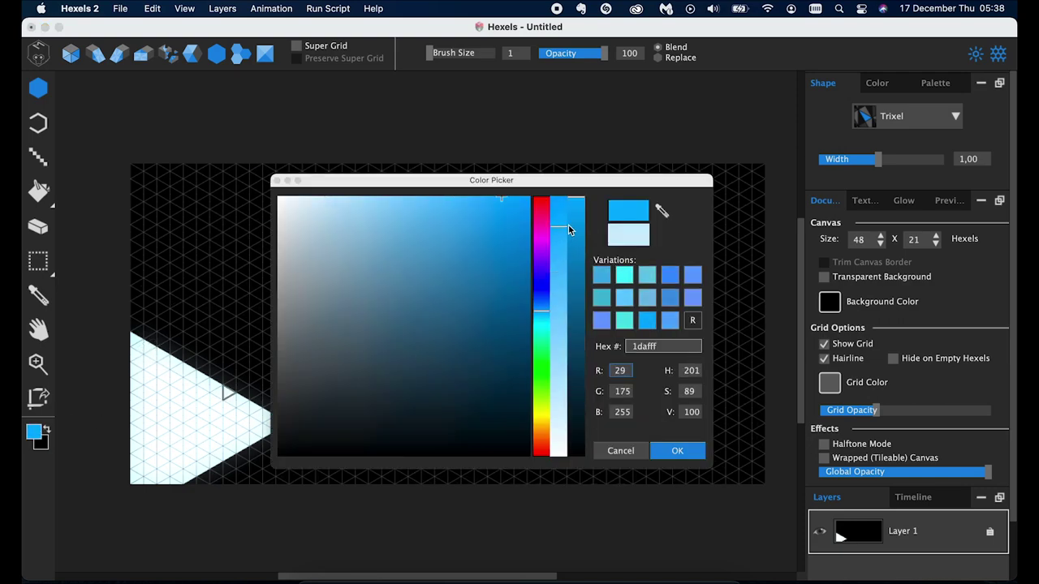
click(686, 456)
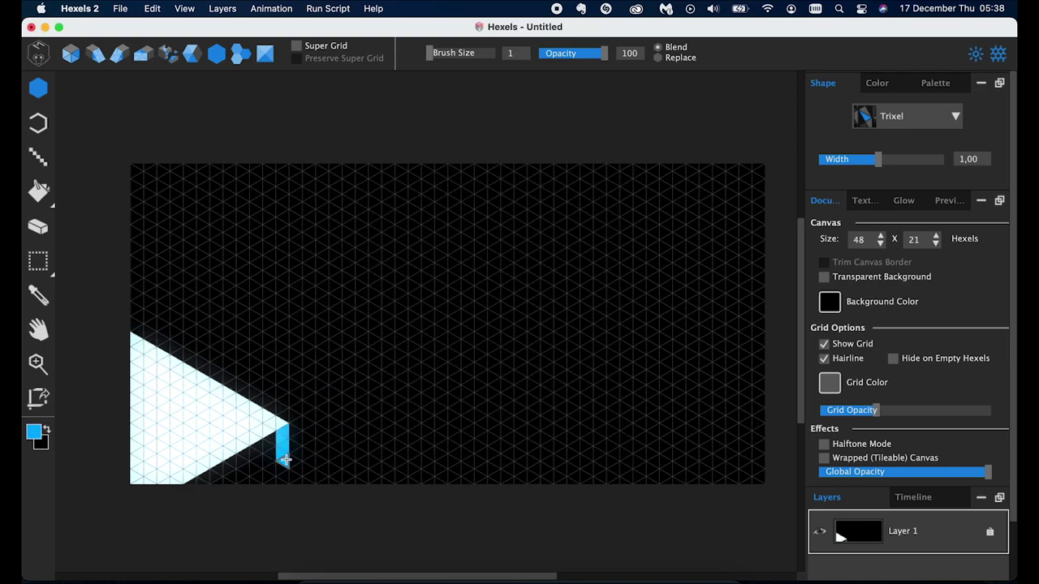
drag(285, 460, 237, 486)
mouse_move(276, 442)
mouse_down()
mouse_move(195, 479)
mouse_move(267, 458)
mouse_up()
Step: Change the paint colour to navy 081e4c and paint a trixel with it
click(34, 431)
click(571, 414)
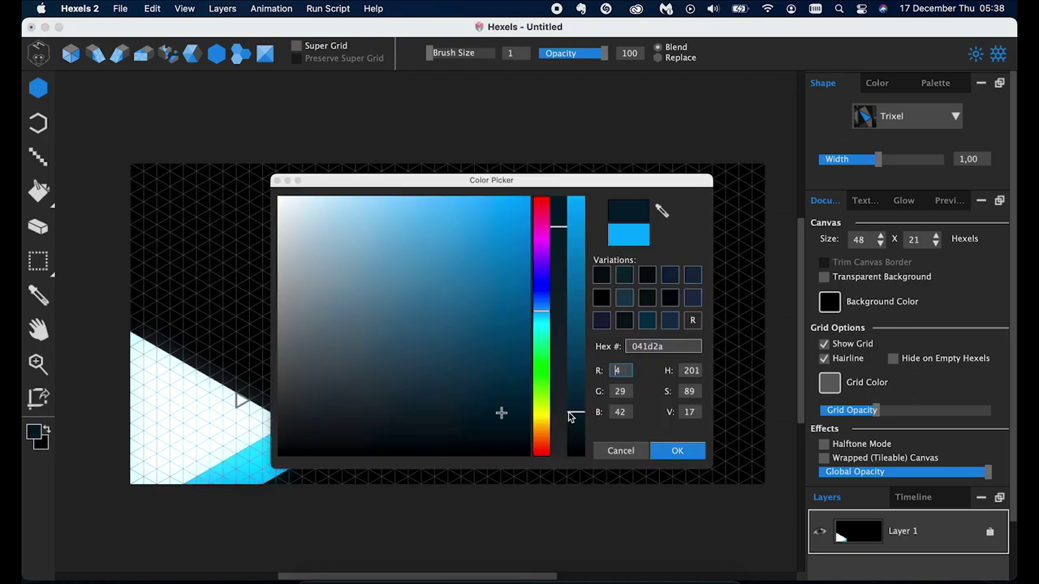
click(542, 297)
click(581, 370)
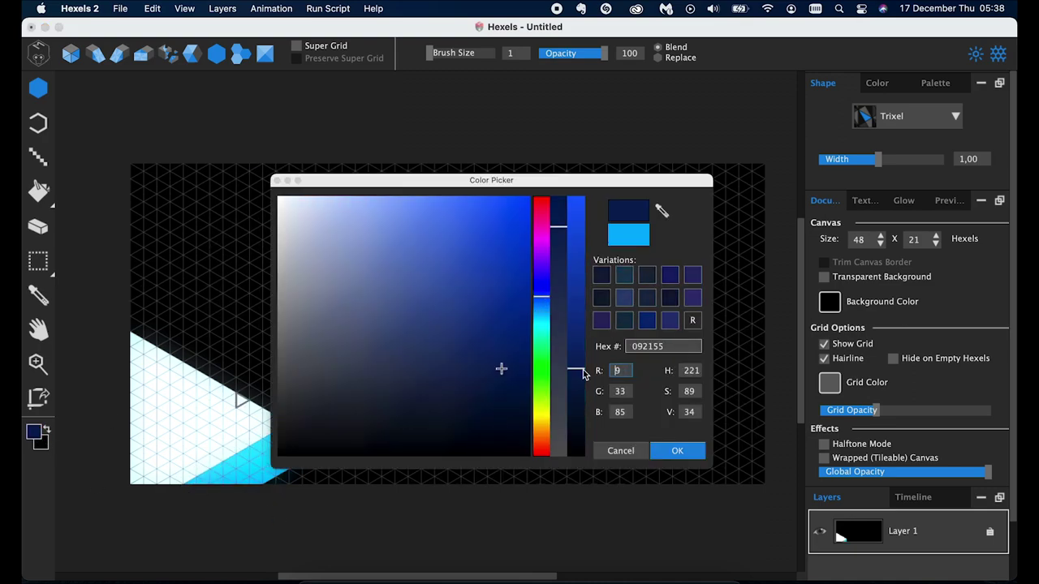
click(680, 452)
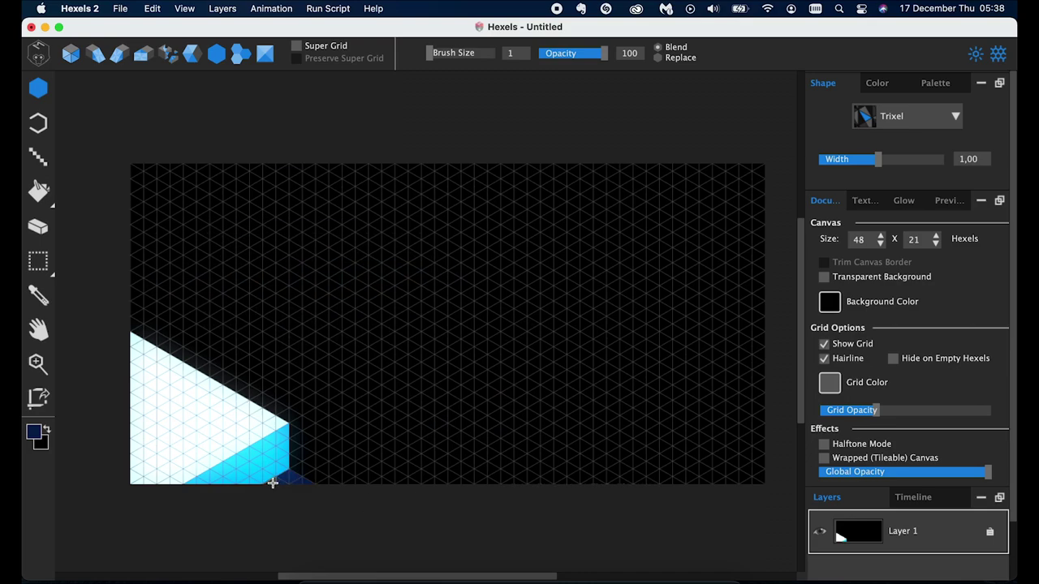
scroll(273, 483, up, 3)
scroll(273, 483, up, 2)
scroll(272, 483, down, 5)
scroll(273, 483, up, 1)
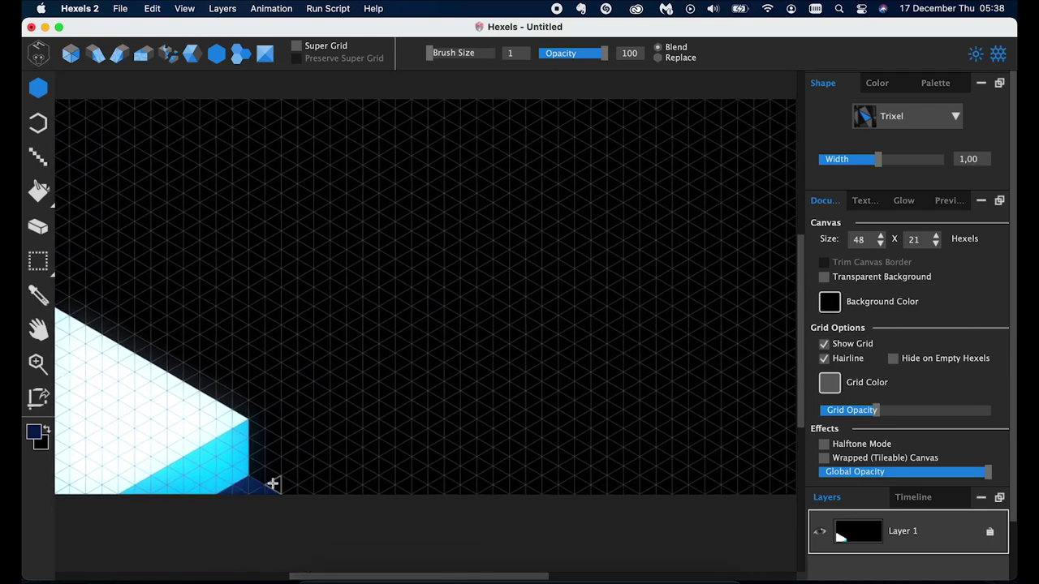
scroll(273, 483, down, 1)
alt+click(127, 390)
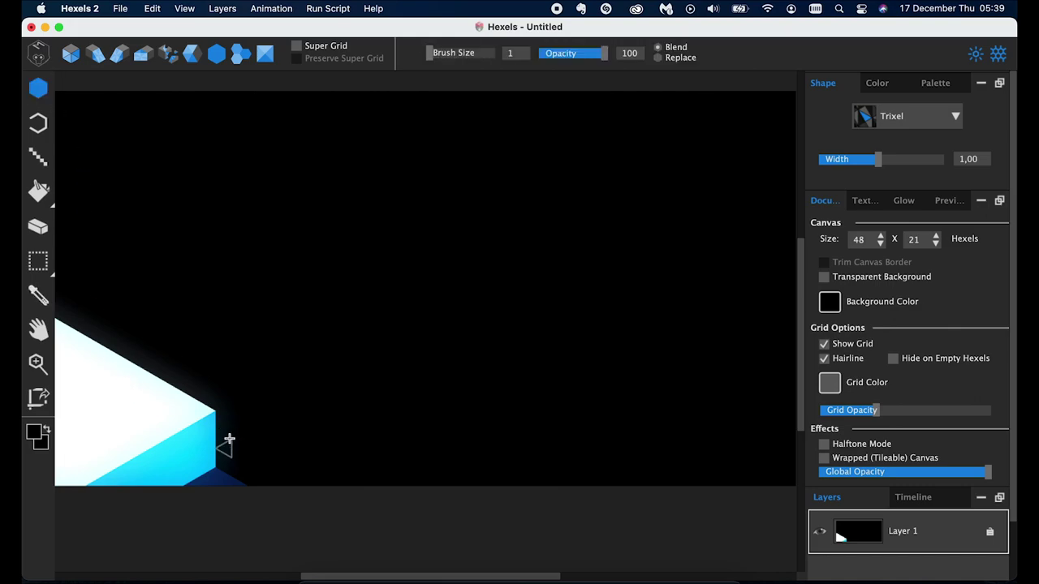
Step: Paint a near-white d0e6f2 band starting from the blue face's edge
key(alt)
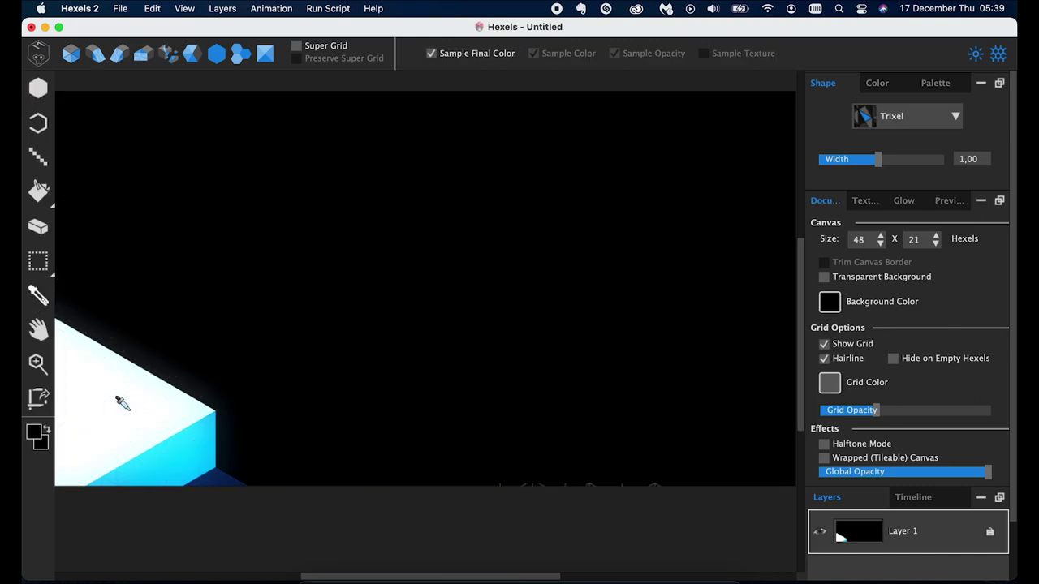
click(35, 434)
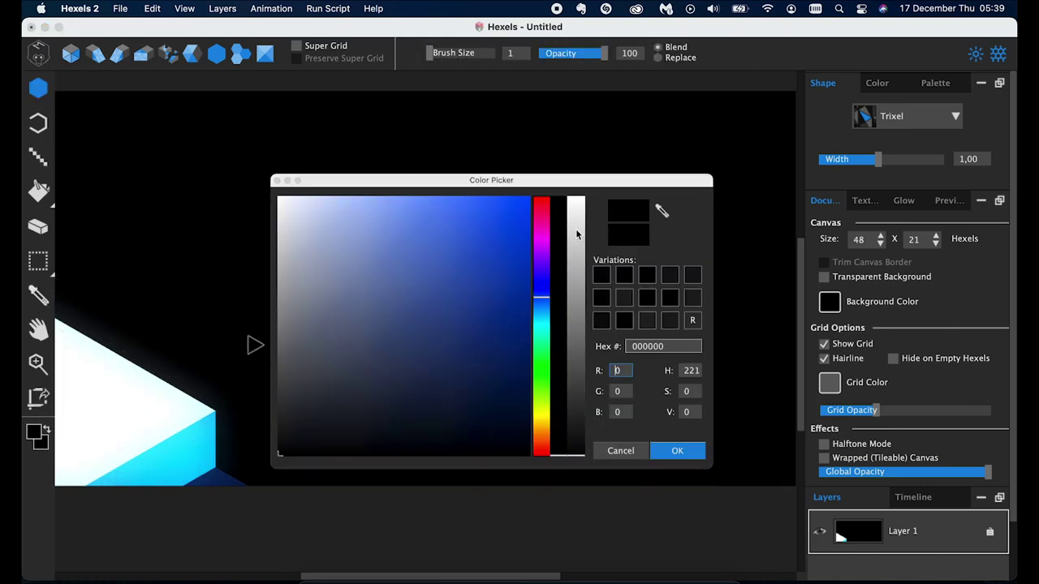
click(312, 208)
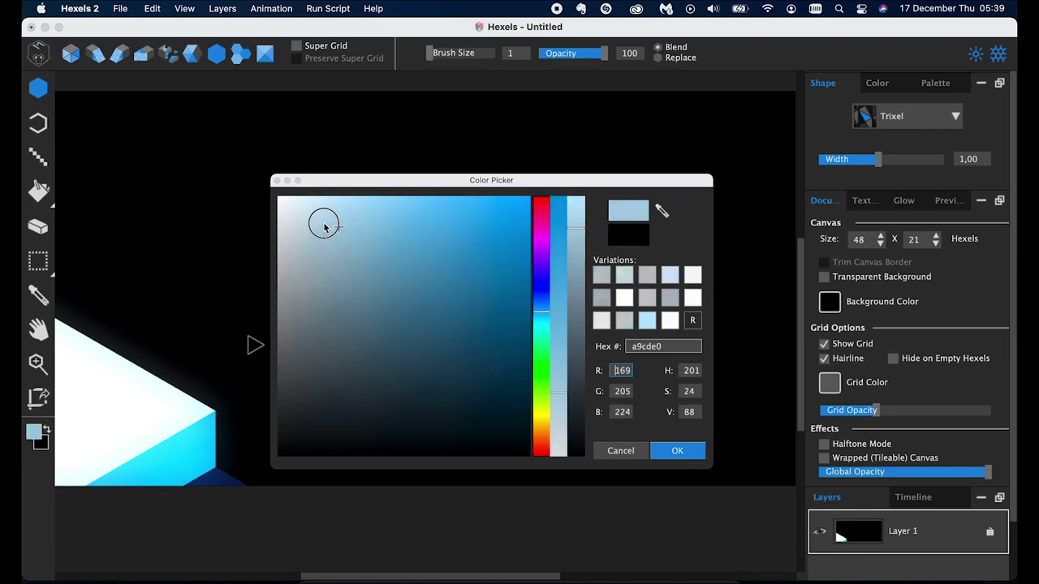
drag(574, 219, 575, 199)
click(677, 450)
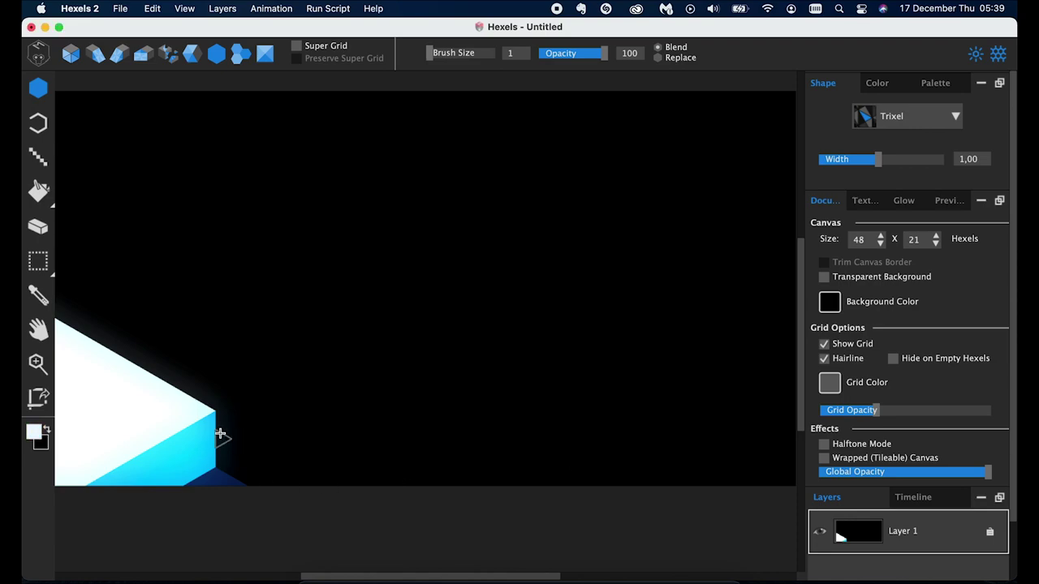
mouse_move(220, 438)
mouse_down()
mouse_move(332, 487)
mouse_move(290, 465)
mouse_move(262, 476)
mouse_move(225, 457)
mouse_up()
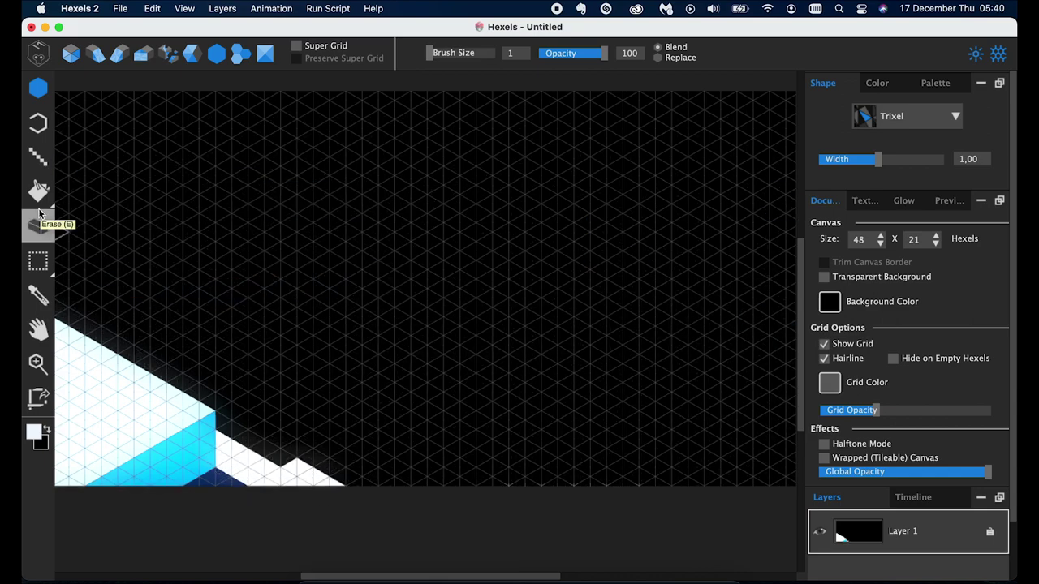
Step: Pan around the canvas and switch to the eraser
scroll(237, 359, down, 2)
scroll(263, 371, down, 3)
scroll(264, 371, left, 3)
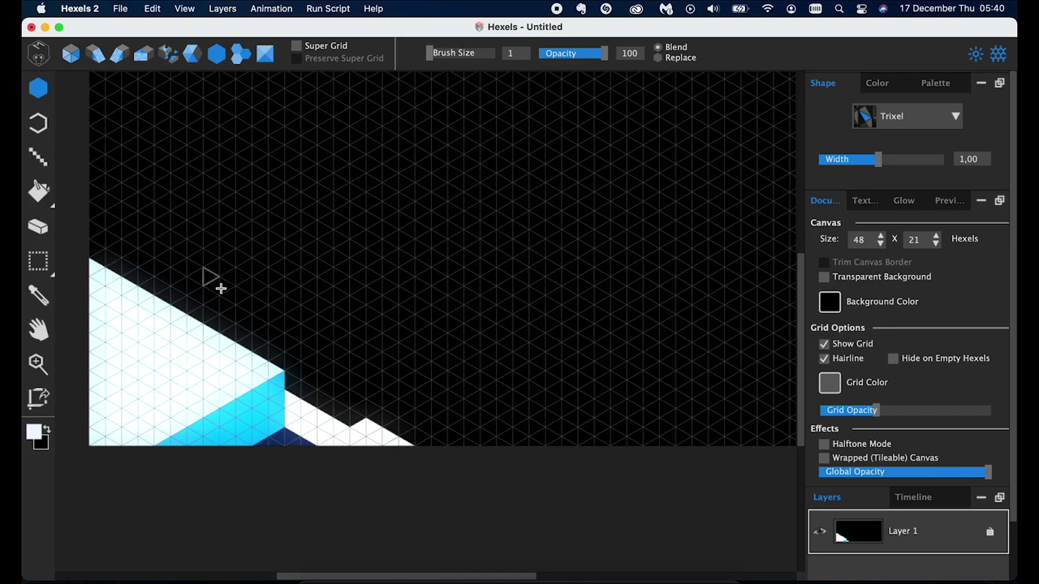
key(e)
scroll(422, 418, down, 3)
scroll(446, 397, up, 2)
scroll(447, 398, right, 2)
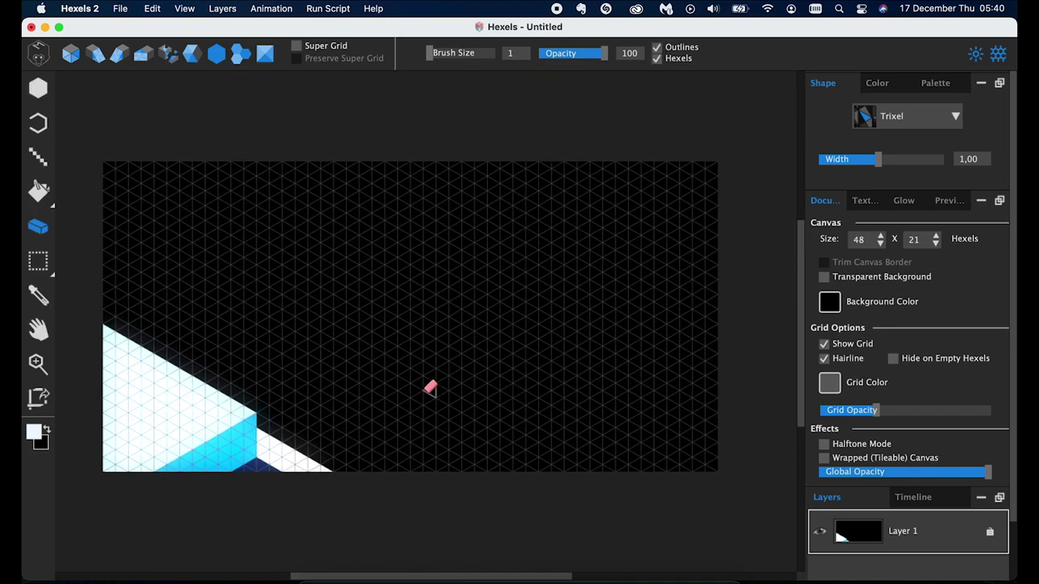
Step: Choose a royal blue and paint a stripe along the bottom edge
double_click(33, 432)
click(542, 287)
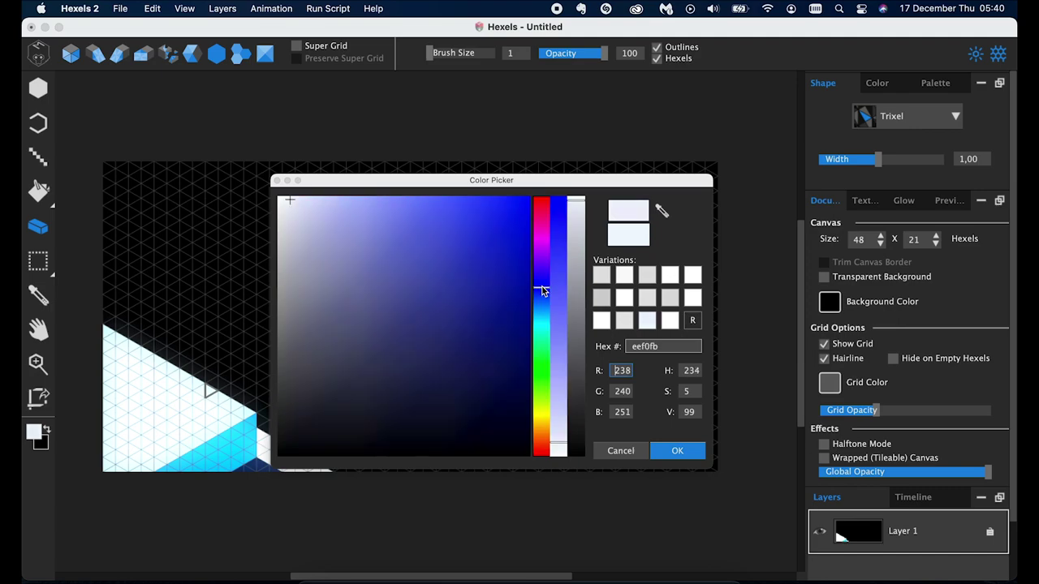
click(560, 244)
click(581, 355)
drag(581, 355, 570, 281)
click(563, 240)
click(576, 256)
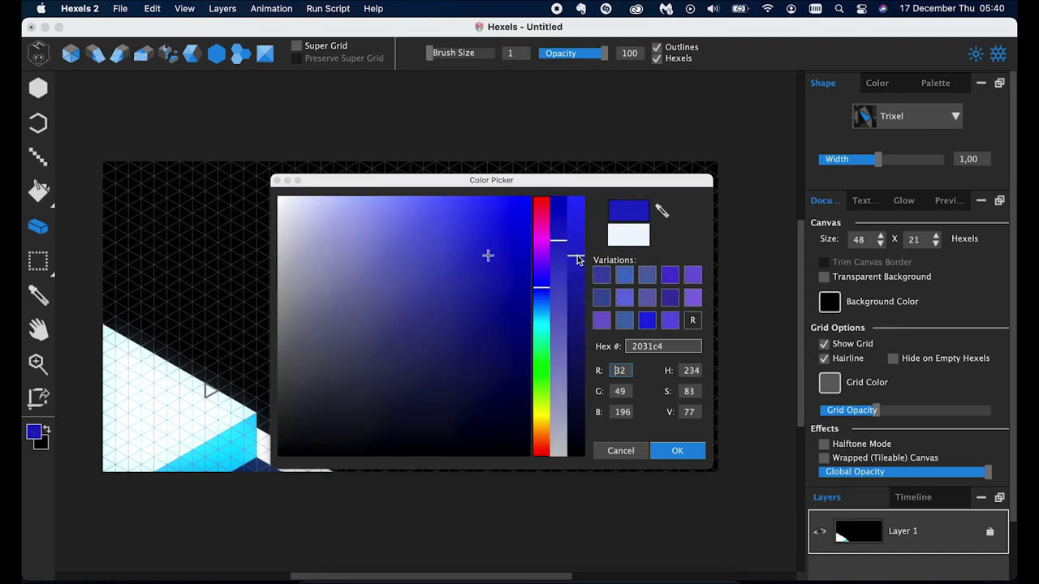
click(691, 453)
scroll(249, 378, up, 3)
key(b)
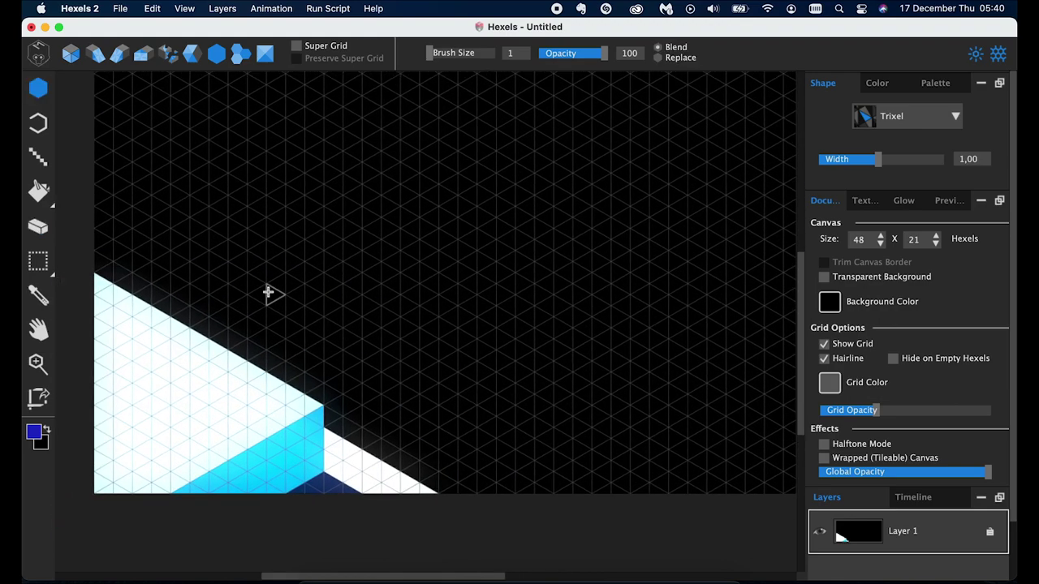
drag(453, 490, 417, 473)
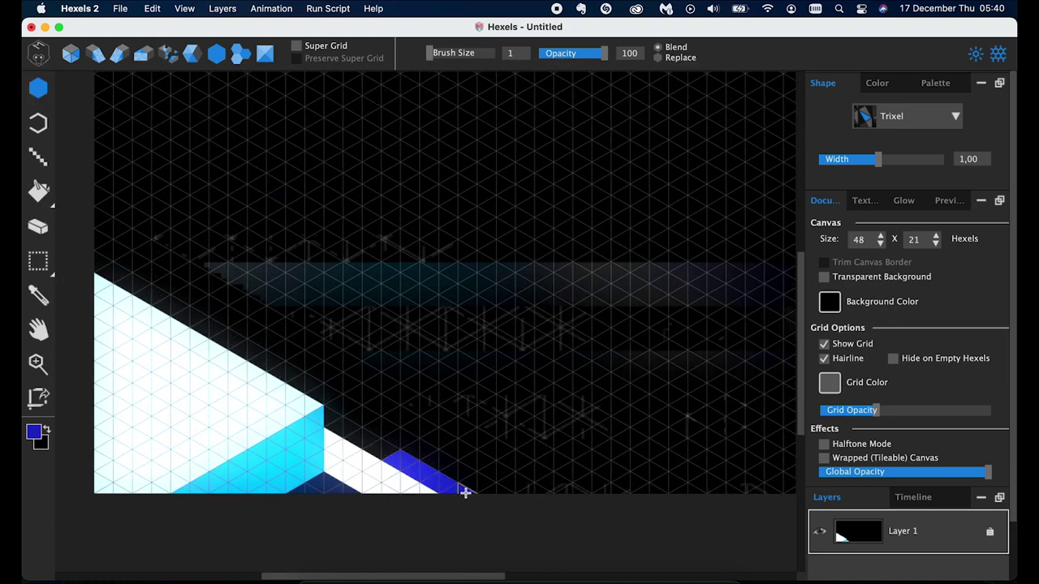
Step: Switch to a darker blue and paint a strip along the white band's edge
click(37, 433)
click(540, 301)
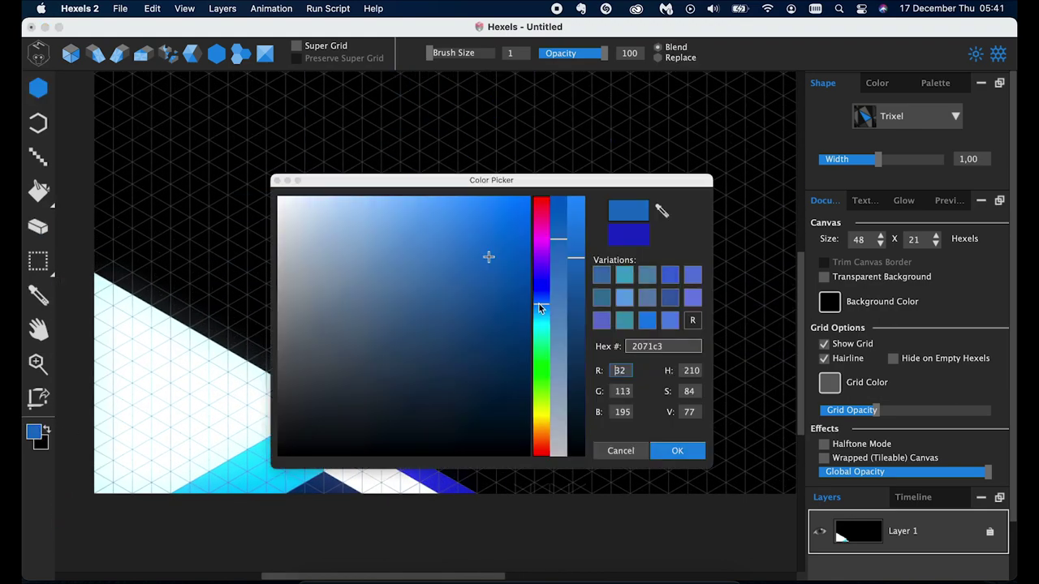
click(583, 281)
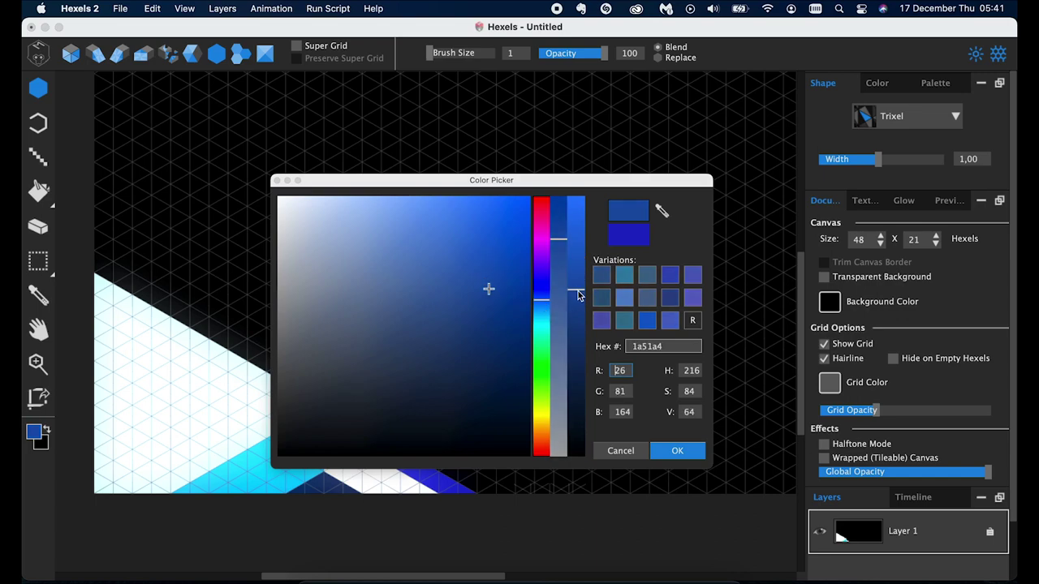
click(677, 450)
drag(464, 490, 323, 410)
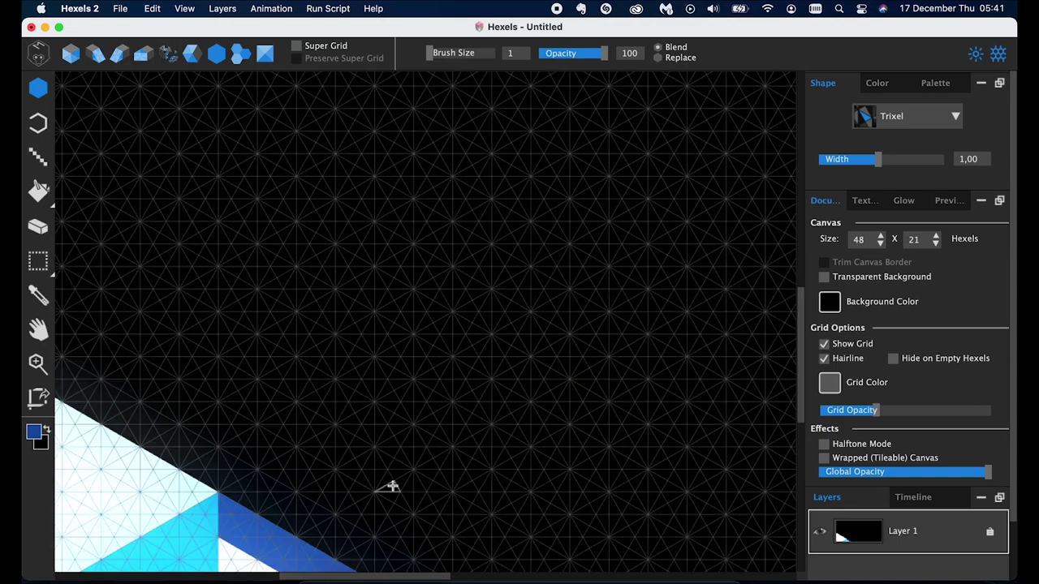
Step: Extend the dark-blue band up-left to the canvas border, then begin choosing teal 1c9ab0
scroll(385, 487, up, 5)
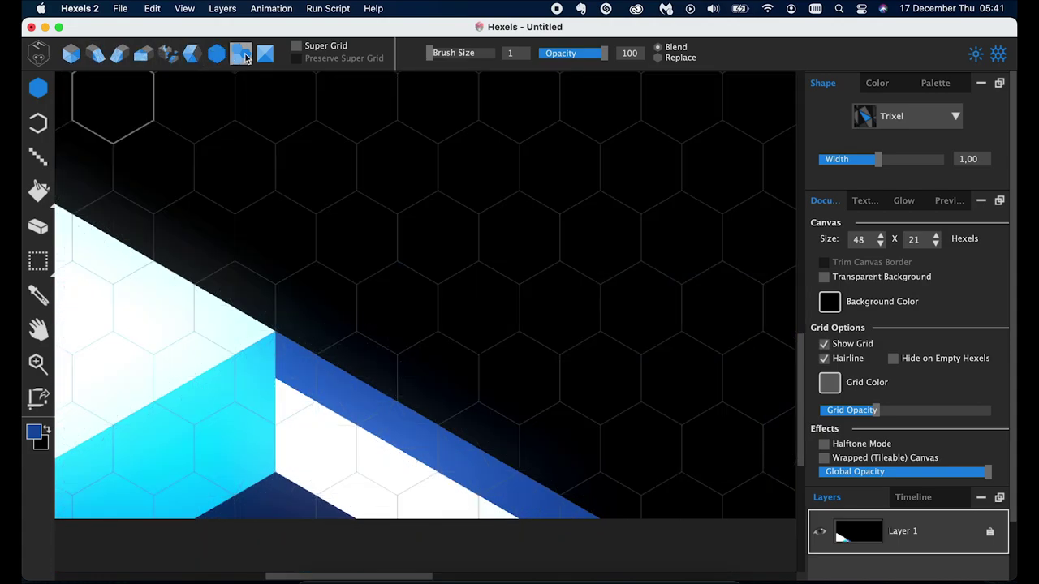
scroll(447, 371, down, 2)
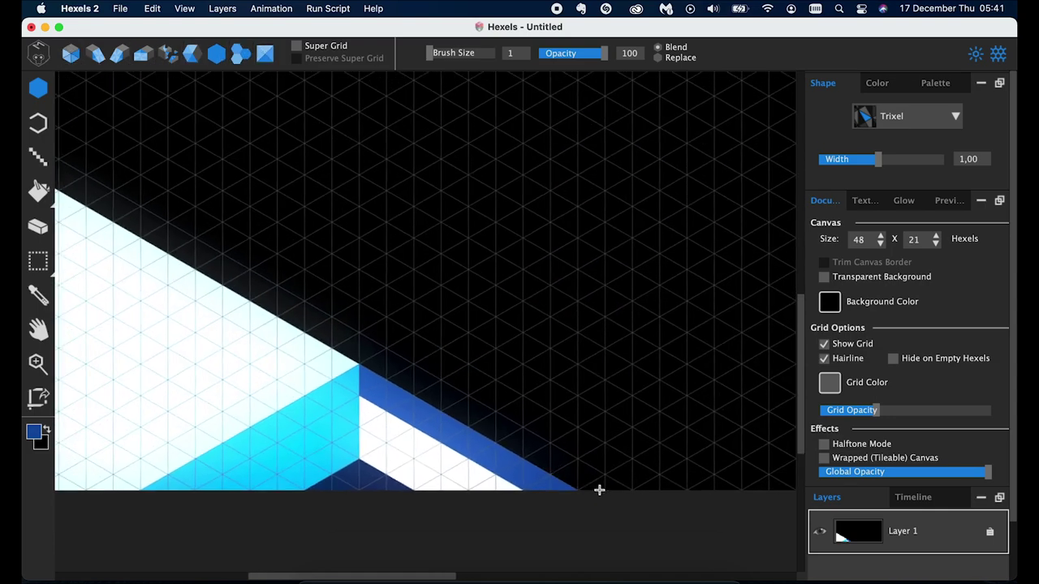
drag(542, 461, 307, 320)
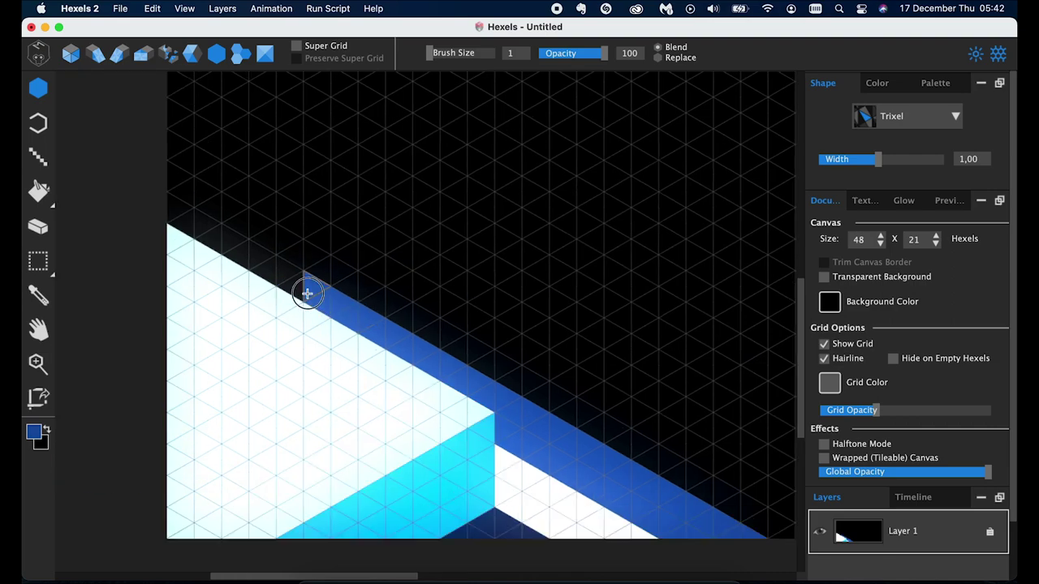
drag(306, 320, 200, 227)
scroll(397, 267, down, 2)
scroll(398, 267, right, 5)
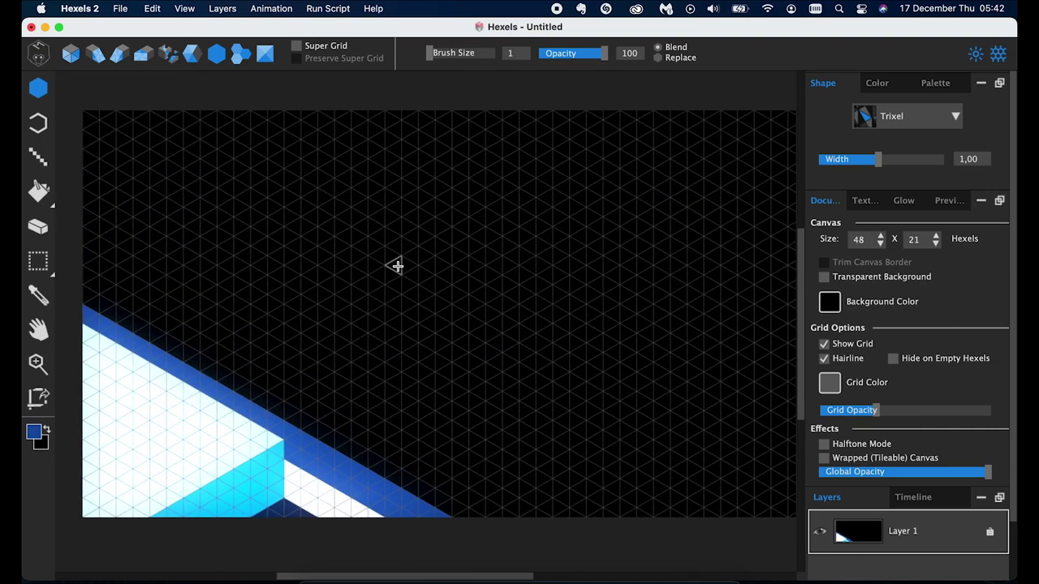
scroll(397, 267, down, 1)
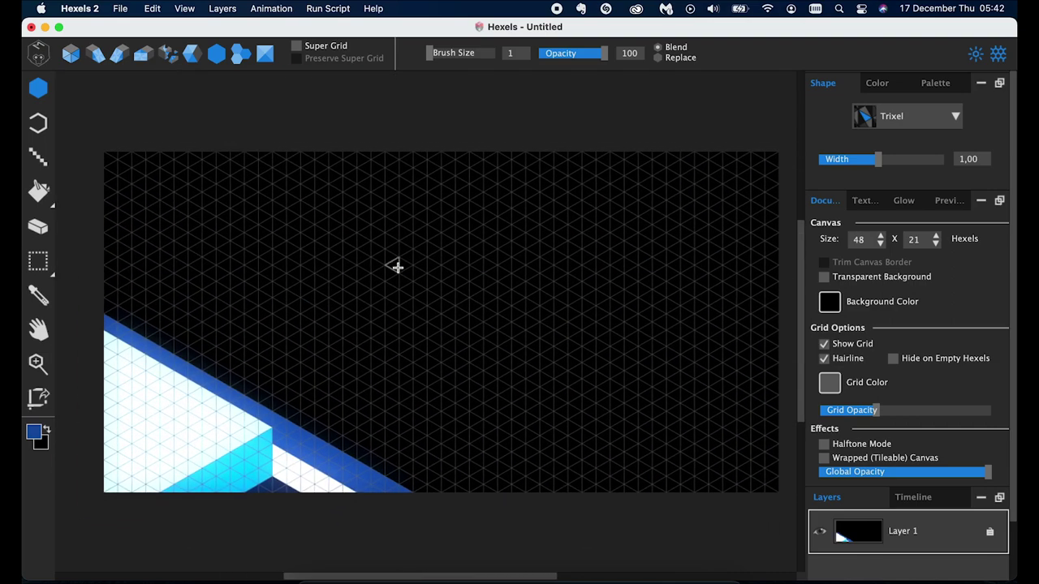
click(33, 431)
click(542, 322)
Step: Set teal as the paint colour and cover the black background and the edge beside the band
drag(580, 280, 576, 268)
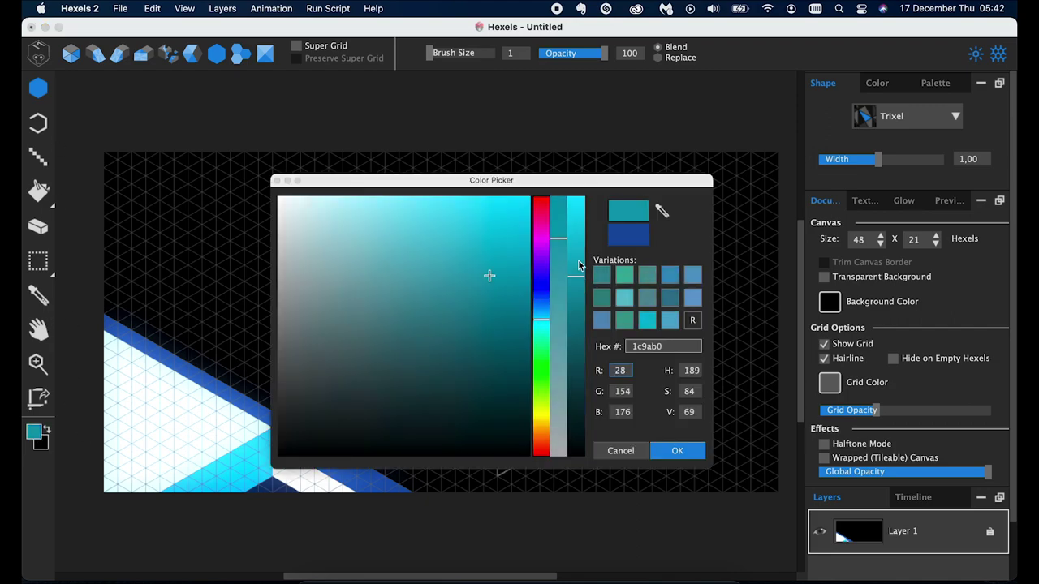
click(647, 322)
click(687, 451)
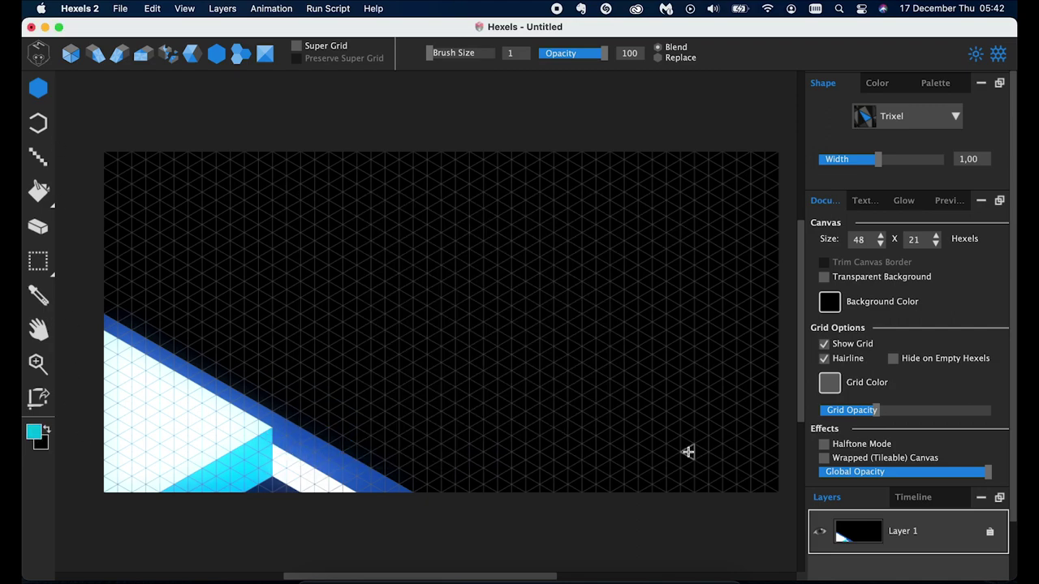
mouse_move(519, 203)
mouse_down()
mouse_move(742, 279)
mouse_move(429, 162)
mouse_move(452, 227)
mouse_move(580, 371)
mouse_move(272, 232)
mouse_move(464, 376)
mouse_move(420, 403)
mouse_move(173, 334)
mouse_move(130, 260)
mouse_up()
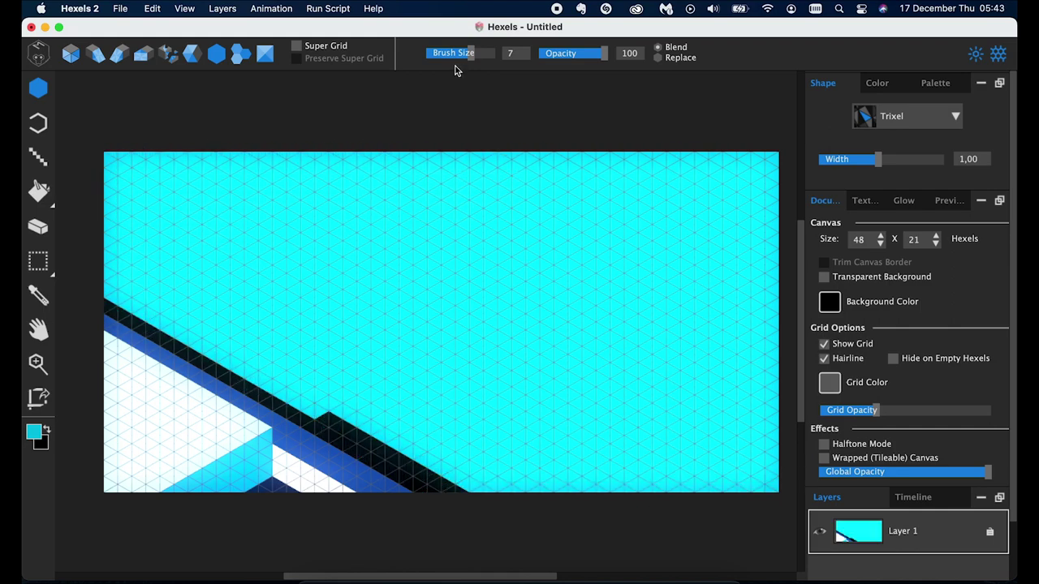
drag(457, 54, 427, 54)
scroll(406, 411, down, 3)
scroll(457, 392, up, 3)
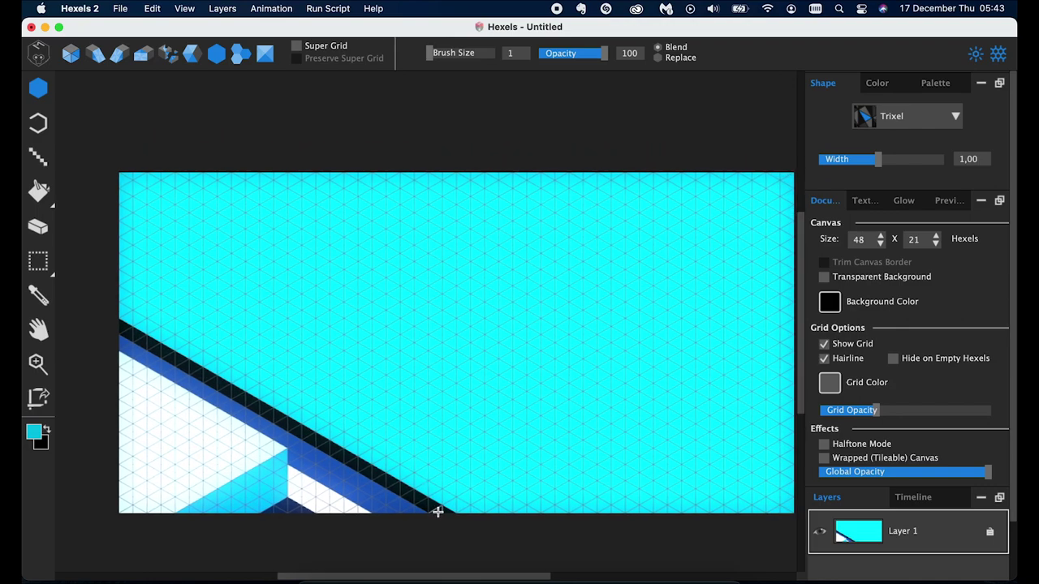
drag(422, 498, 267, 415)
scroll(267, 415, down, 1)
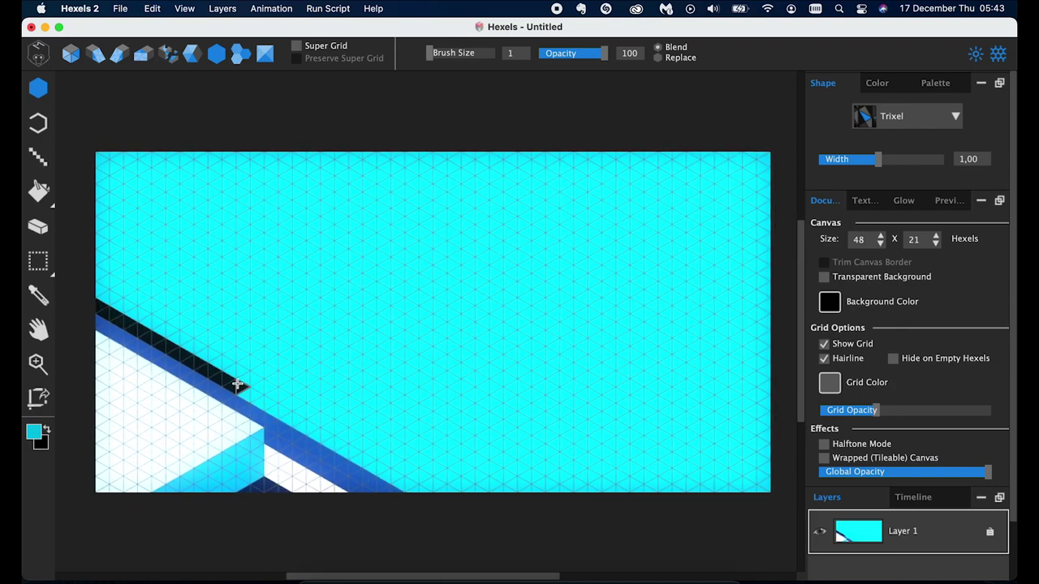
drag(236, 383, 101, 310)
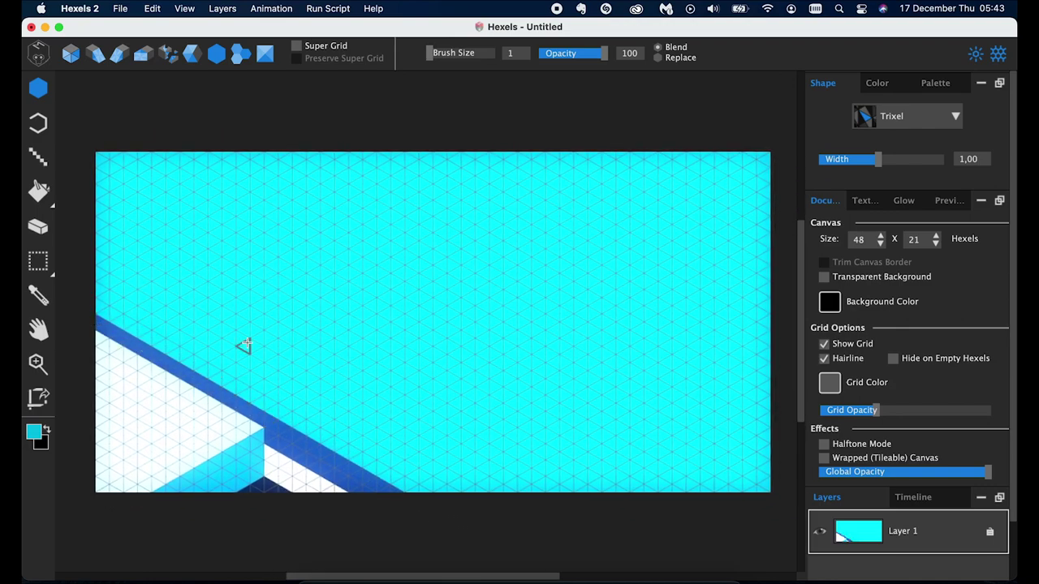
Step: Paint a lighter-blue area across the right side with brush size 5
click(33, 432)
key(Return)
click(455, 53)
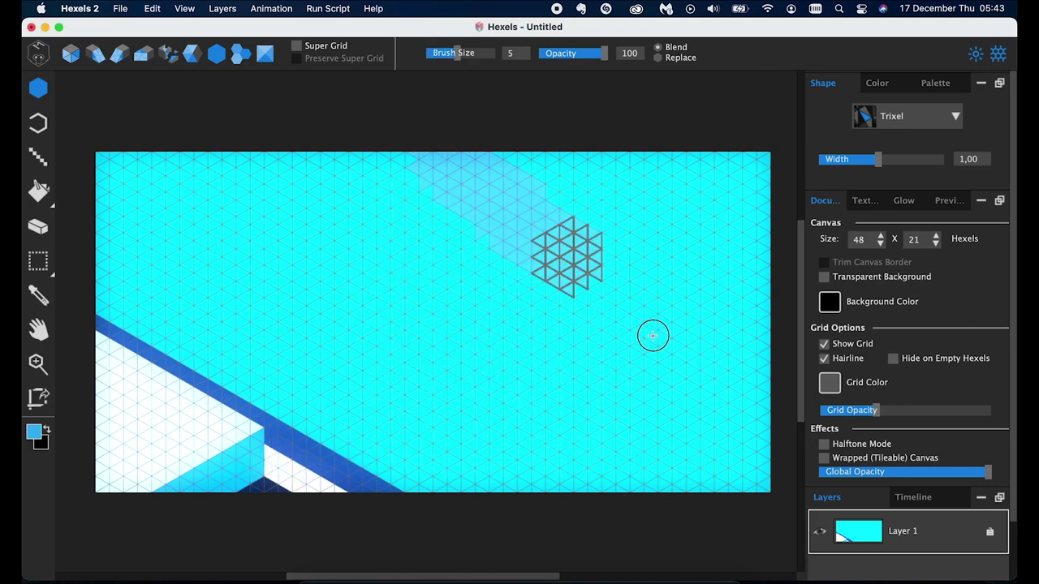
mouse_move(653, 335)
mouse_down()
mouse_move(737, 198)
mouse_move(673, 238)
mouse_move(719, 371)
mouse_move(590, 290)
mouse_move(151, 186)
mouse_move(742, 424)
mouse_move(341, 313)
mouse_move(229, 266)
mouse_up()
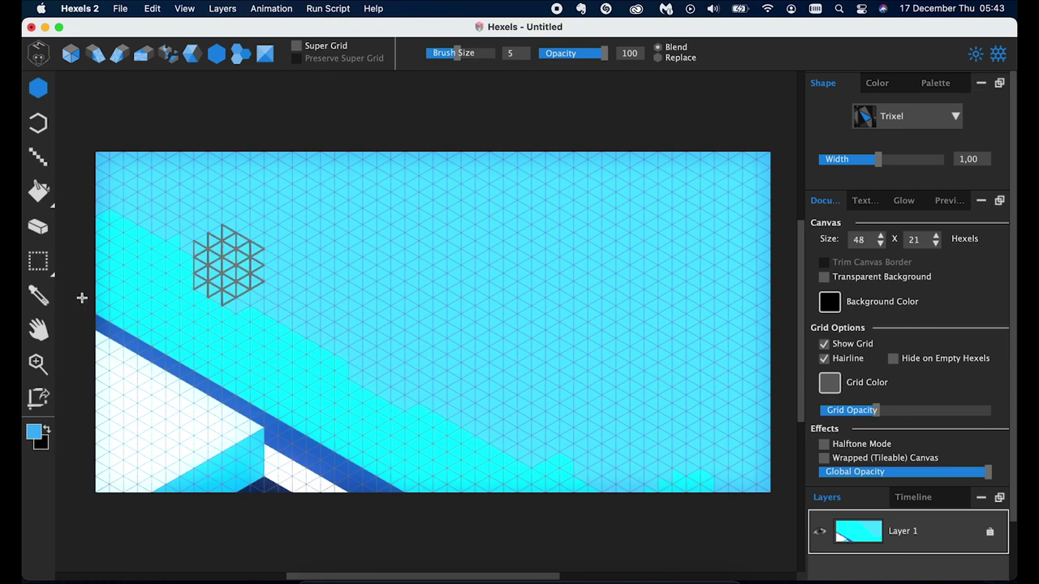
Step: Mix a fully bright, saturated light blue and paint it across the upper right
click(34, 431)
click(627, 276)
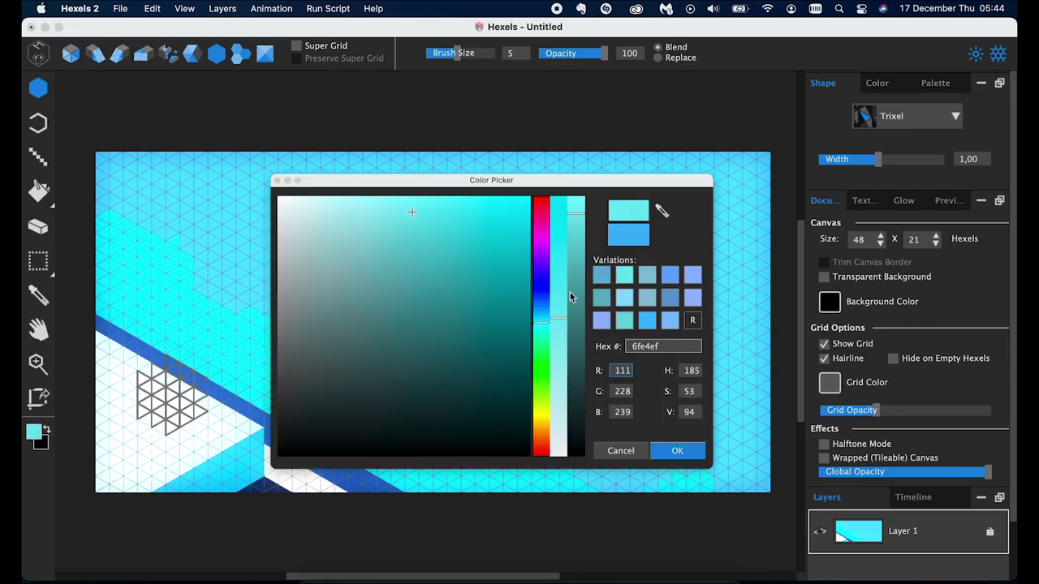
mouse_move(540, 323)
mouse_down()
mouse_move(541, 305)
mouse_move(545, 315)
mouse_up()
click(645, 235)
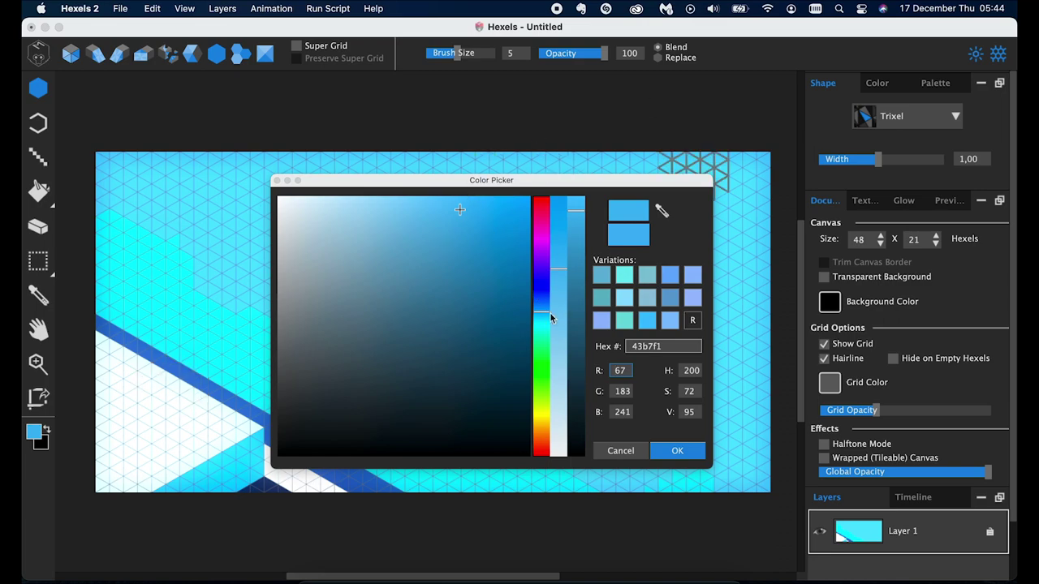
drag(545, 315, 544, 324)
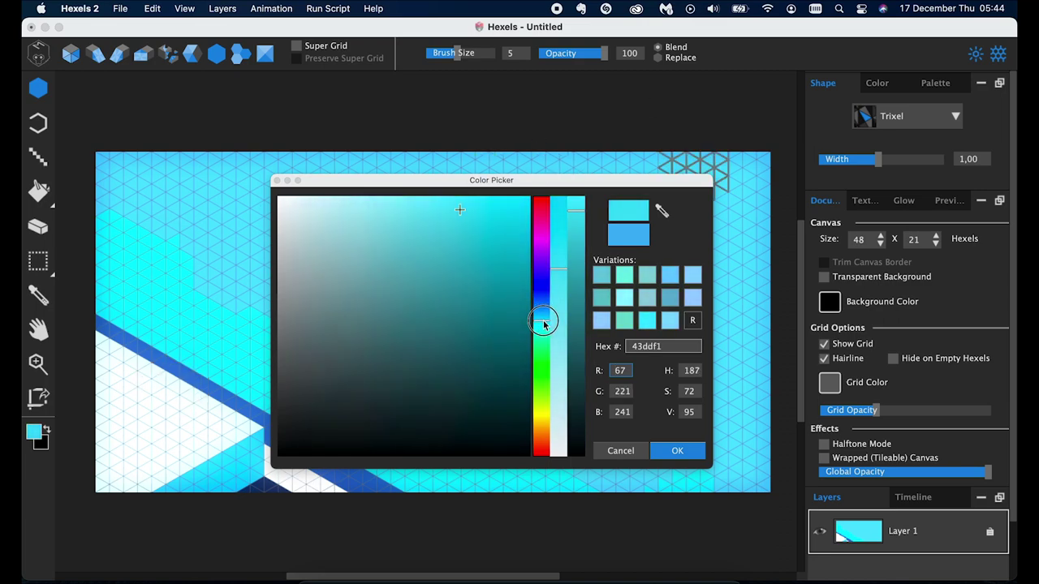
drag(561, 290, 540, 308)
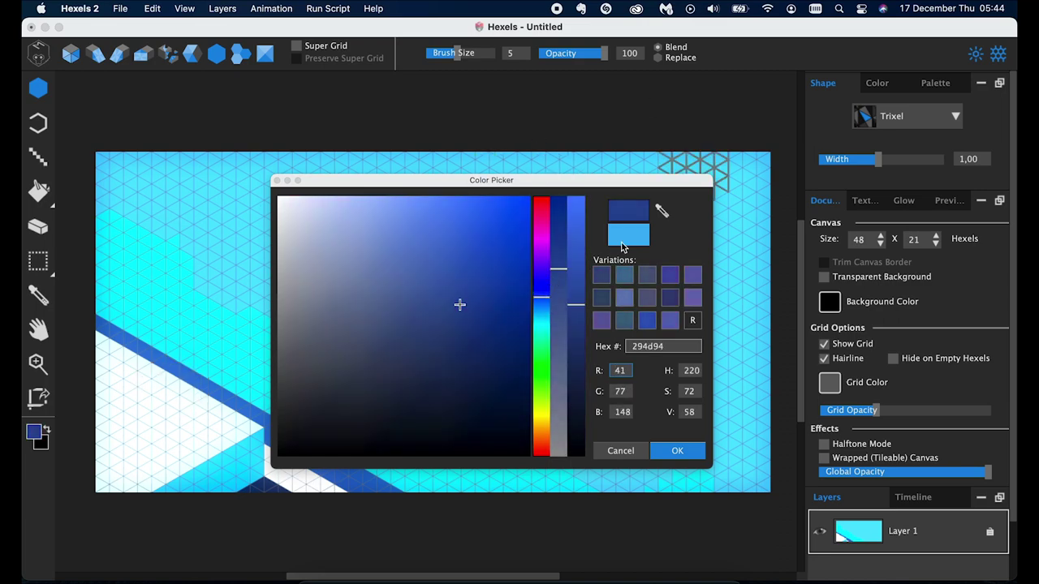
click(623, 241)
click(649, 327)
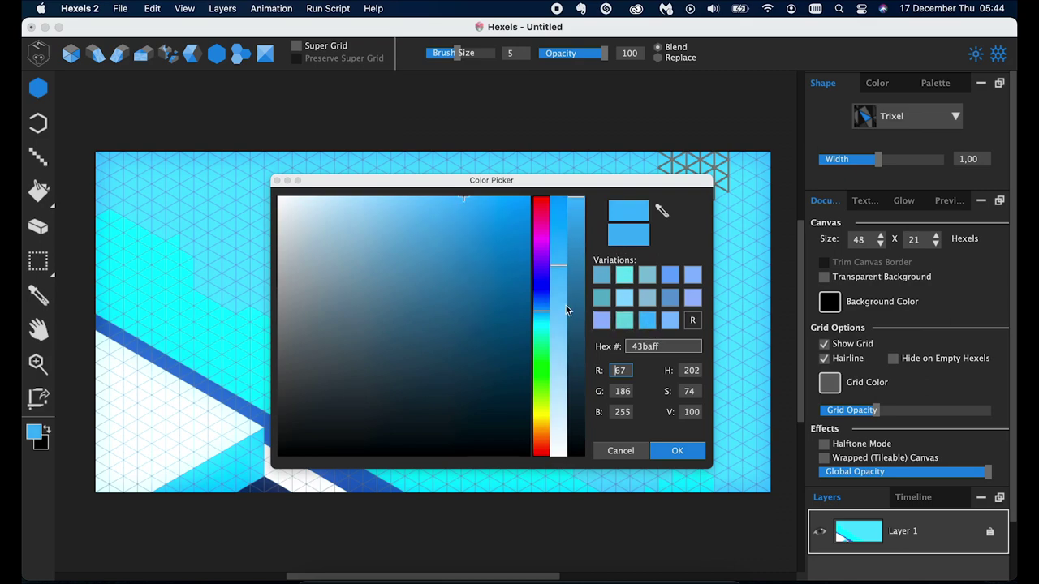
drag(560, 277, 560, 235)
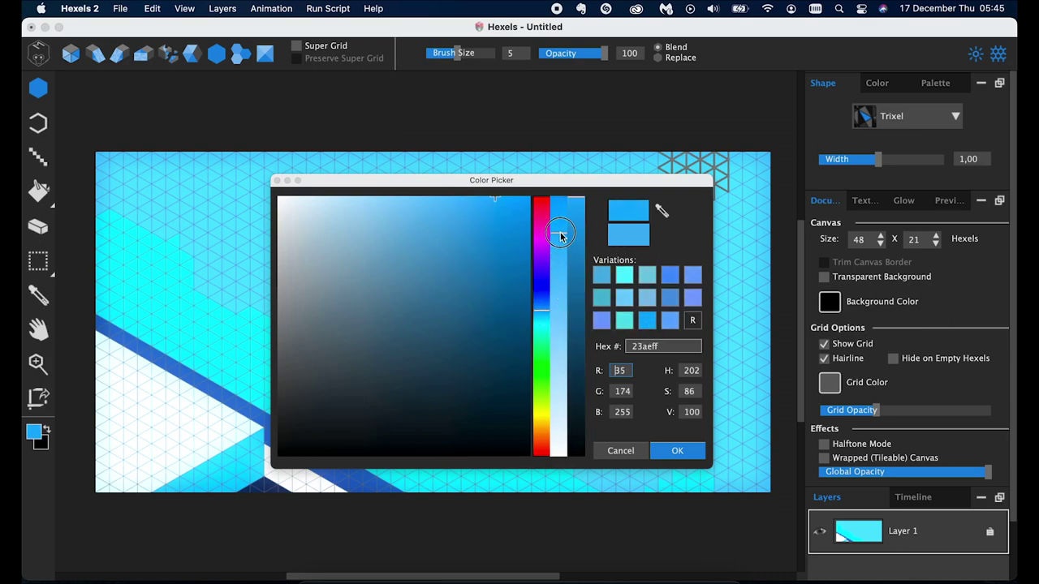
click(624, 323)
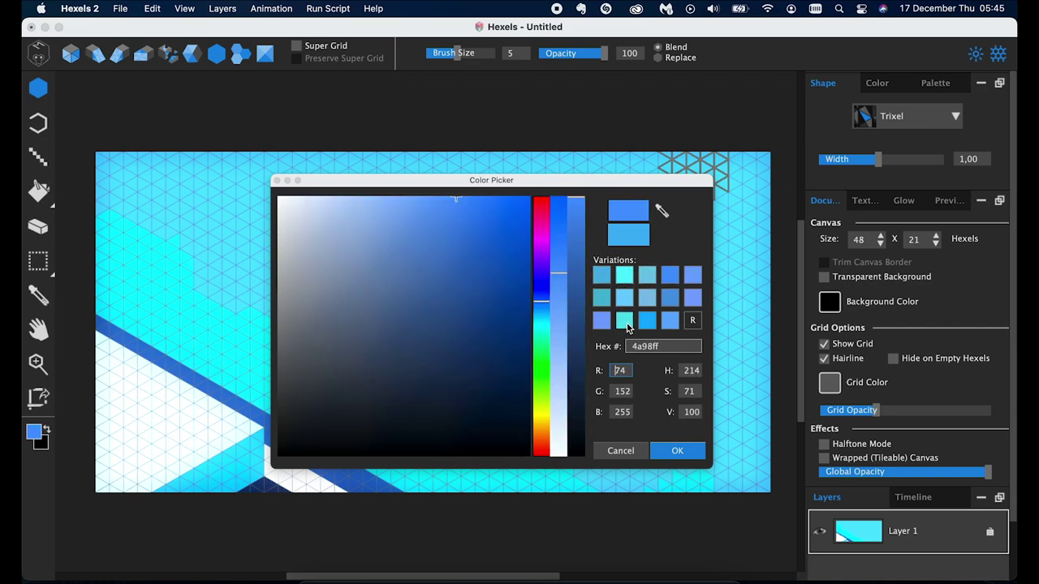
drag(545, 323, 545, 320)
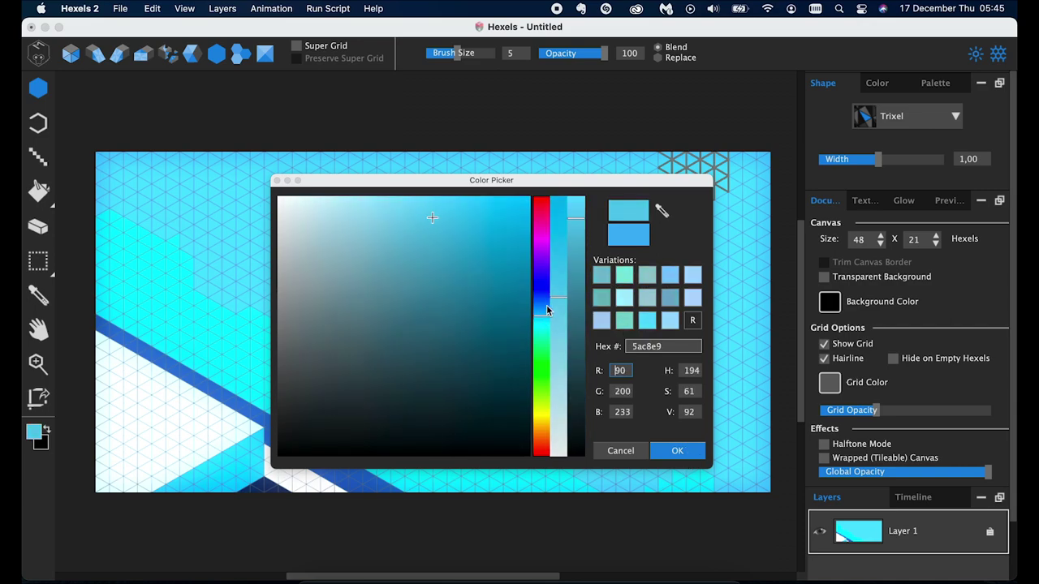
key(Return)
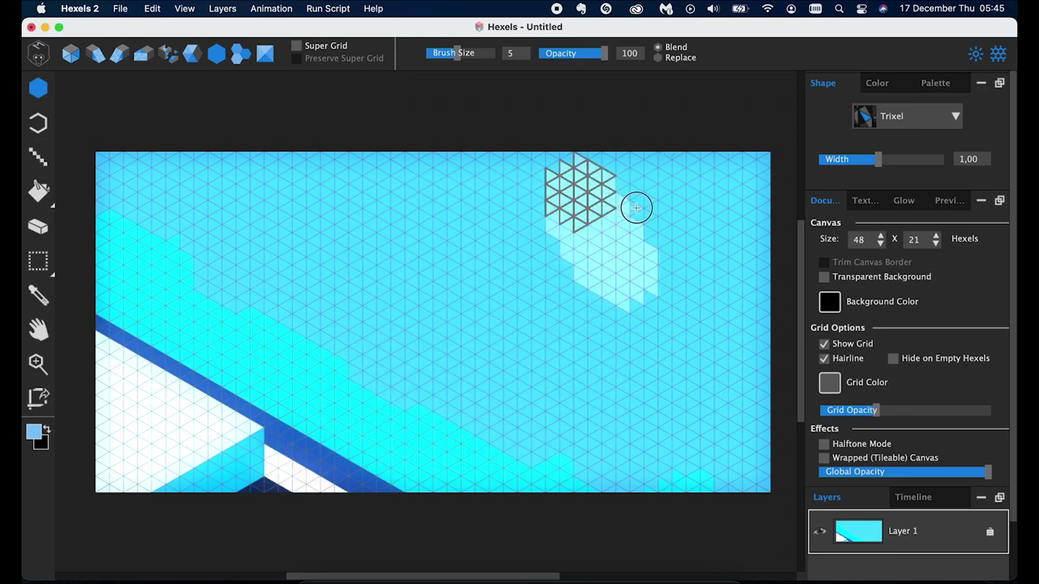
mouse_move(638, 206)
mouse_down()
mouse_move(557, 162)
mouse_move(541, 364)
mouse_move(743, 260)
mouse_up()
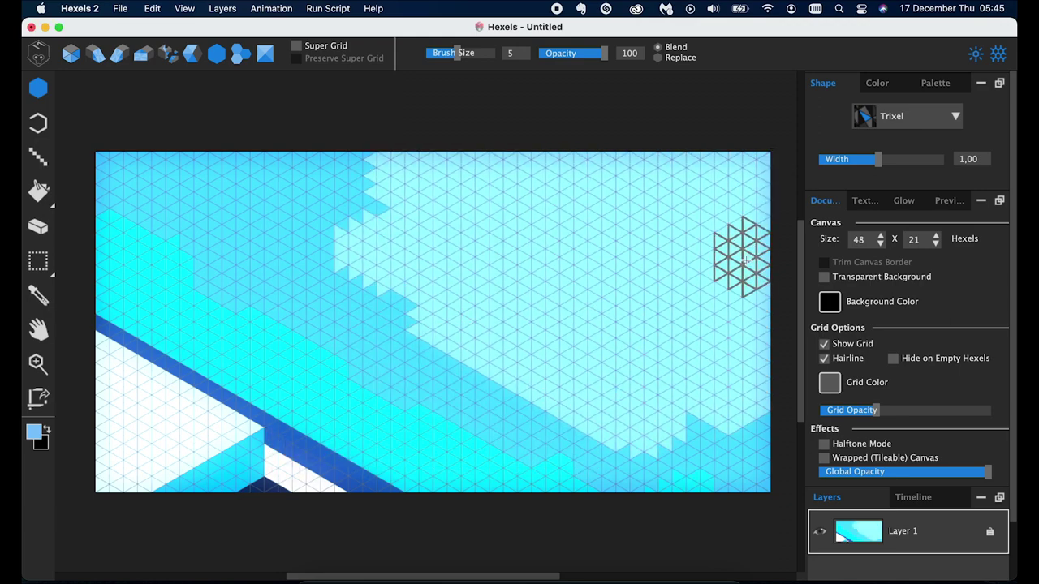
Step: Sample a canvas colour, return to the trixel brush, and start mixing a sky-blue hue
click(38, 295)
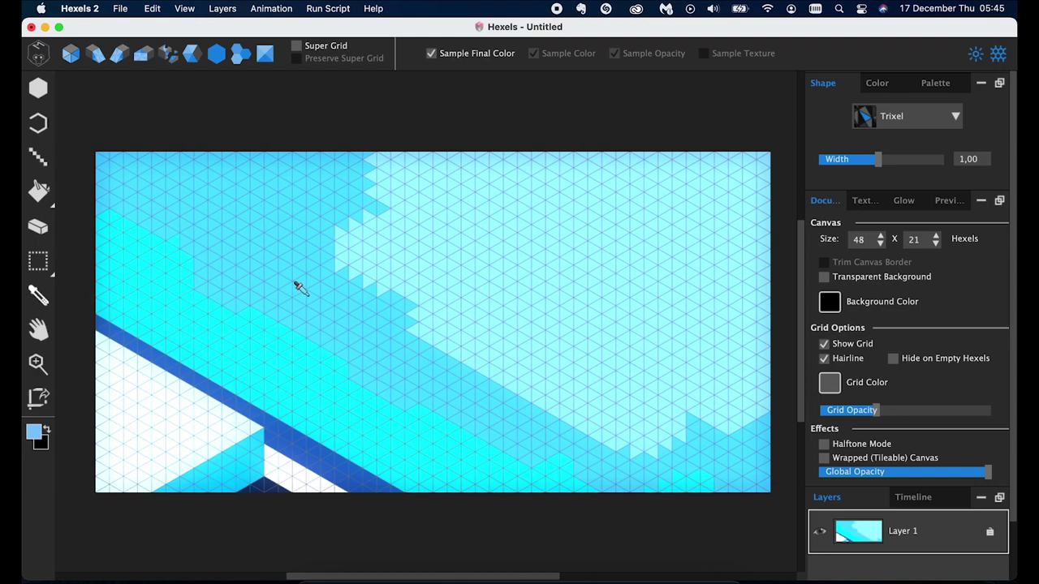
click(41, 87)
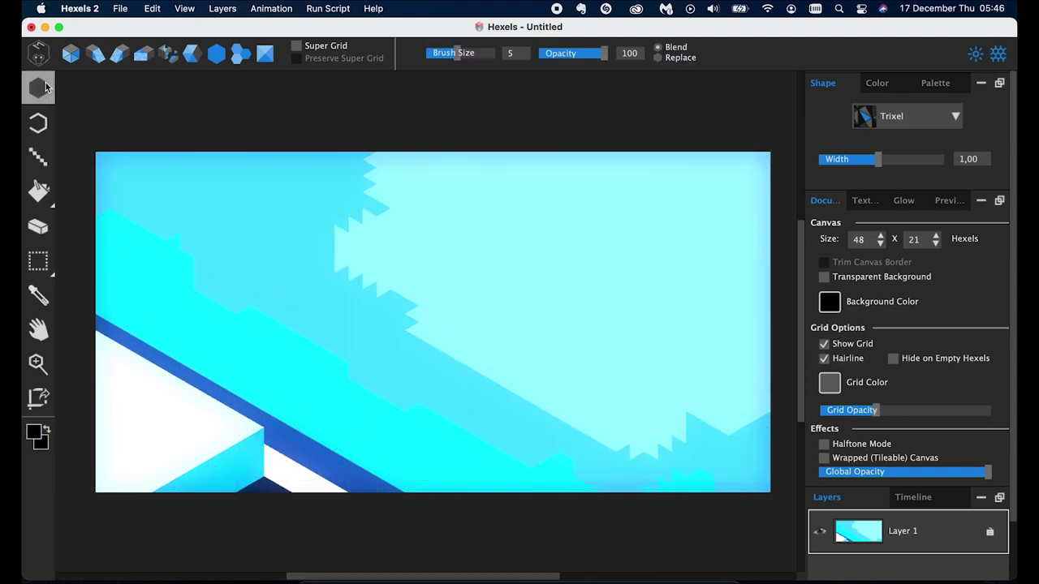
click(33, 433)
mouse_move(540, 284)
mouse_down()
mouse_move(570, 250)
mouse_move(579, 220)
mouse_up()
click(542, 301)
click(560, 237)
click(543, 309)
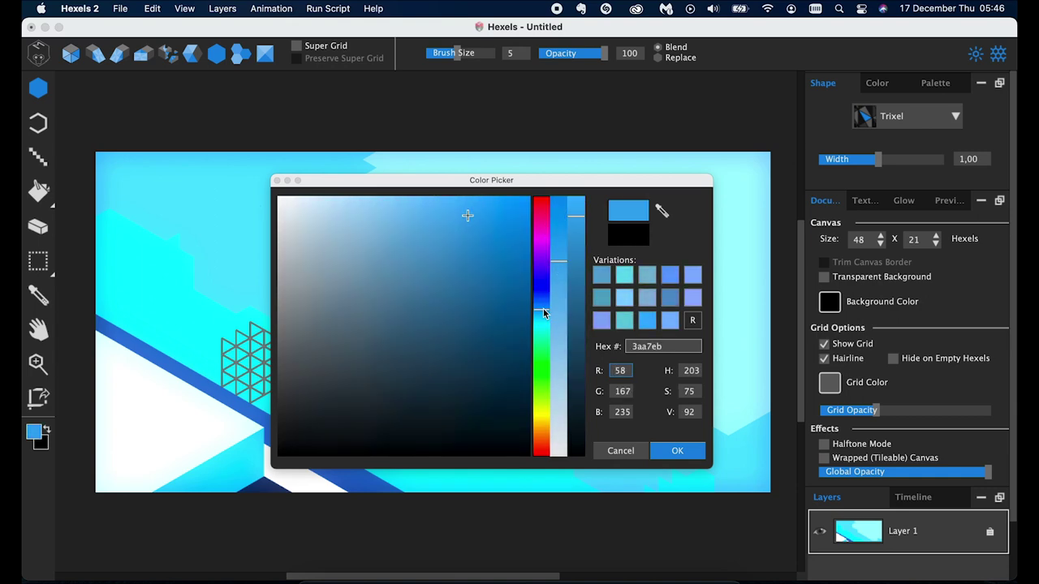
click(623, 321)
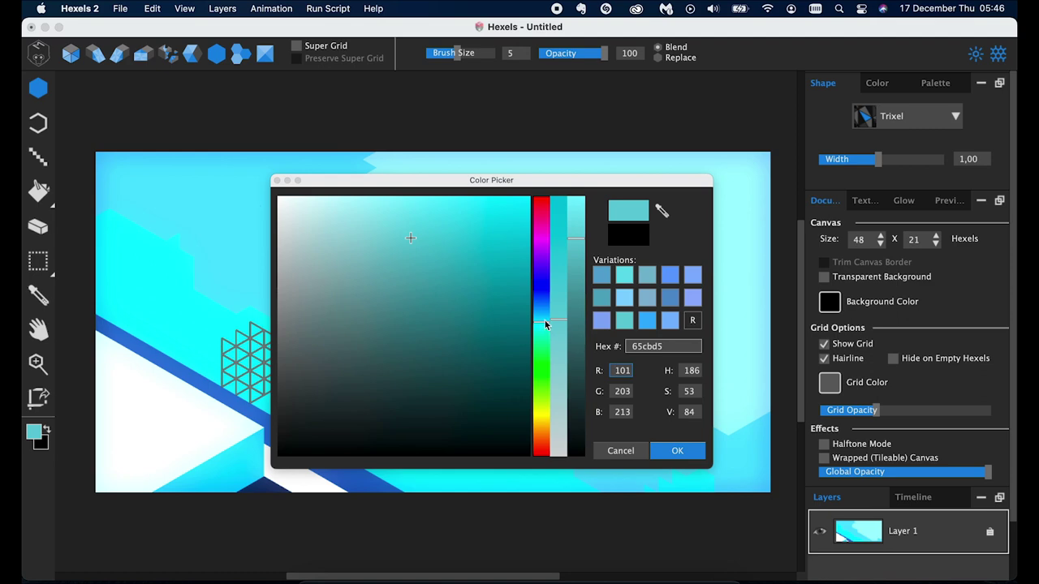
Step: Settle on bright cyan 28c7fa and paint over the remaining pale areas
click(647, 321)
click(547, 316)
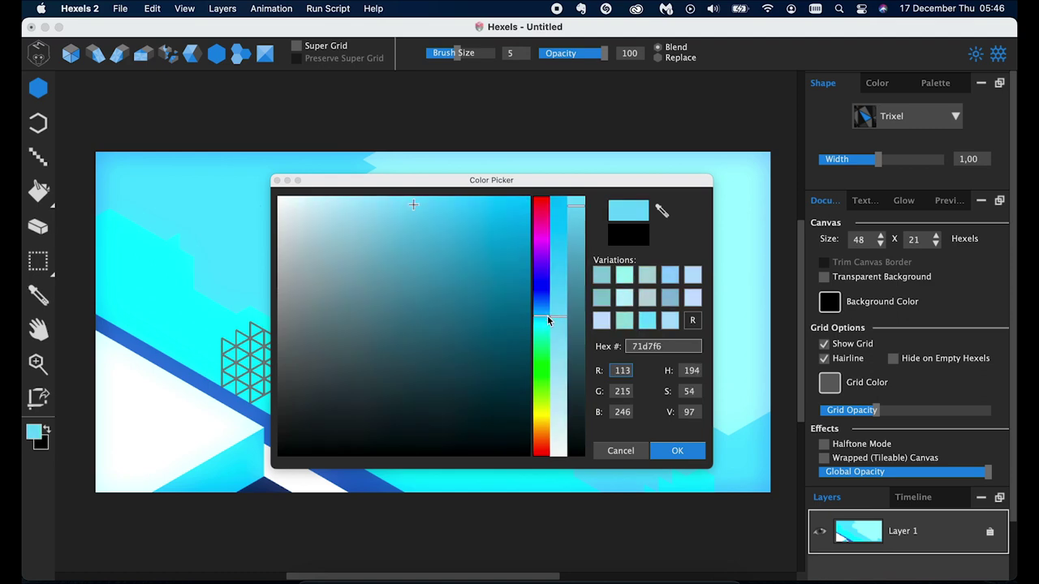
click(579, 236)
drag(558, 284, 562, 246)
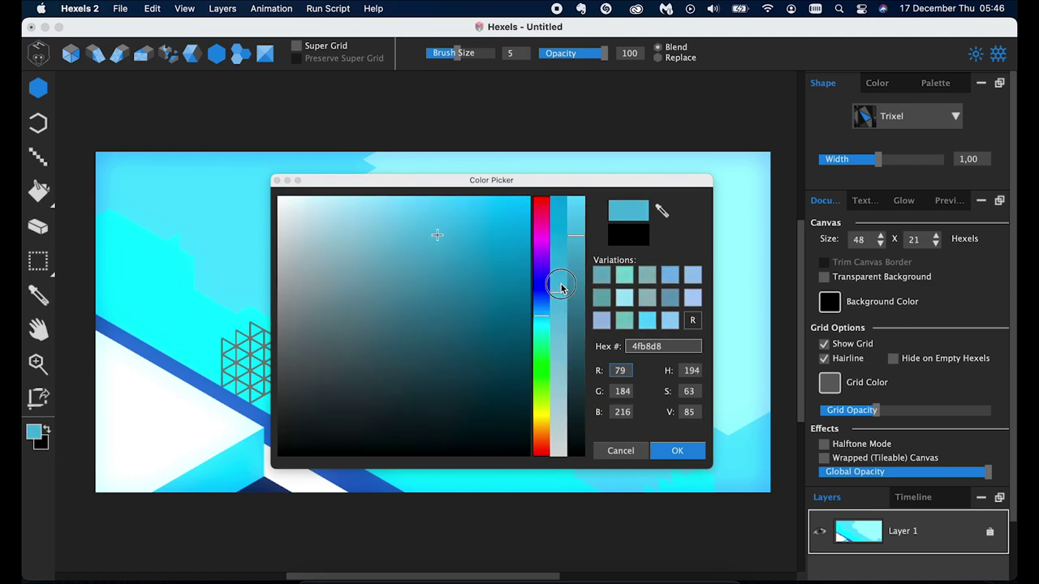
click(647, 322)
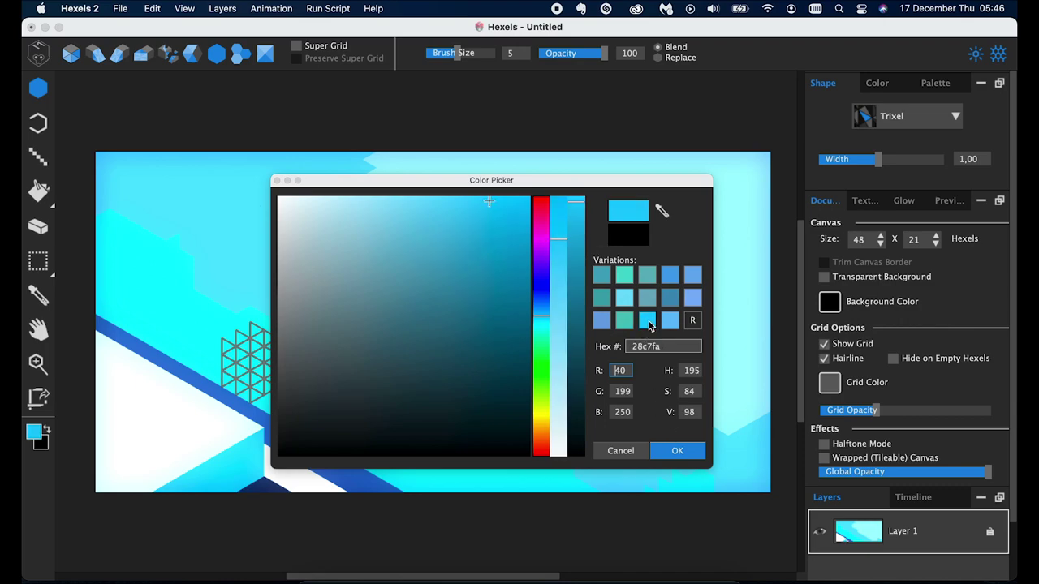
click(678, 451)
mouse_move(387, 349)
mouse_down()
mouse_move(511, 290)
mouse_move(698, 411)
mouse_move(749, 167)
mouse_move(350, 221)
mouse_move(656, 260)
mouse_up()
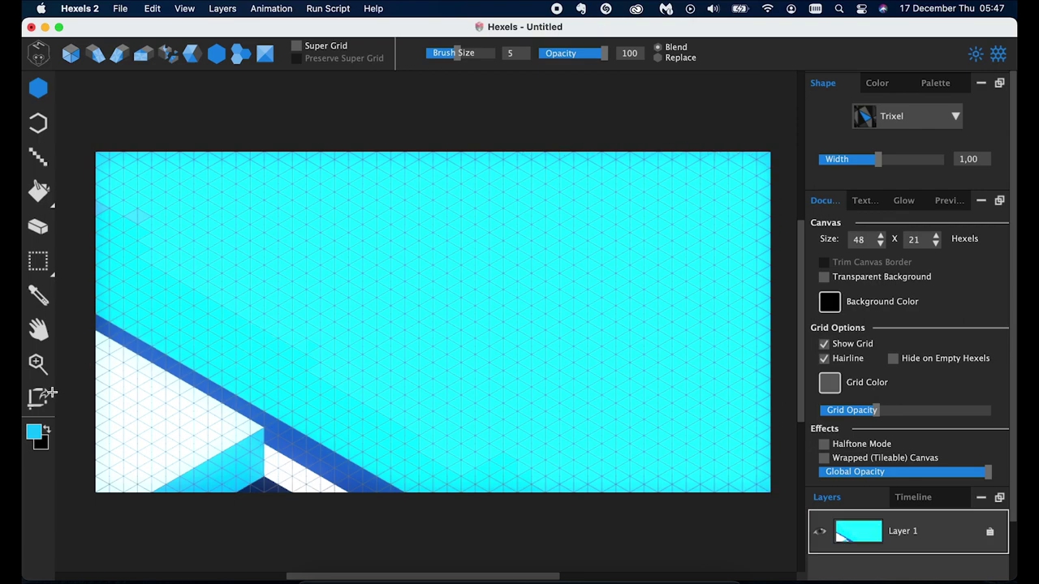
Step: Switch to a slightly different cyan variation and drop the brush size to 1
click(34, 432)
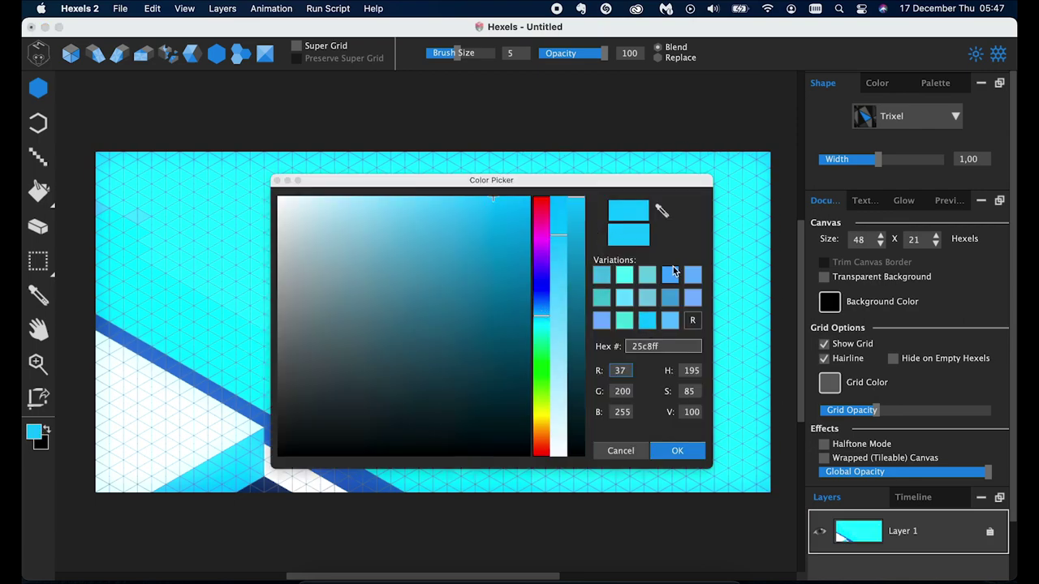
click(673, 273)
click(674, 450)
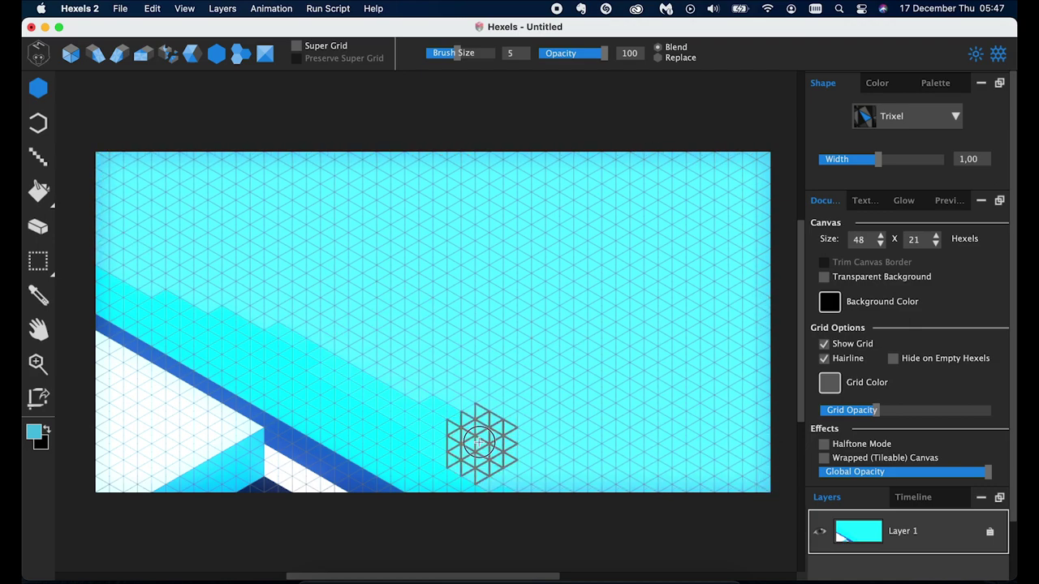
drag(457, 53, 378, 57)
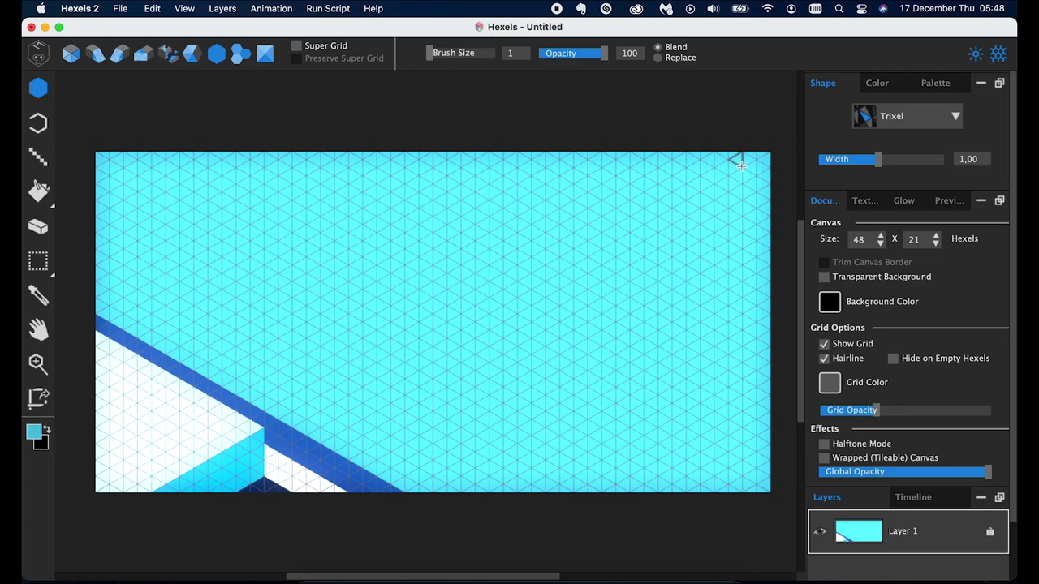
Step: Set the paint colour to navy 0a2a56
click(34, 432)
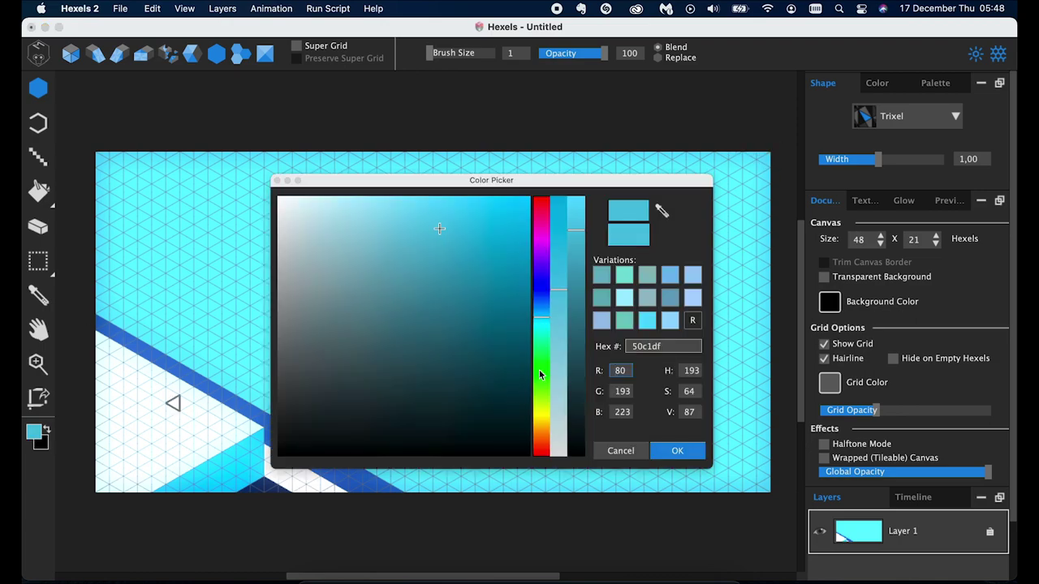
click(543, 302)
drag(558, 324, 558, 232)
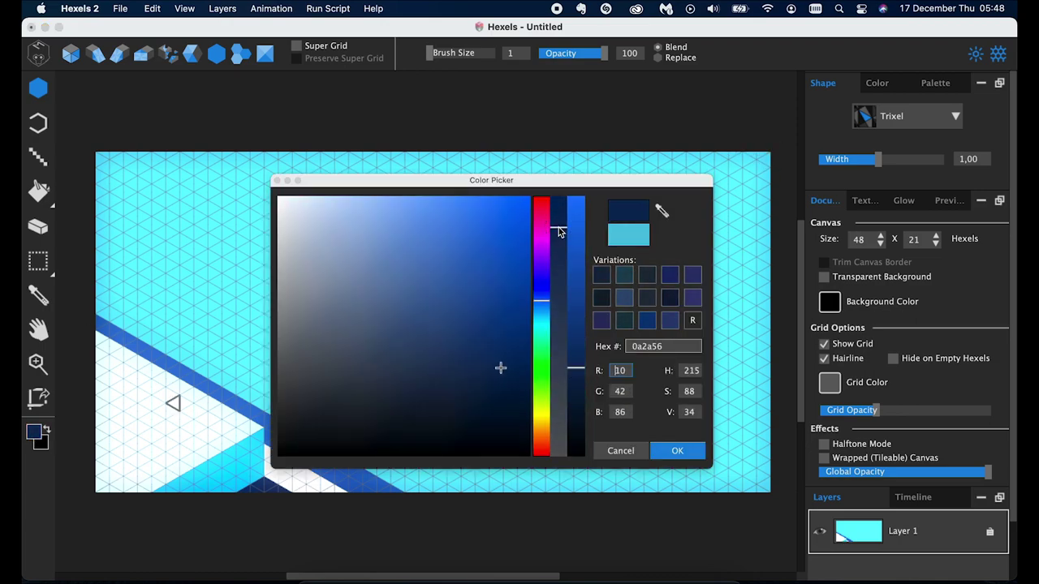
click(677, 451)
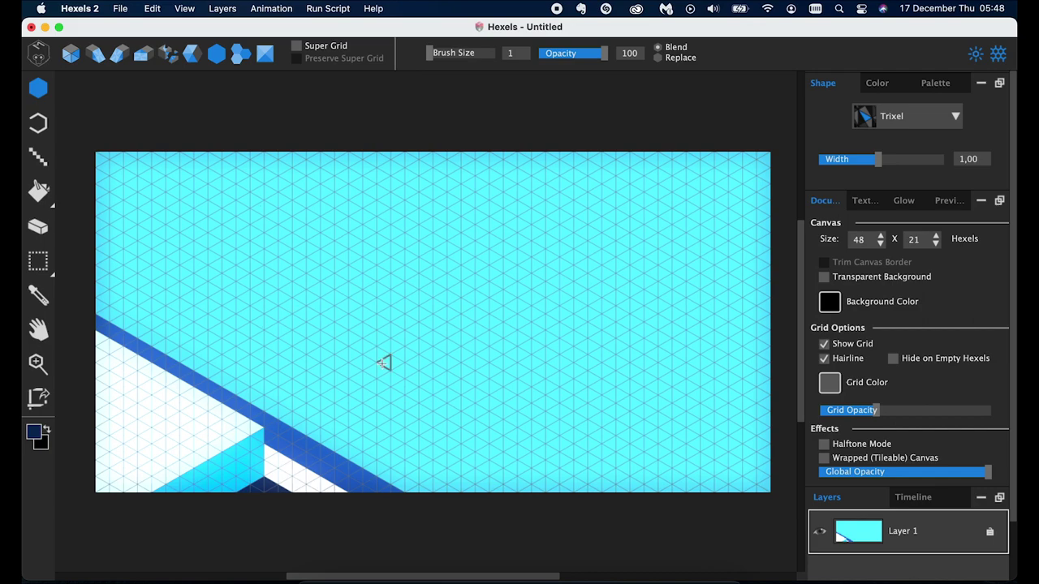
scroll(384, 364, left, 2)
scroll(384, 364, down, 1)
scroll(419, 345, right, 4)
Step: Paint the first navy L-band up-right to the top edge, with its short foot
drag(408, 325, 744, 132)
drag(399, 317, 719, 135)
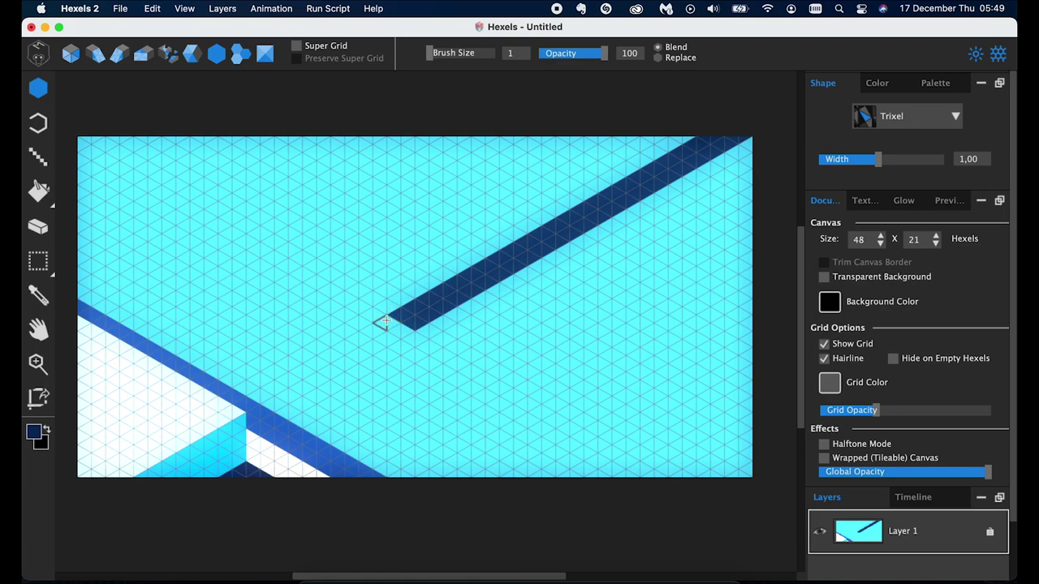
scroll(384, 321, up, 2)
scroll(384, 321, left, 2)
click(417, 350)
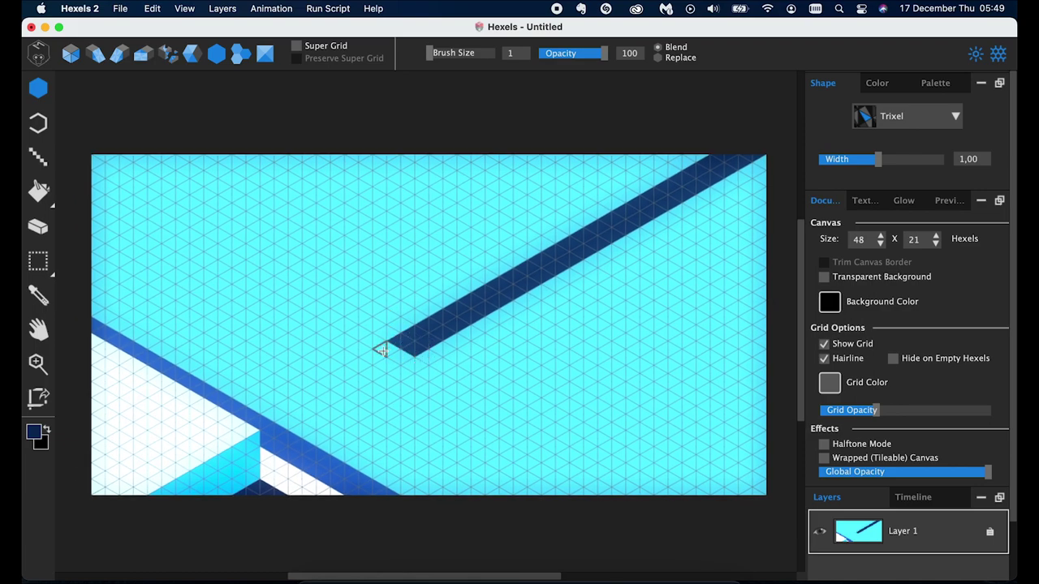
click(380, 350)
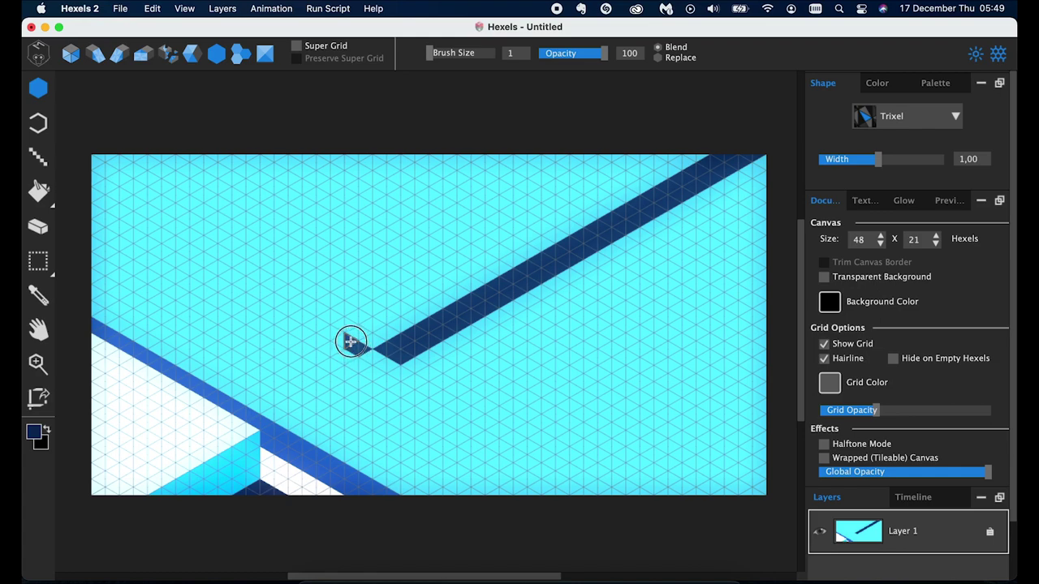
mouse_move(348, 342)
mouse_down()
mouse_move(417, 383)
mouse_move(369, 367)
mouse_up()
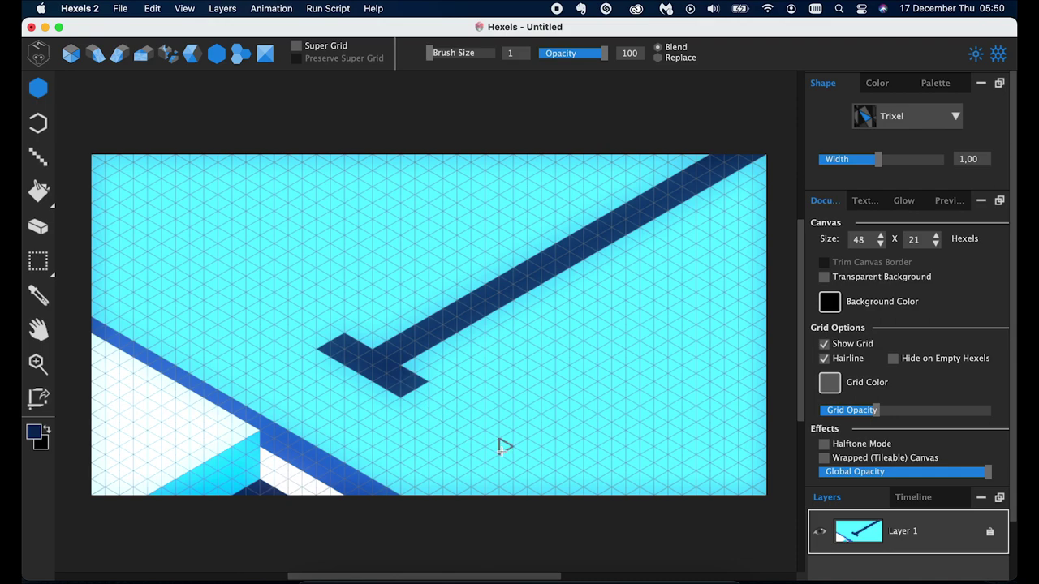
Step: Paint a second, thicker navy band from the lower right up to the edge
drag(505, 454, 586, 492)
mouse_move(522, 448)
mouse_down()
mouse_move(596, 485)
mouse_move(540, 456)
mouse_move(575, 459)
mouse_move(768, 341)
mouse_up()
drag(591, 459, 768, 355)
scroll(381, 302, up, 2)
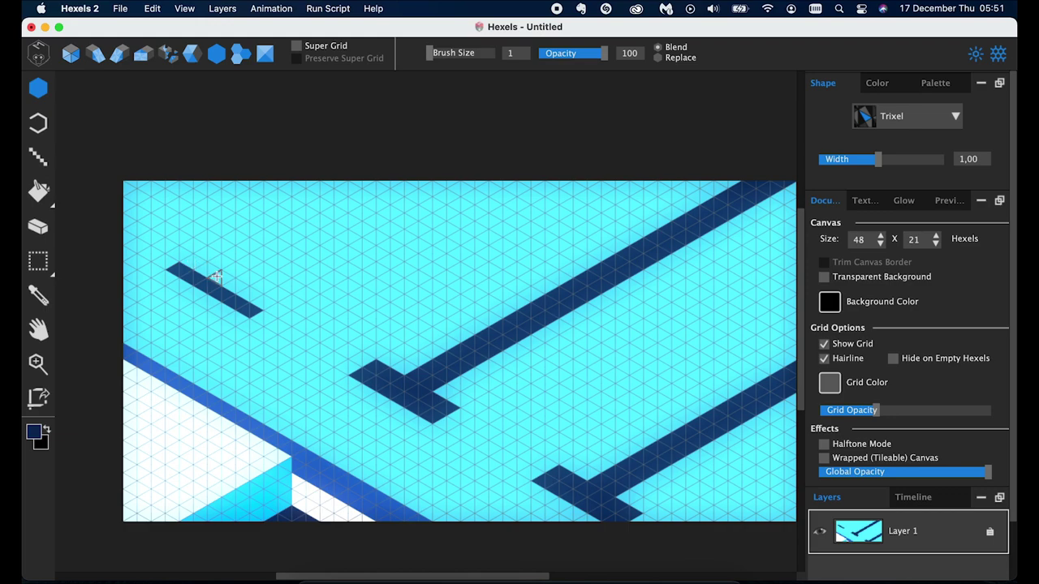
Step: Paint a third solid navy bar to the top edge with its left foot
mouse_move(238, 288)
mouse_down()
mouse_move(249, 269)
mouse_move(386, 184)
mouse_up()
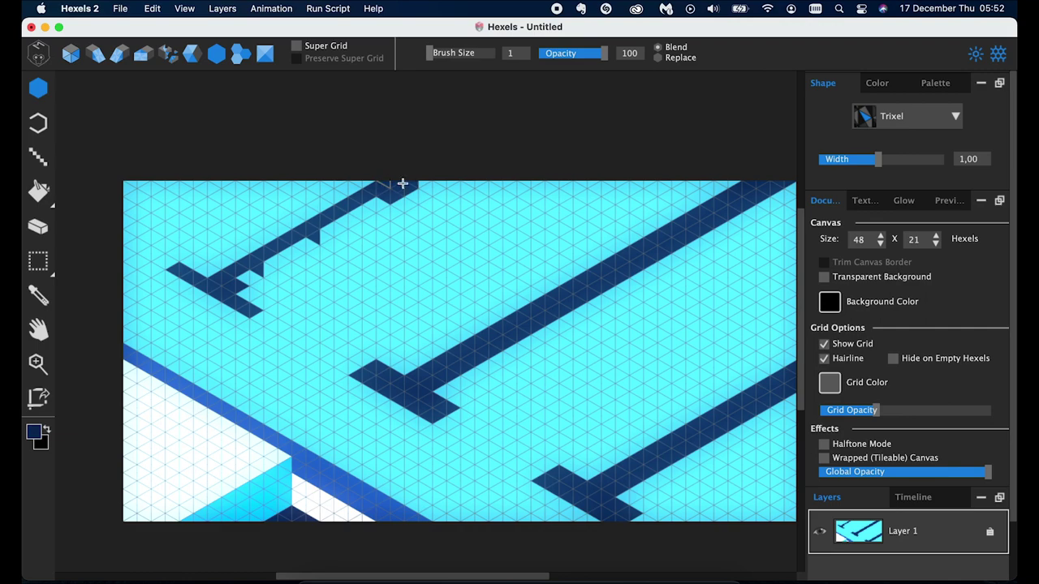
drag(264, 265, 383, 192)
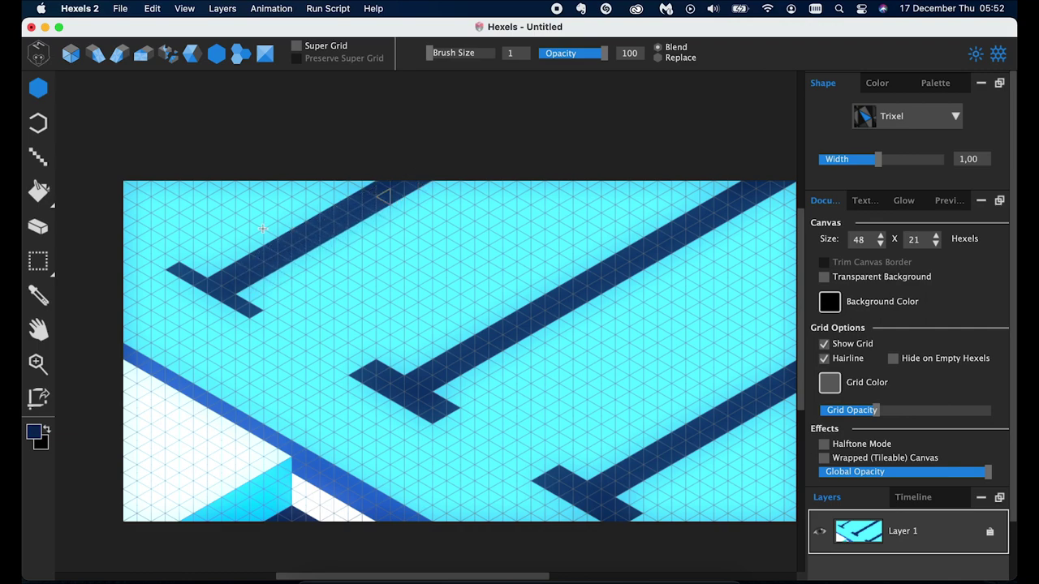
drag(188, 263, 268, 302)
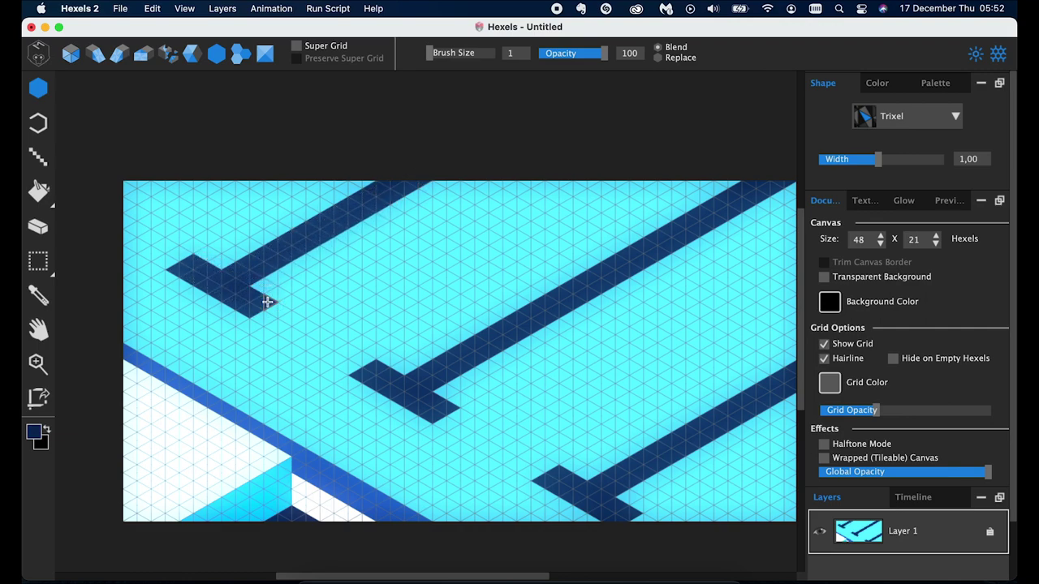
scroll(157, 237, right, 3)
scroll(157, 237, down, 2)
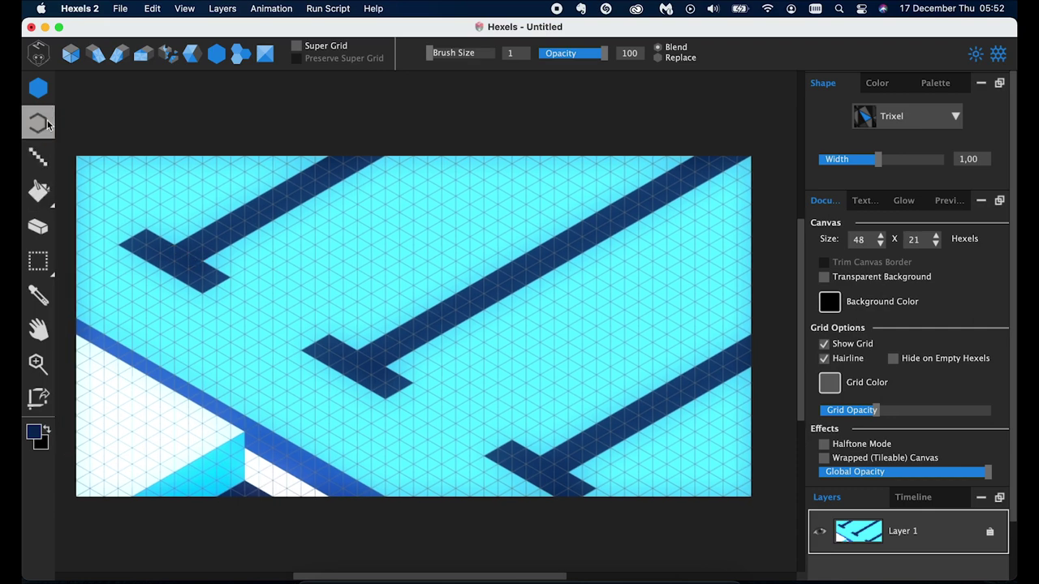
Step: Switch to outline-edge painting and set the outline colour to pale cyan a4e8f4
click(38, 123)
click(36, 87)
click(38, 122)
click(33, 431)
click(290, 208)
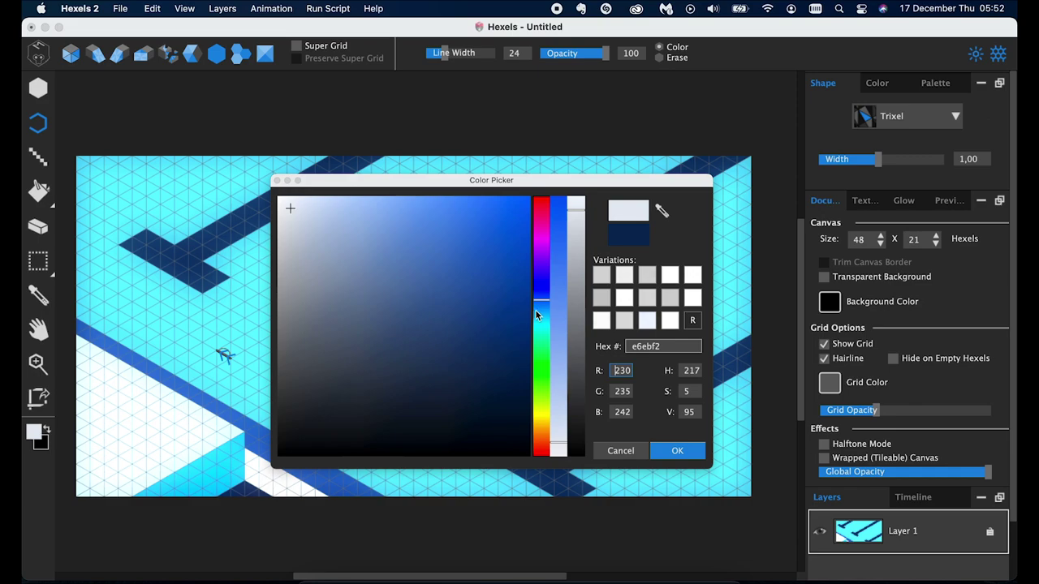
click(537, 319)
click(305, 210)
drag(559, 300, 568, 373)
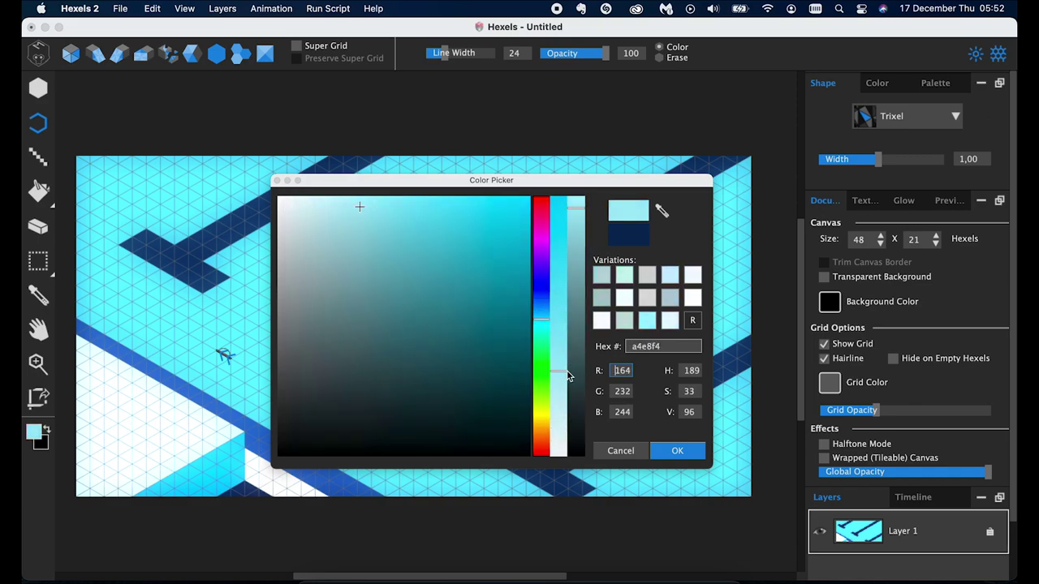
key(Return)
Step: Zoom in to enlarge the canvas view
scroll(621, 471, up, 3)
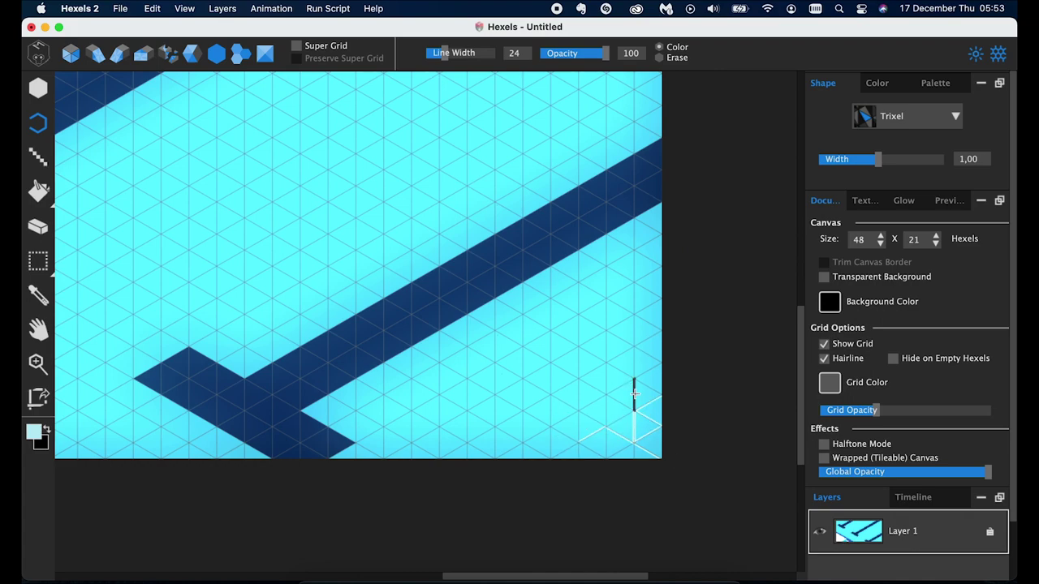
scroll(623, 441, up, 3)
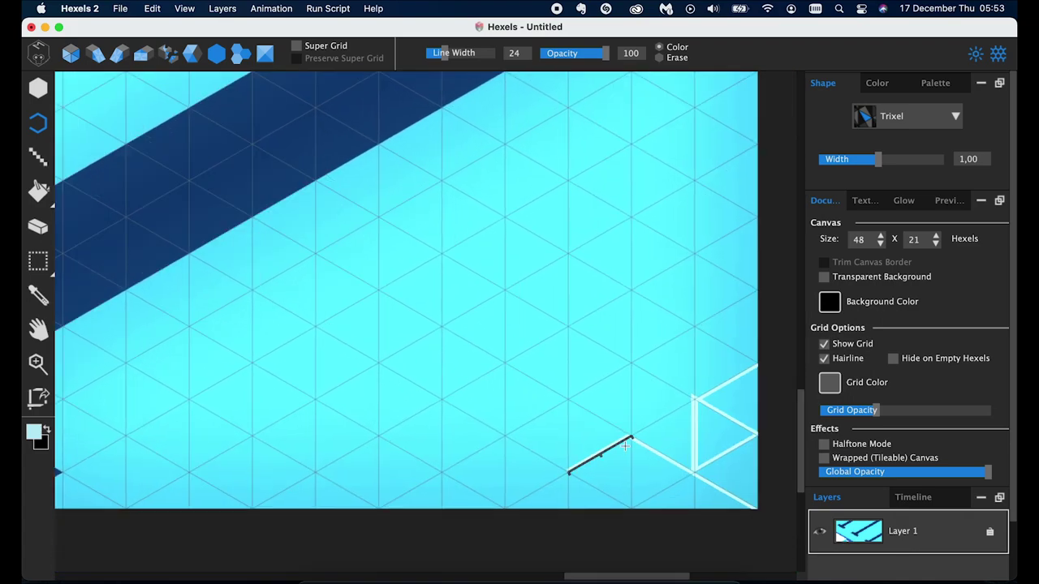
scroll(622, 447, down, 5)
scroll(448, 96, up, 4)
Step: Lower the outline line width to 20 with outline-edge painting active
drag(444, 55, 429, 54)
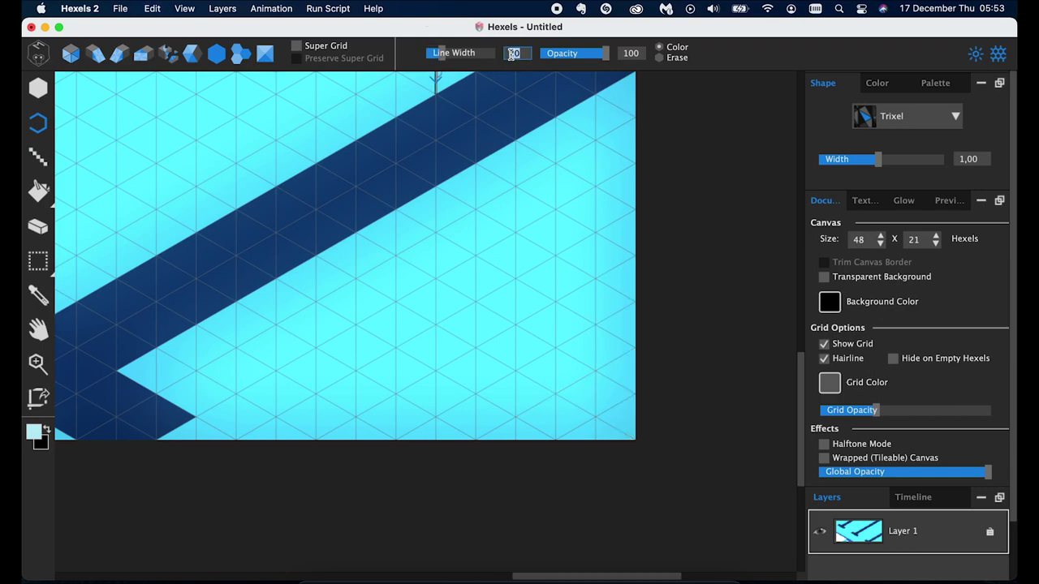
key(Return)
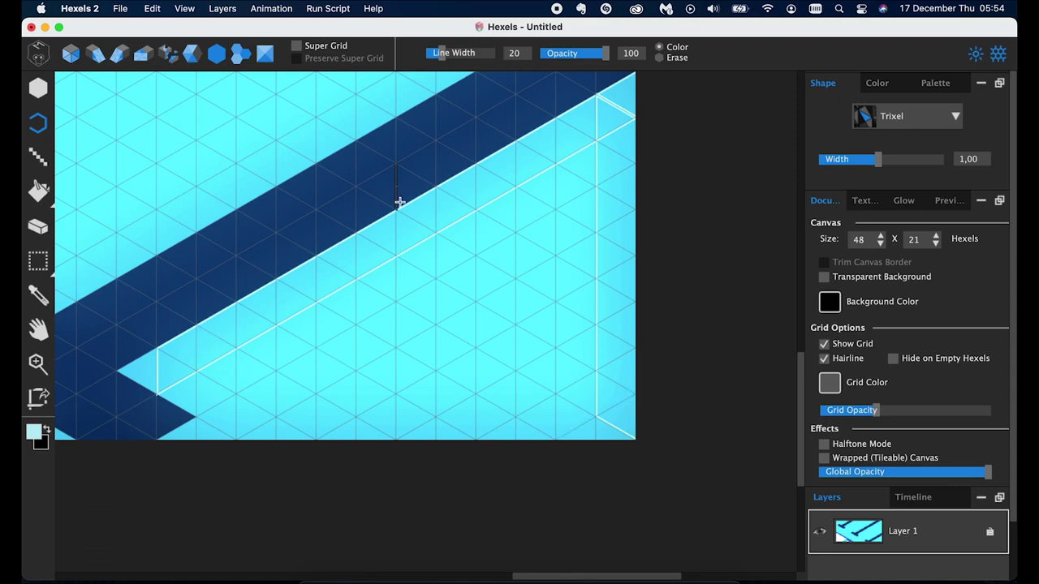
click(38, 88)
click(39, 123)
Step: Paint pale outline edges along the navy band's lower edge and down the canvas
drag(141, 360, 196, 401)
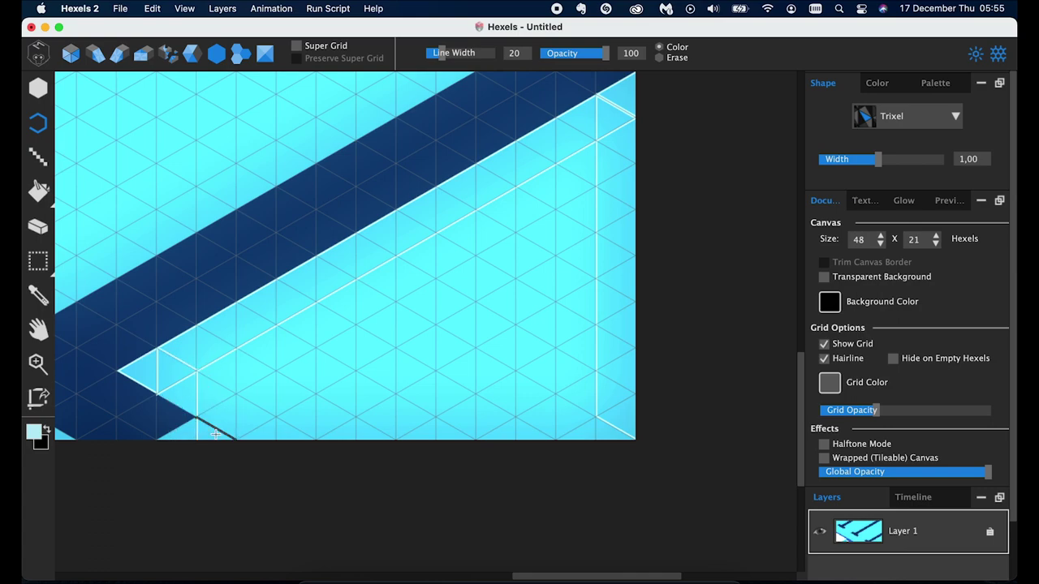
click(236, 337)
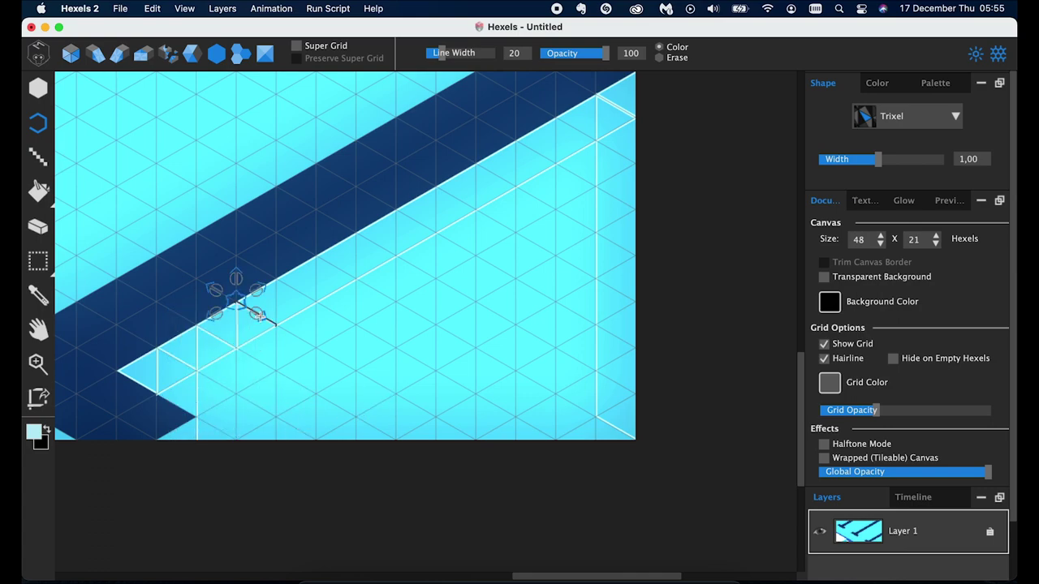
drag(258, 316, 315, 297)
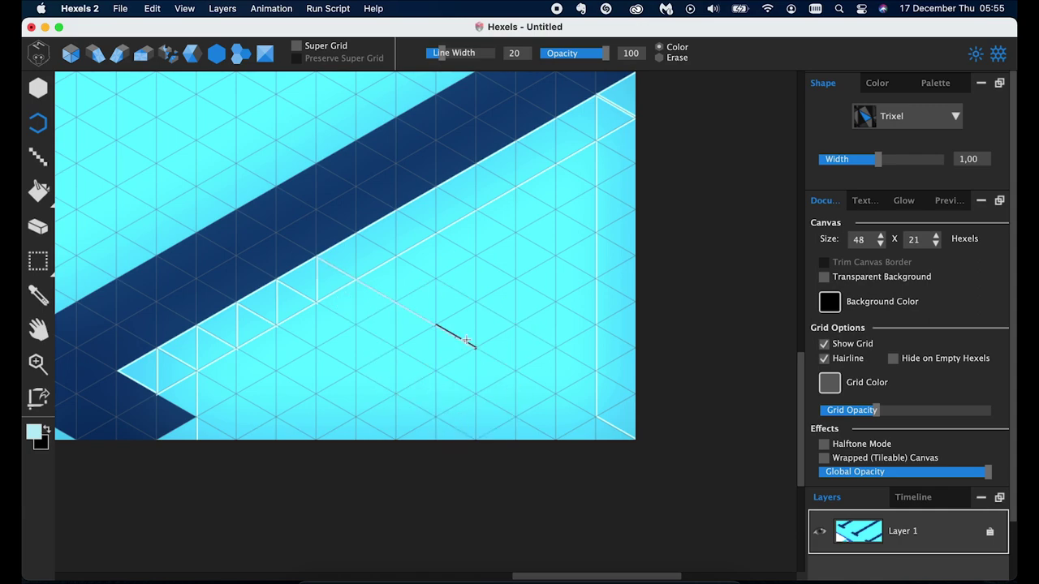
click(457, 200)
drag(560, 155, 562, 423)
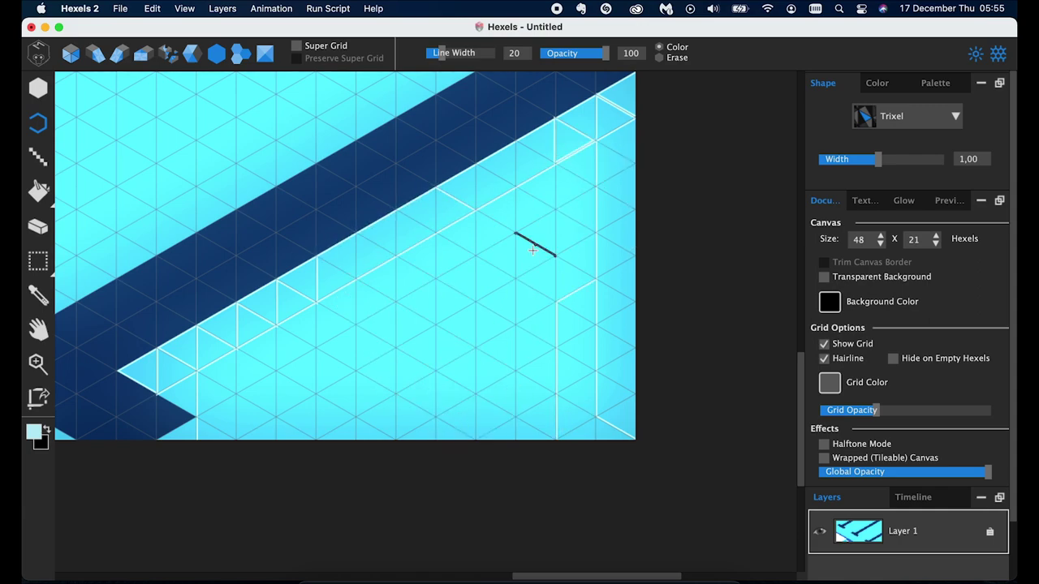
Step: Undo the stray vertical edge and add white triangle edges on the right side
key(super+z)
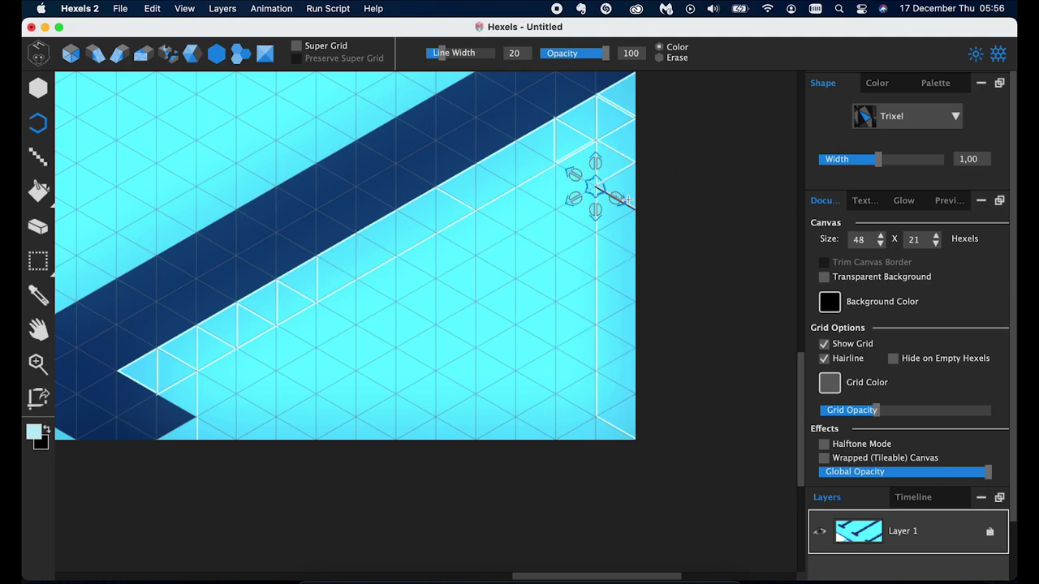
click(617, 200)
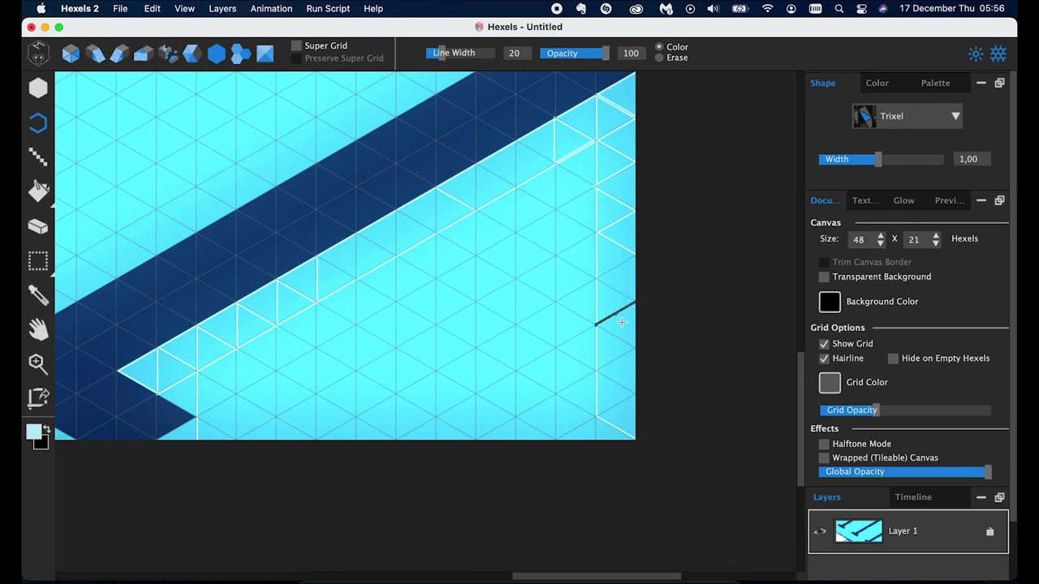
click(620, 269)
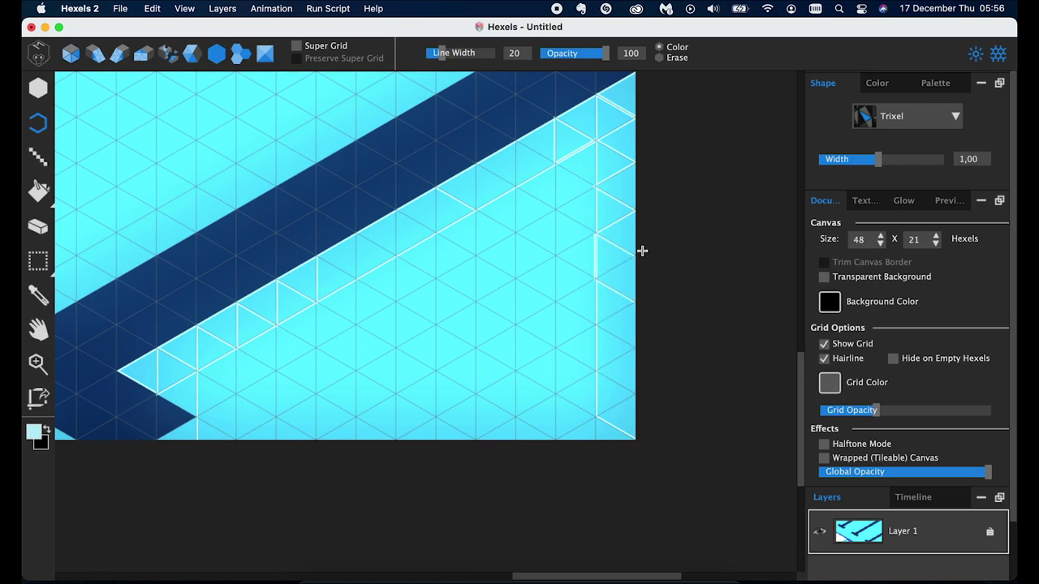
click(578, 305)
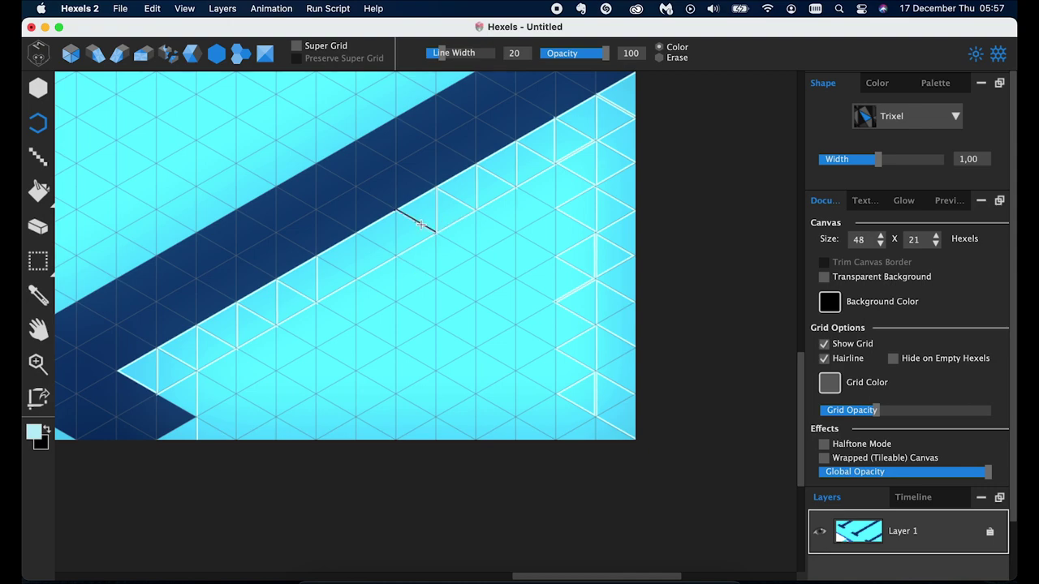
Step: Trace white outline edges along the band and across the canvas bottom toward the lower left
drag(436, 213, 356, 257)
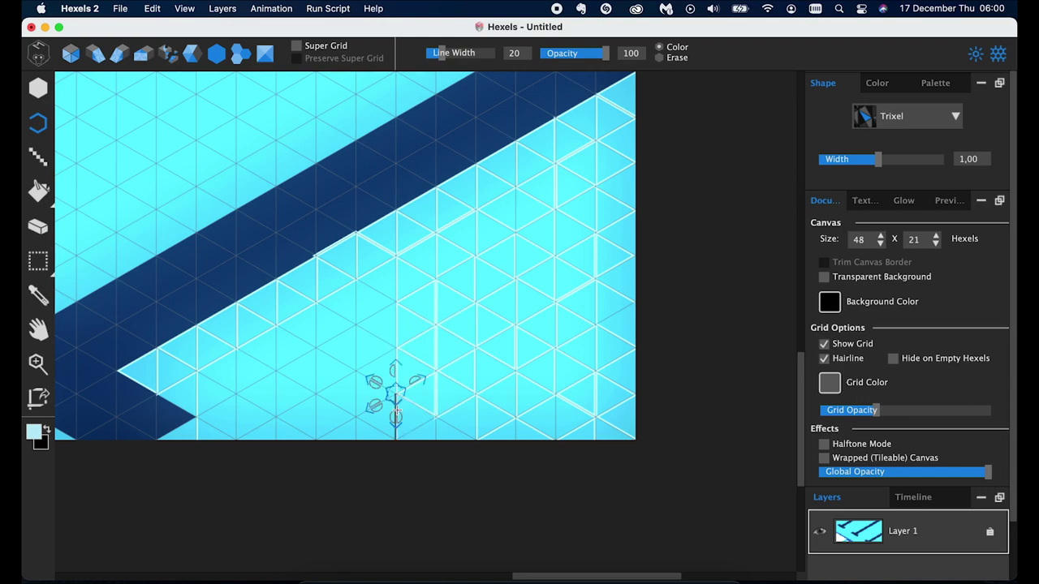
click(425, 423)
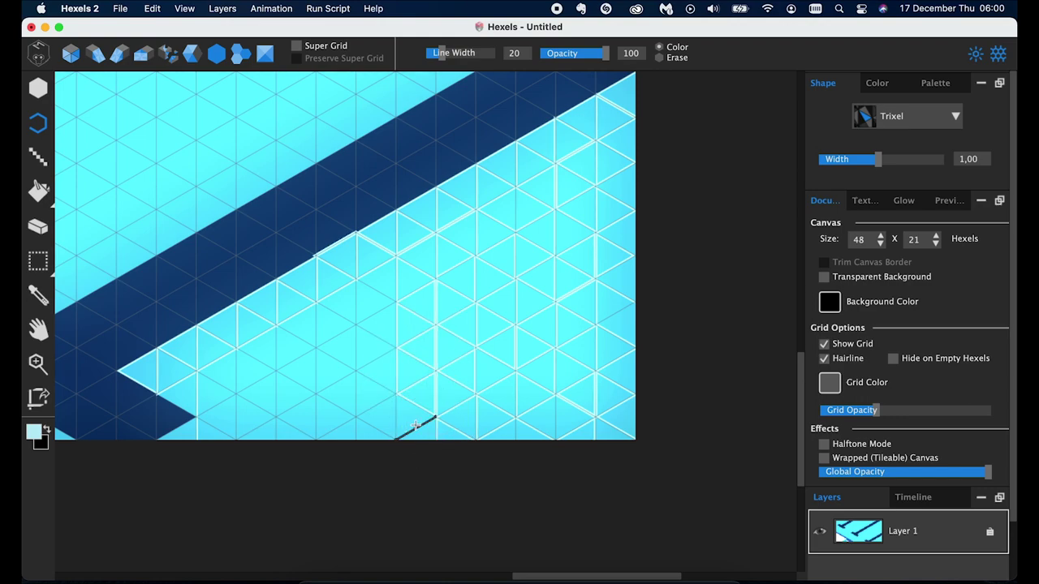
drag(410, 431, 444, 474)
mouse_move(430, 413)
mouse_down()
mouse_move(208, 426)
mouse_move(249, 434)
mouse_up()
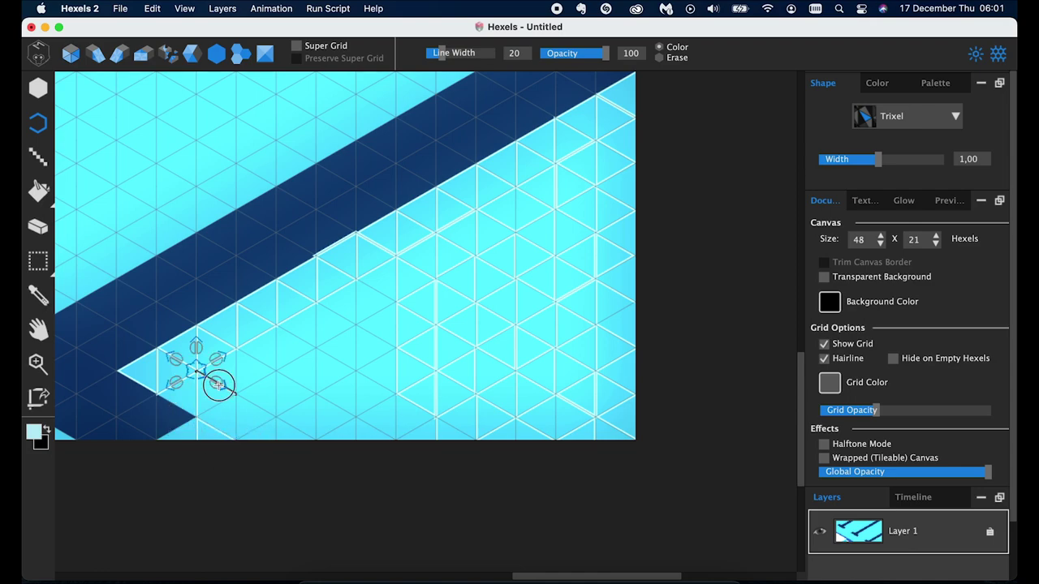
mouse_move(203, 405)
mouse_down()
mouse_move(220, 427)
mouse_move(236, 416)
mouse_up()
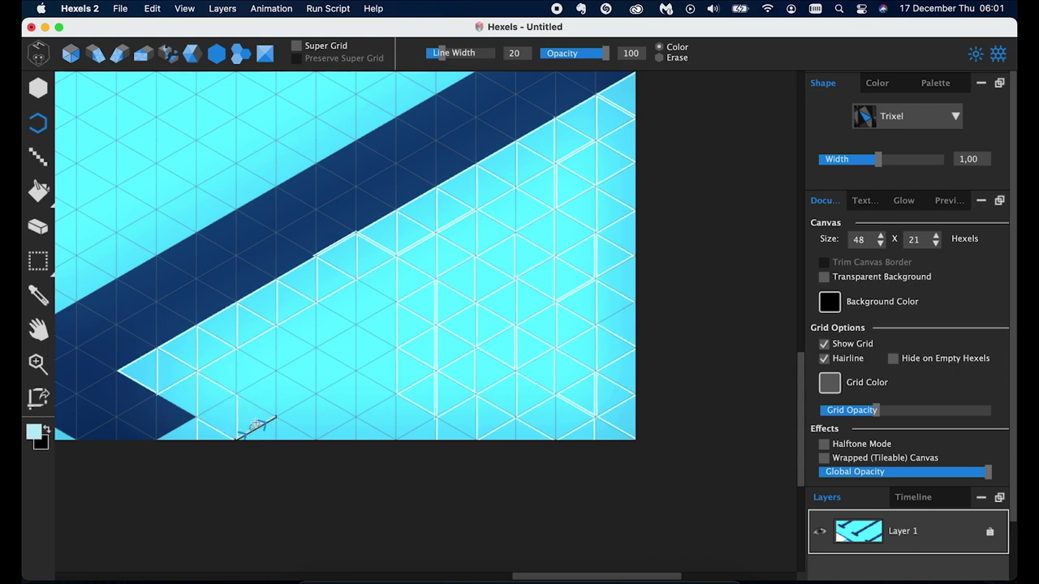
Step: Reselect Outline Paint and add another outline edge in the lower cyan area
scroll(286, 404, down, 3)
scroll(423, 358, up, 3)
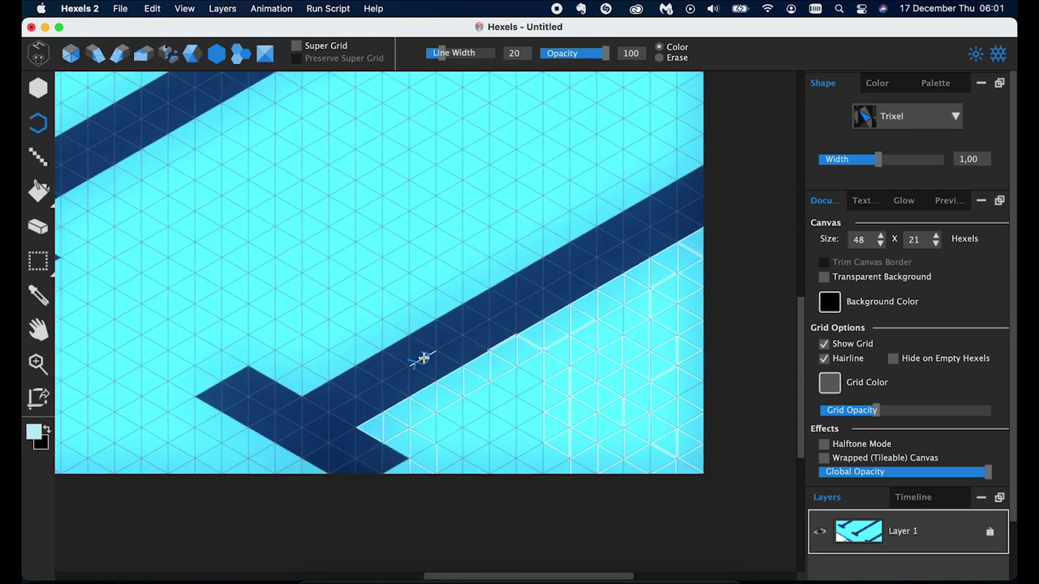
key(l)
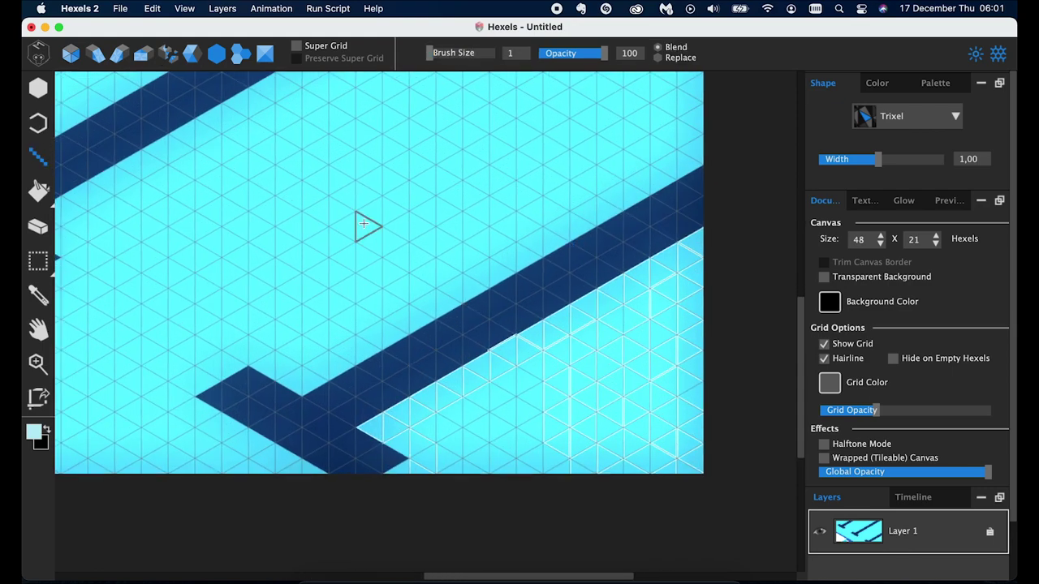
click(38, 227)
click(38, 156)
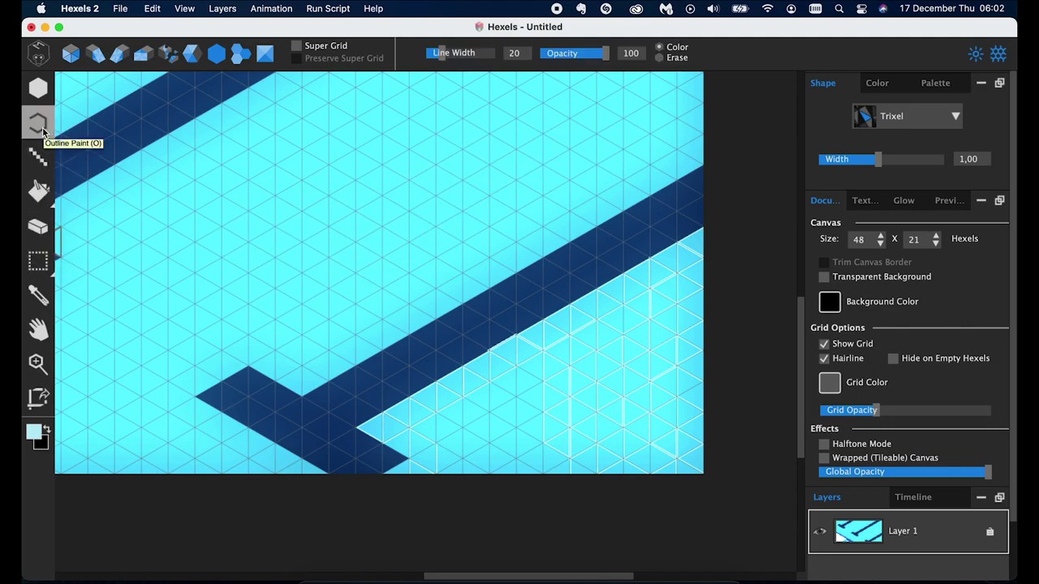
click(42, 128)
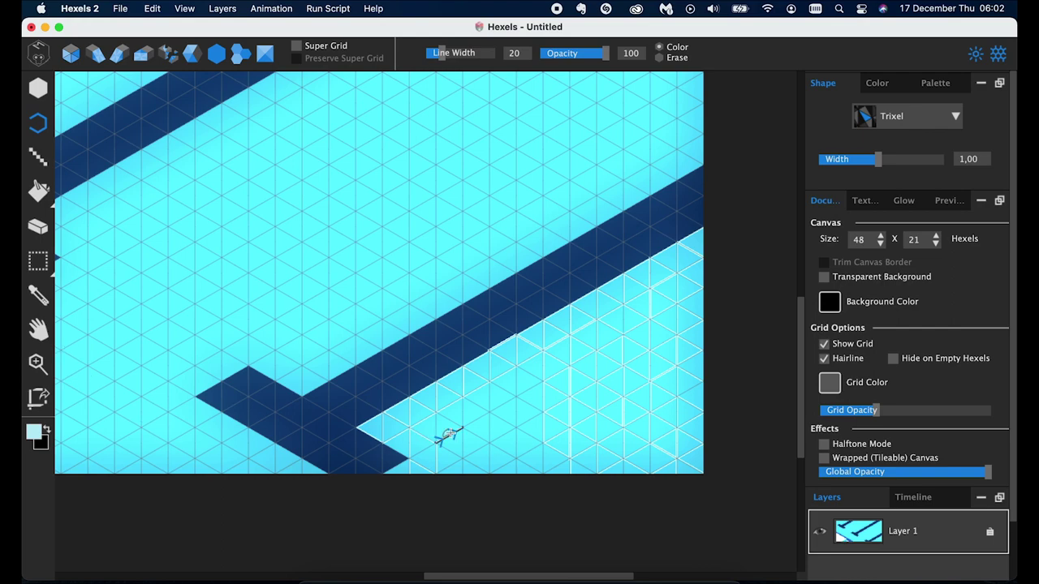
drag(516, 397, 540, 387)
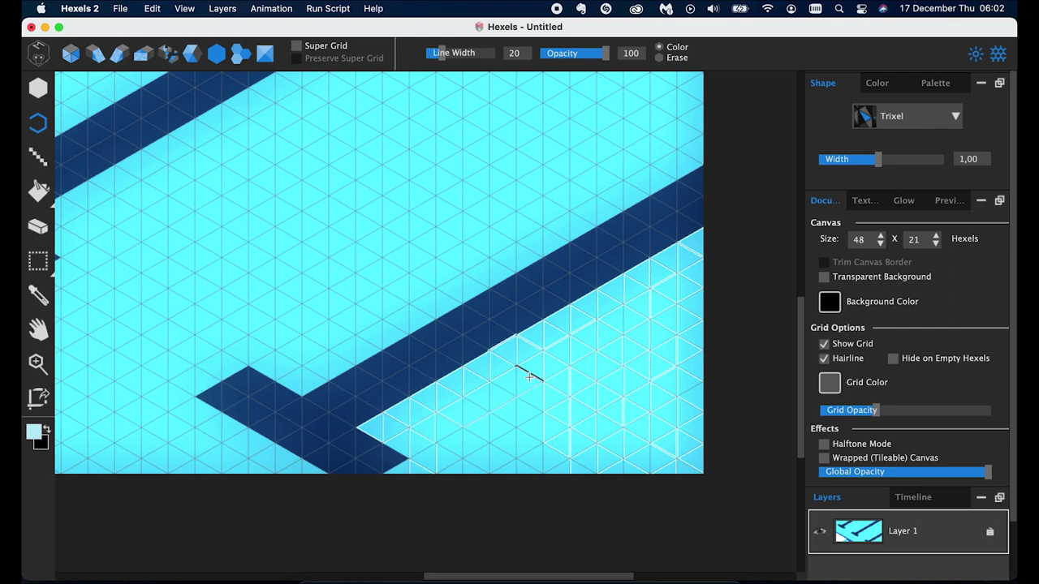
scroll(529, 376, up, 5)
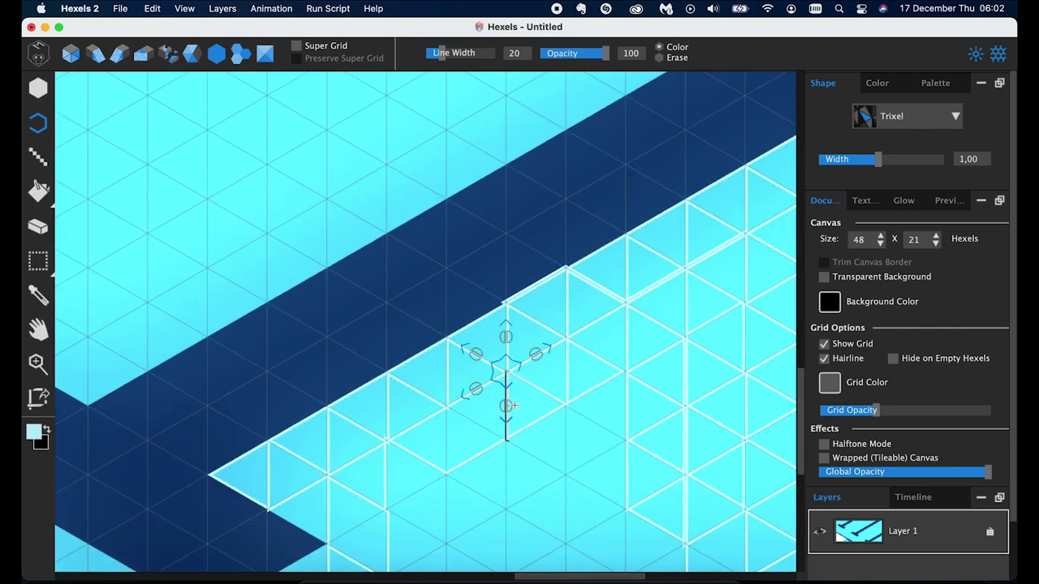
scroll(406, 479, down, 3)
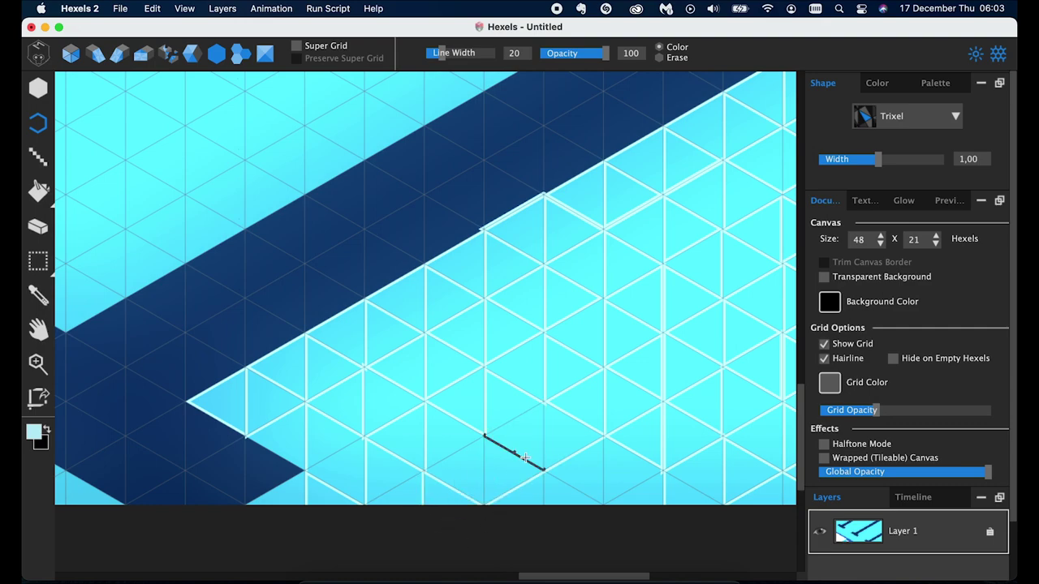
scroll(614, 543, down, 3)
scroll(617, 540, down, 3)
Step: Hide the grid to preview the artwork, then show it again
scroll(569, 422, up, 2)
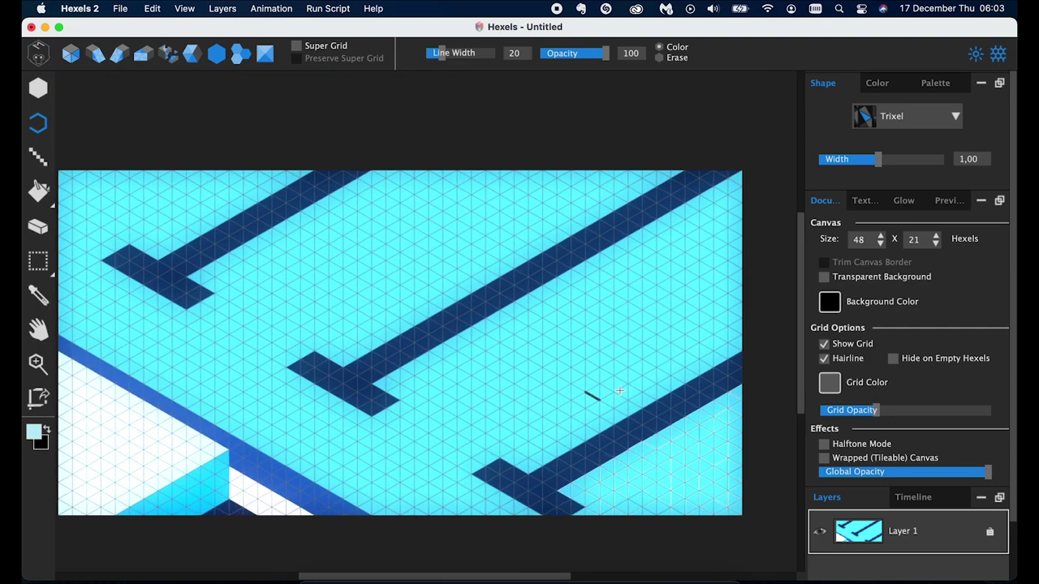
click(824, 344)
scroll(684, 403, down, 3)
scroll(568, 251, up, 3)
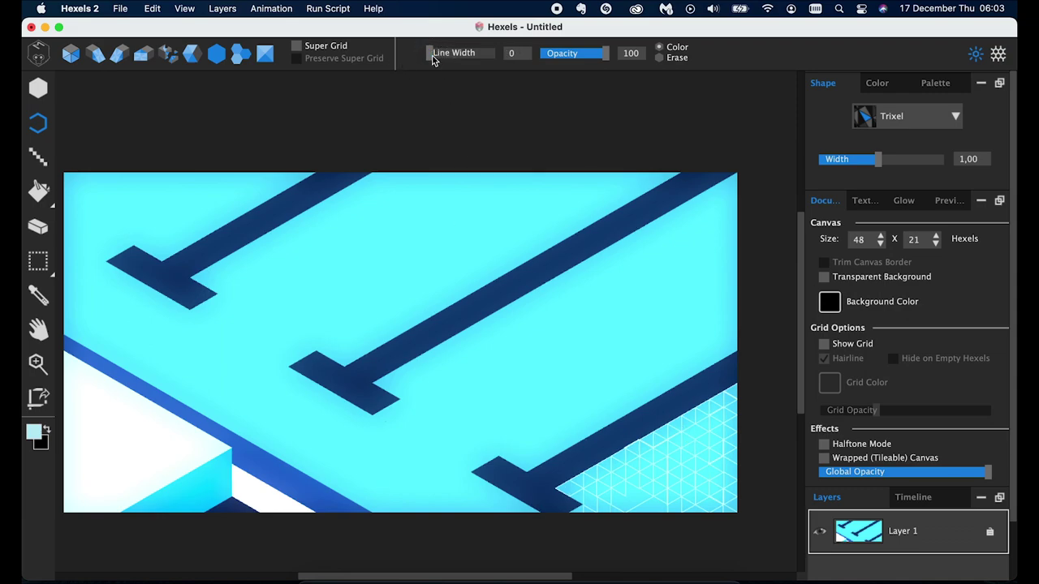
click(824, 344)
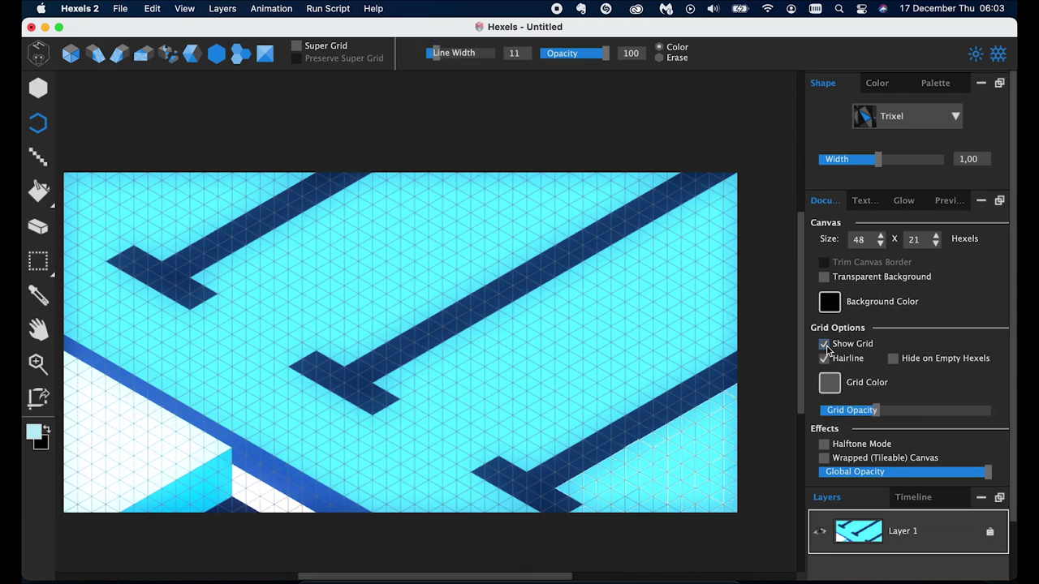
scroll(697, 510, left, 2)
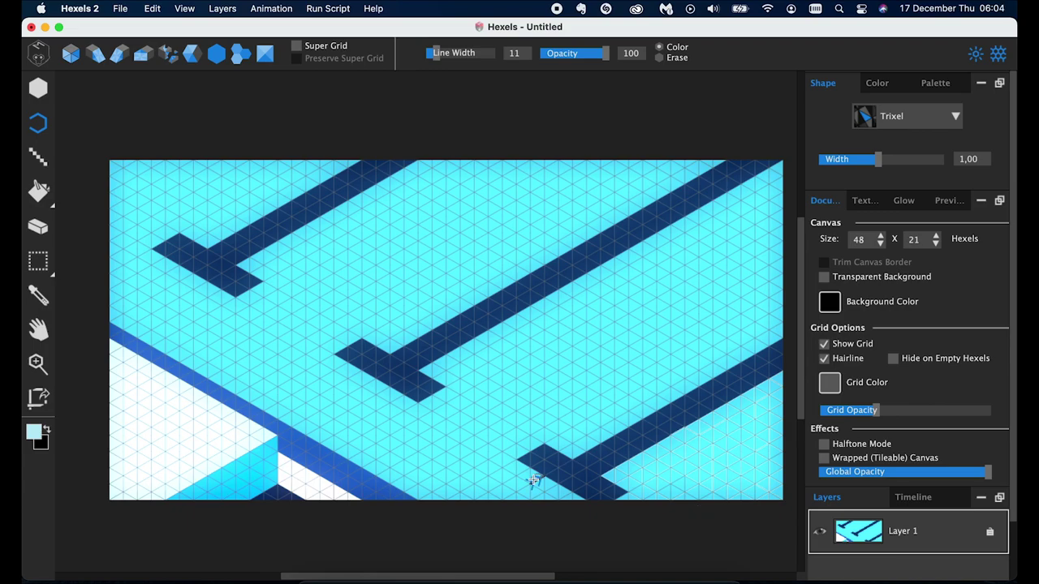
scroll(534, 480, down, 1)
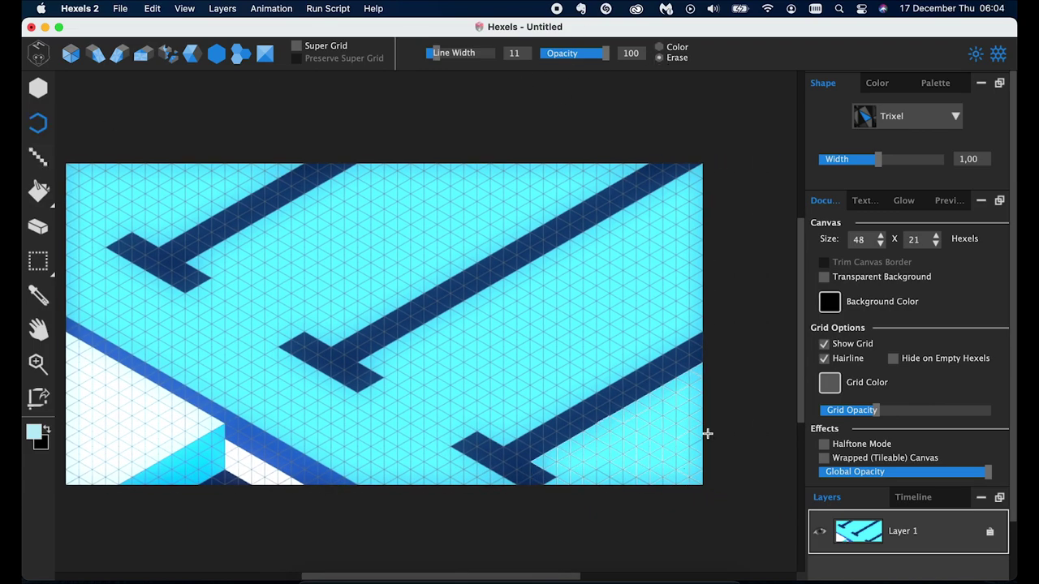
scroll(707, 434, up, 3)
scroll(684, 404, down, 1)
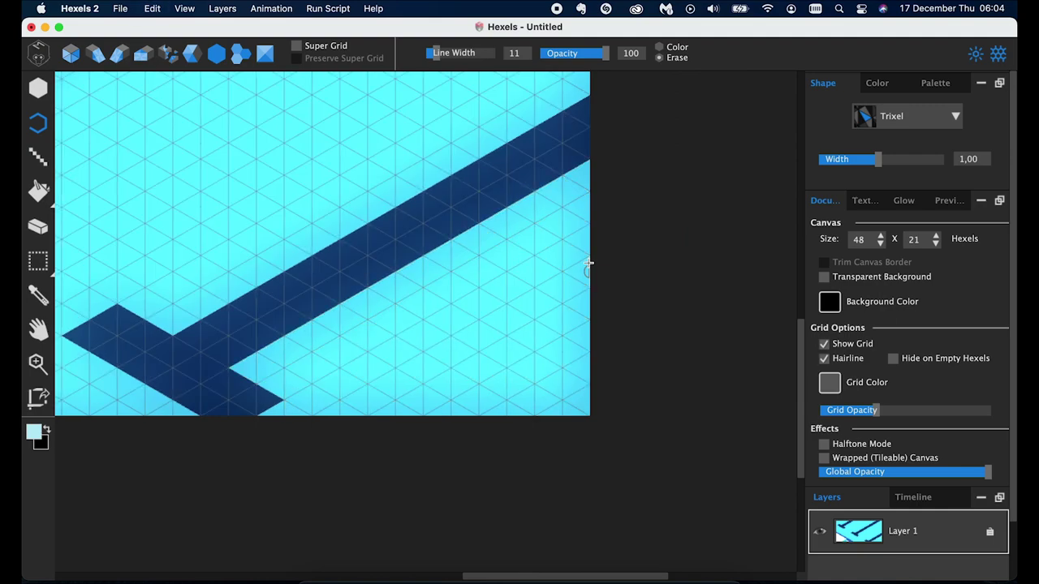
scroll(588, 262, down, 2)
scroll(471, 264, up, 1)
Step: Switch to whole-trixel painting and eyedrop a colour, leaving the colour chooser unchanged
click(42, 84)
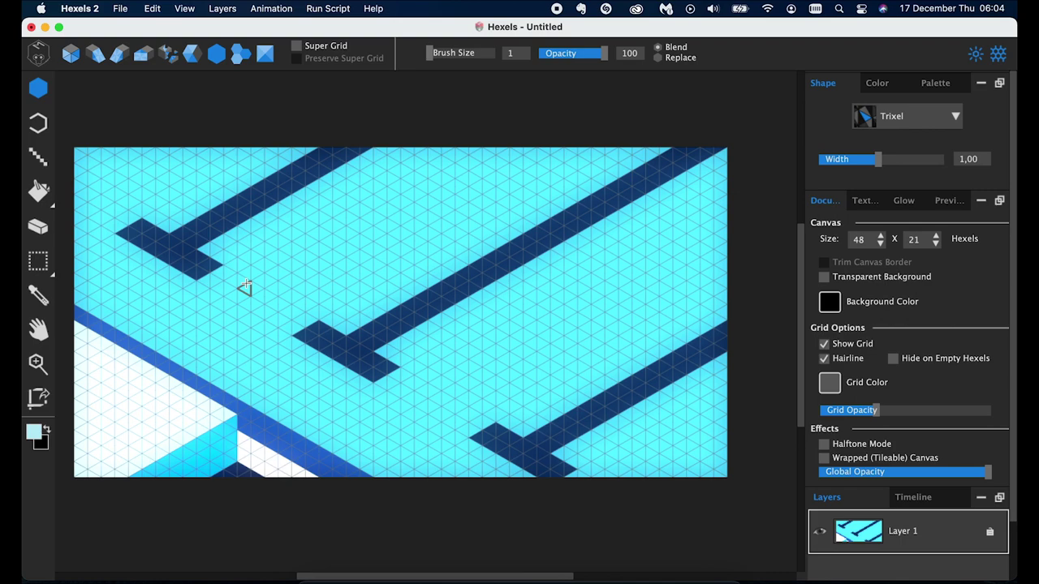
key(alt)
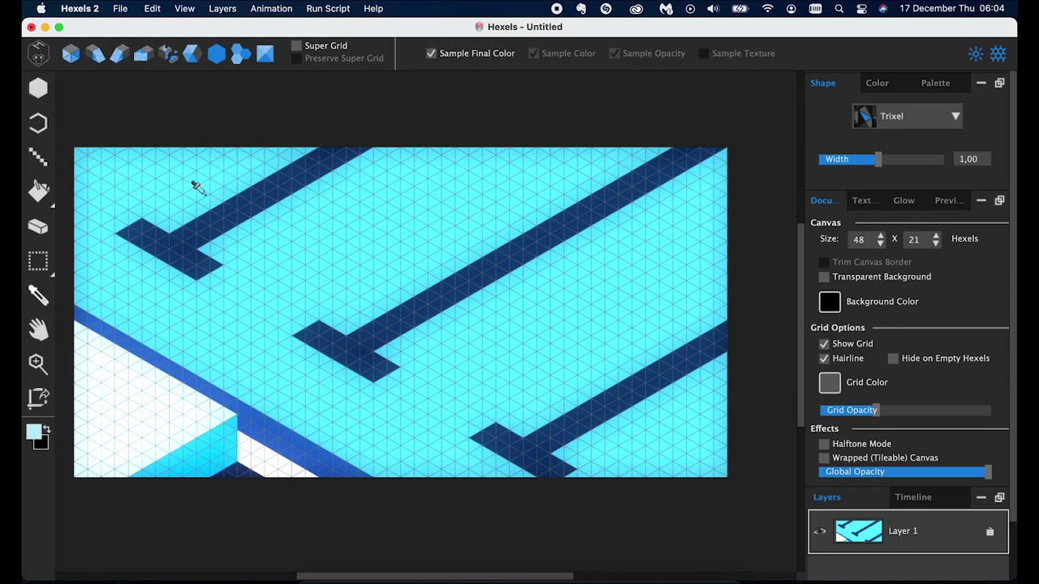
click(213, 153)
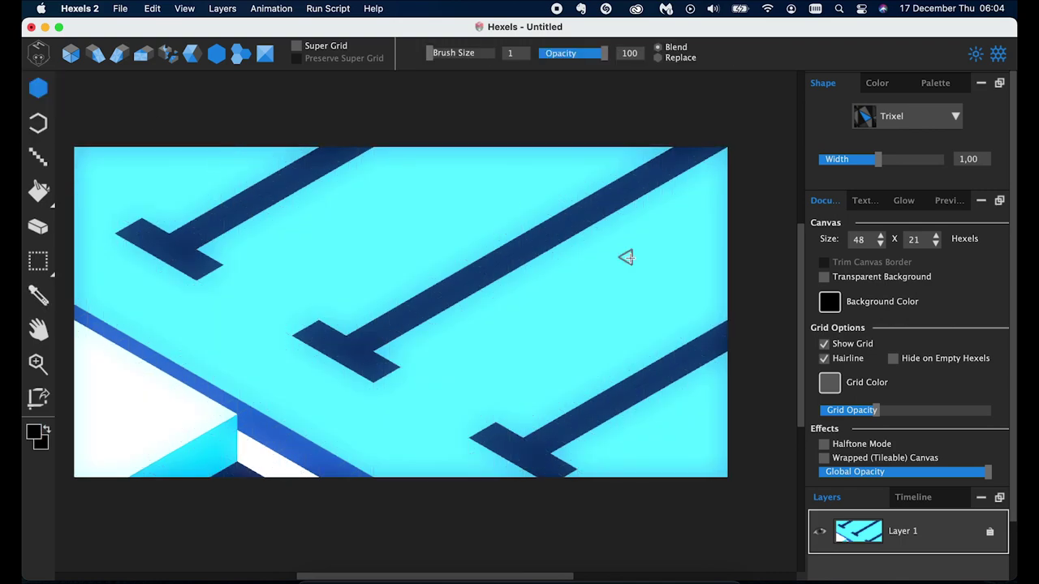
click(34, 437)
click(625, 451)
Step: Pan and zoom in on the canvas, ending with the Paint tool active
key(h)
drag(107, 368, 89, 346)
click(39, 363)
click(198, 285)
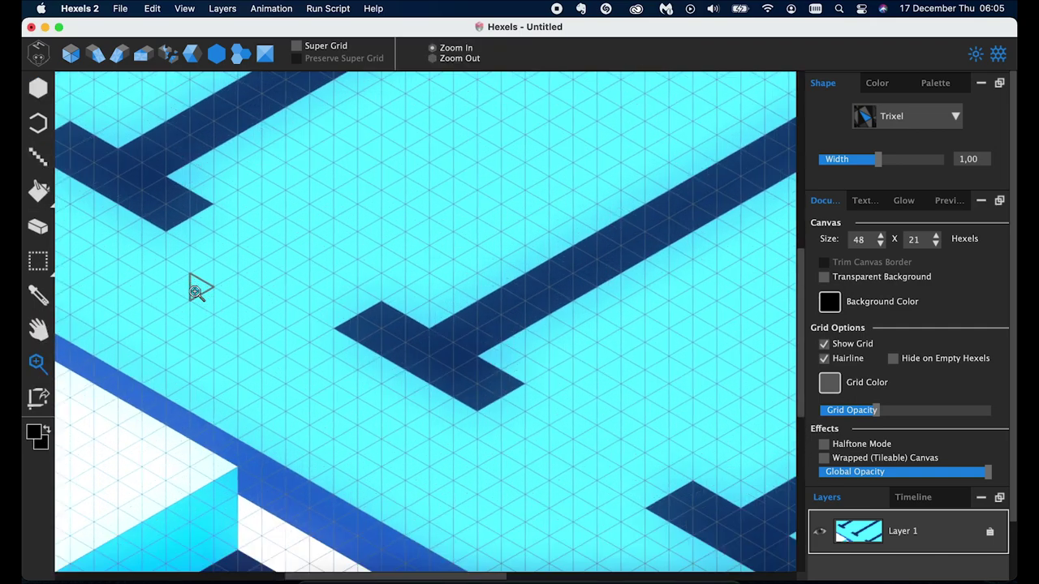
click(38, 89)
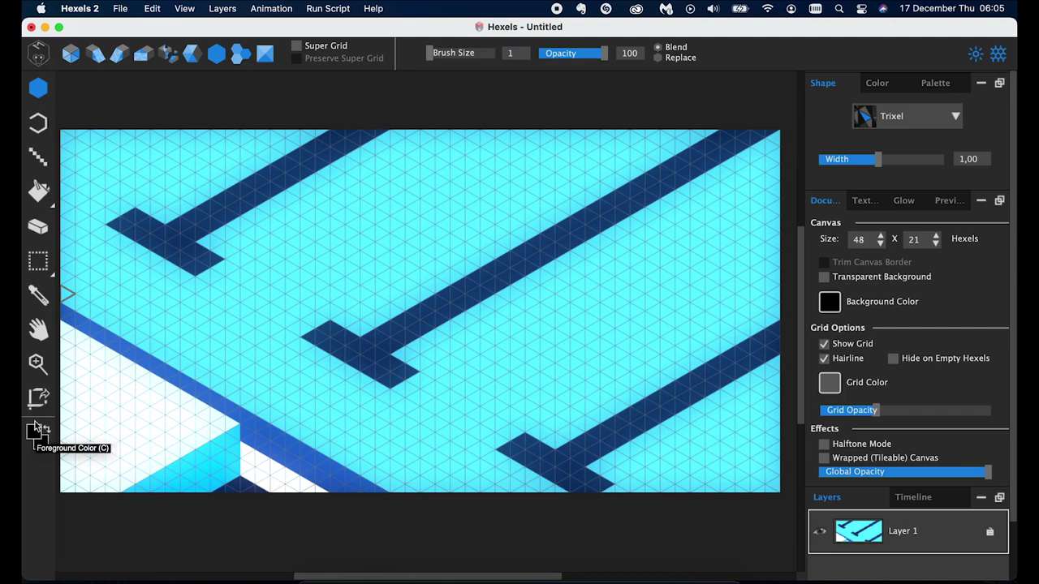
Step: Pick a medium blue and paint a trial stroke along the canvas top edge
click(34, 434)
click(515, 225)
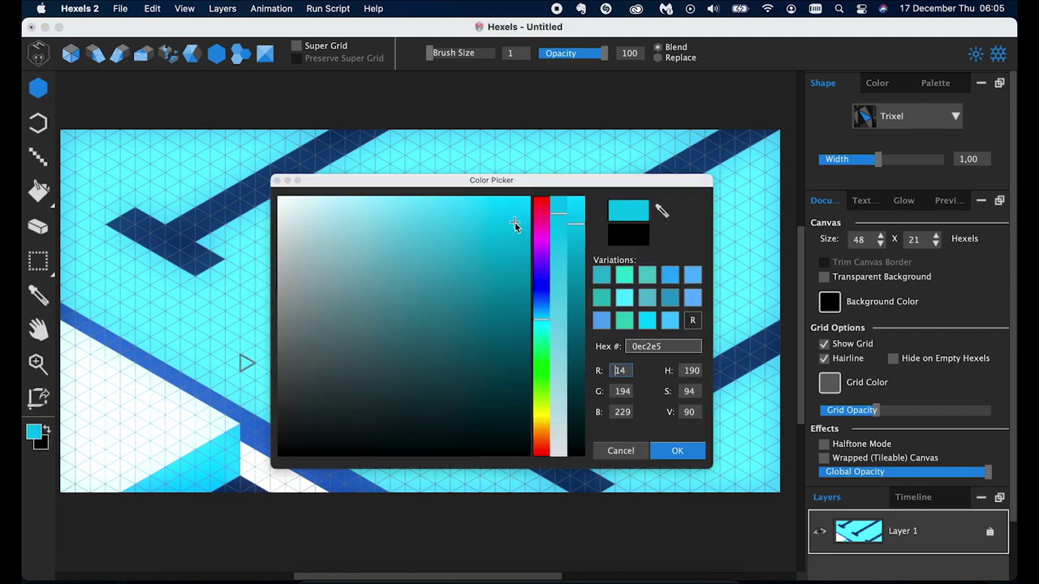
click(544, 310)
click(577, 260)
click(678, 452)
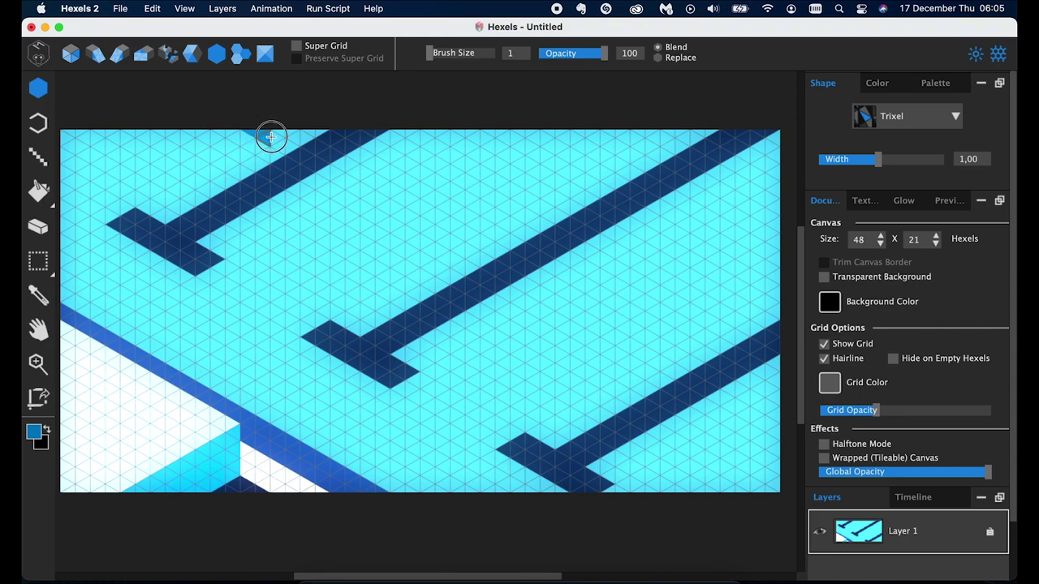
drag(271, 137, 323, 126)
click(37, 433)
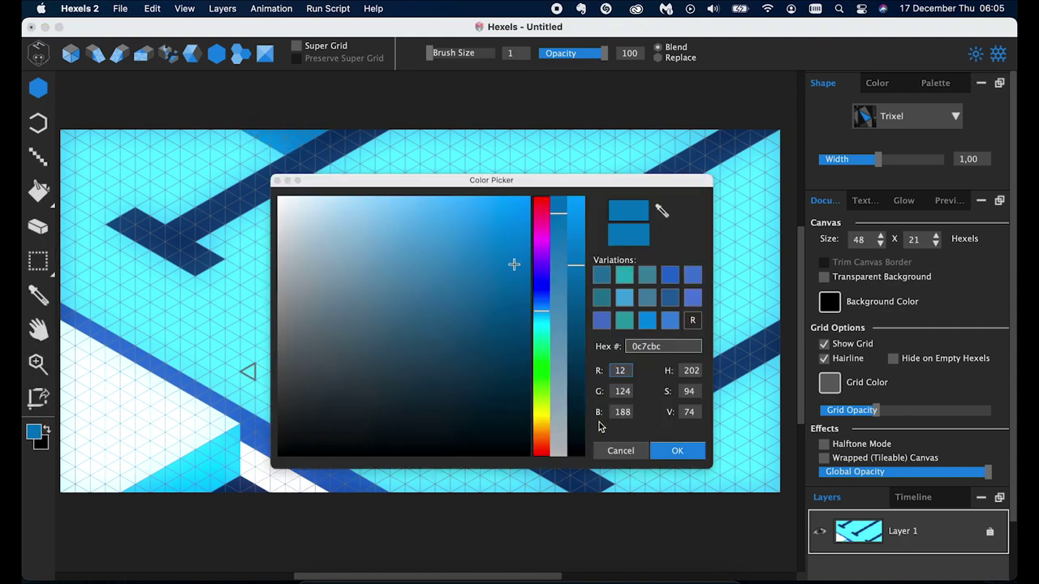
click(625, 449)
Step: Lower brush opacity to 34, undo the blue stroke, and make black the paint colour
drag(593, 60, 590, 57)
key(ctrl+z)
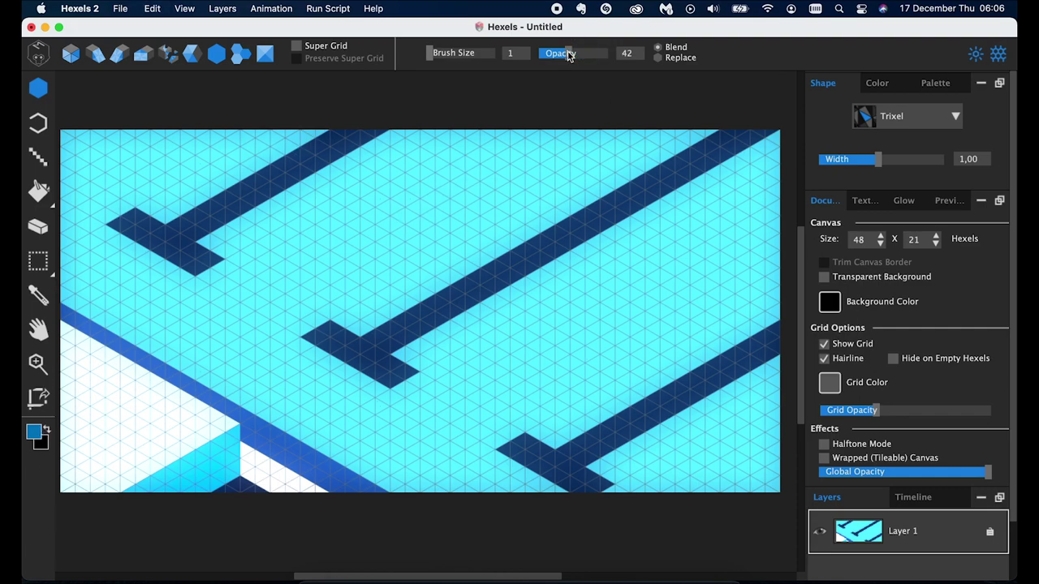
click(34, 432)
key(Escape)
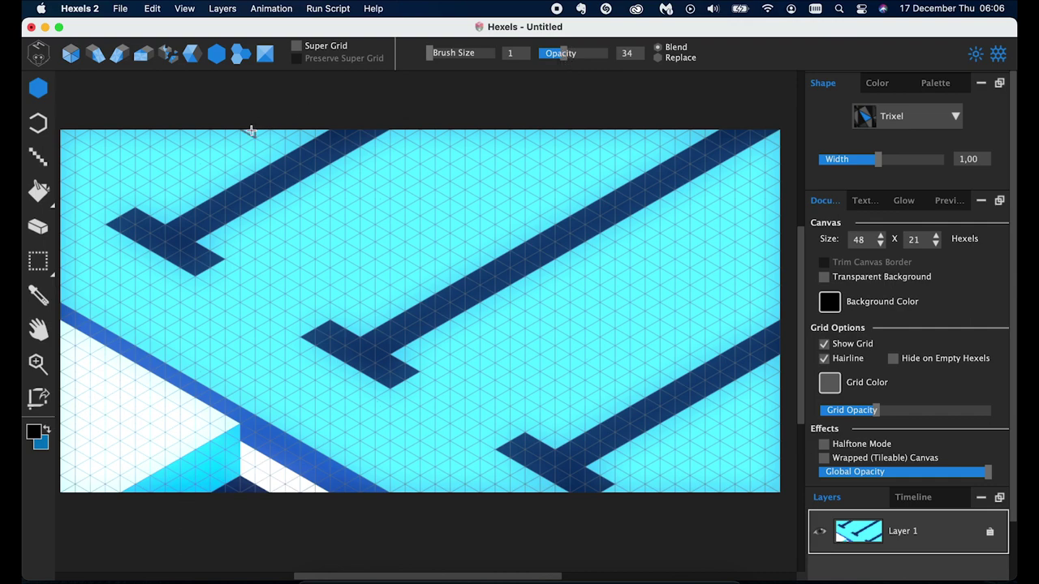
Step: Paint a translucent black shading stroke diagonally from the top edge to the right edge
drag(282, 140, 430, 230)
drag(328, 137, 424, 188)
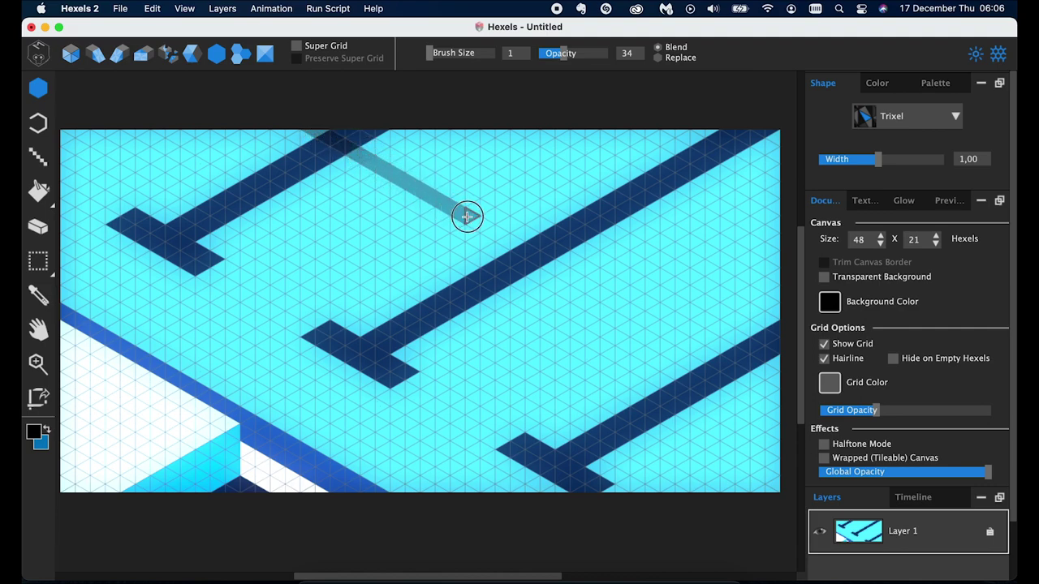
mouse_move(467, 216)
mouse_down()
mouse_move(673, 335)
mouse_move(766, 371)
mouse_up()
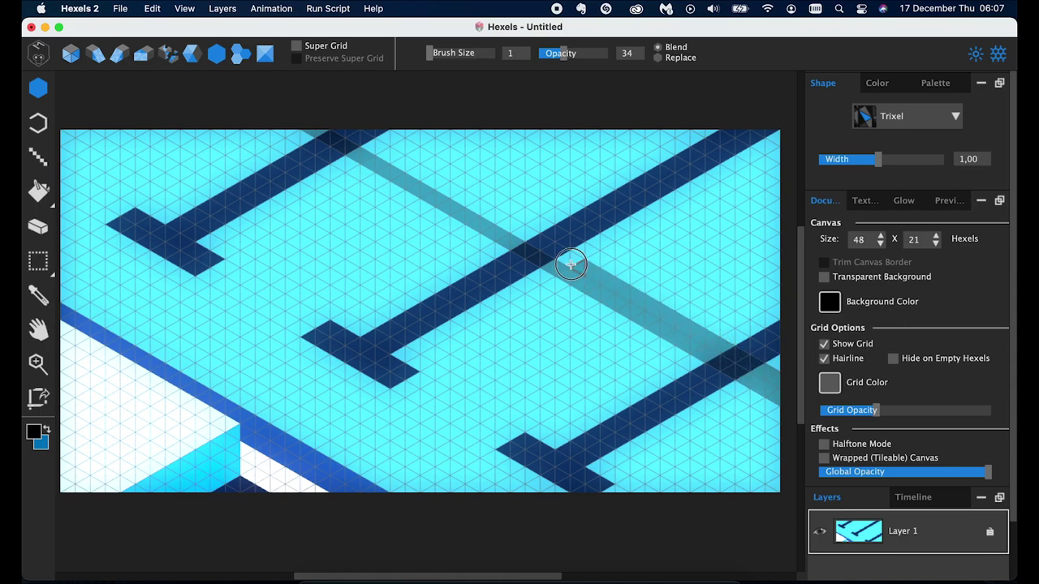
scroll(349, 125, up, 2)
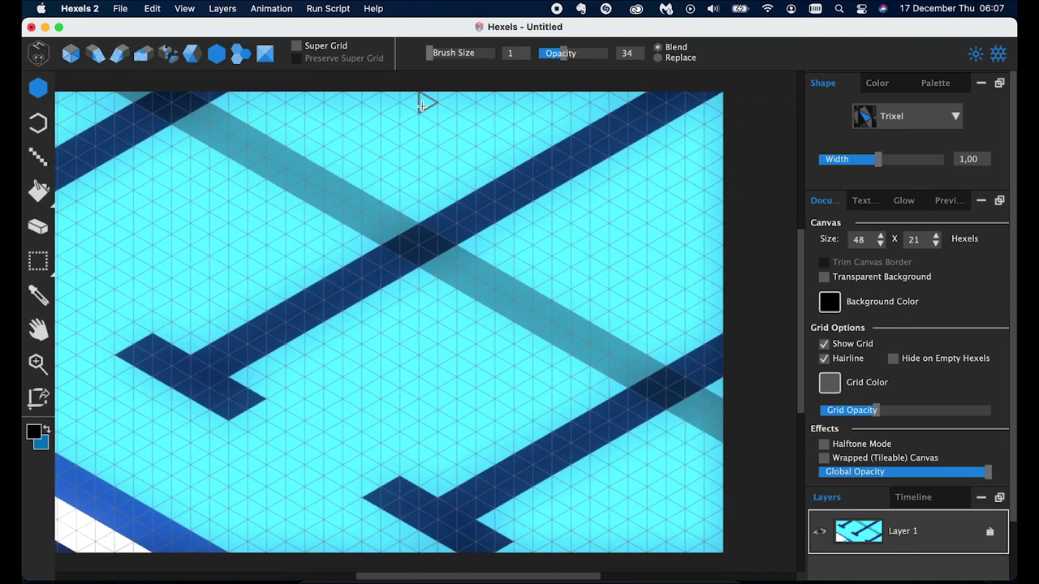
scroll(422, 106, up, 1)
mouse_move(151, 114)
mouse_down()
mouse_move(317, 196)
mouse_move(382, 213)
mouse_move(756, 424)
mouse_move(661, 347)
mouse_move(192, 83)
mouse_move(232, 77)
mouse_move(343, 132)
mouse_move(733, 371)
mouse_move(645, 297)
mouse_move(260, 81)
mouse_move(304, 79)
mouse_move(385, 100)
mouse_move(360, 105)
mouse_move(689, 292)
mouse_move(741, 297)
mouse_move(349, 78)
mouse_move(444, 104)
mouse_move(630, 204)
mouse_up()
Step: Extend the 34-opacity black shading along its right side over the upper-right navy stripes
scroll(313, 197, down, 2)
scroll(494, 222, right, 2)
scroll(629, 234, up, 2)
scroll(628, 235, left, 2)
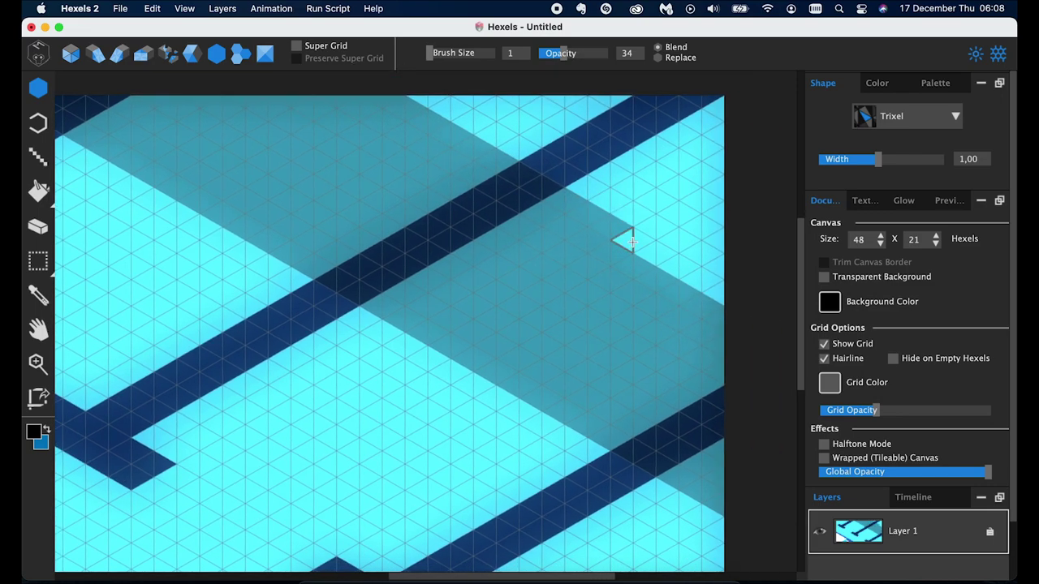
scroll(641, 248, up, 1)
scroll(642, 248, left, 1)
mouse_move(641, 248)
mouse_down()
mouse_move(742, 297)
mouse_move(700, 255)
mouse_move(490, 135)
mouse_move(483, 104)
mouse_move(742, 246)
mouse_move(665, 180)
mouse_move(533, 106)
mouse_move(738, 167)
mouse_move(659, 97)
mouse_move(722, 107)
mouse_up()
scroll(610, 235, down, 5)
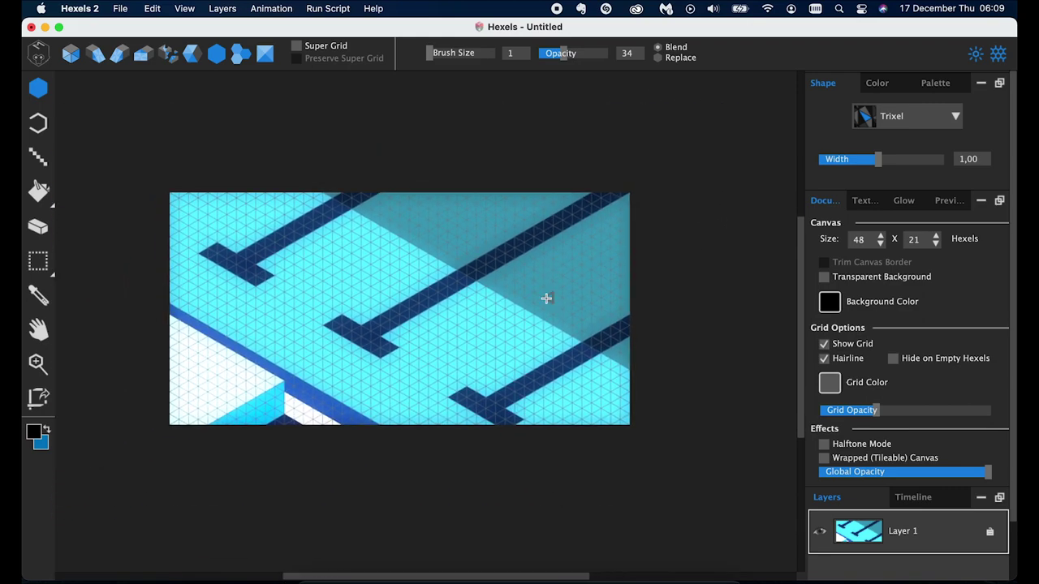
scroll(471, 437, up, 2)
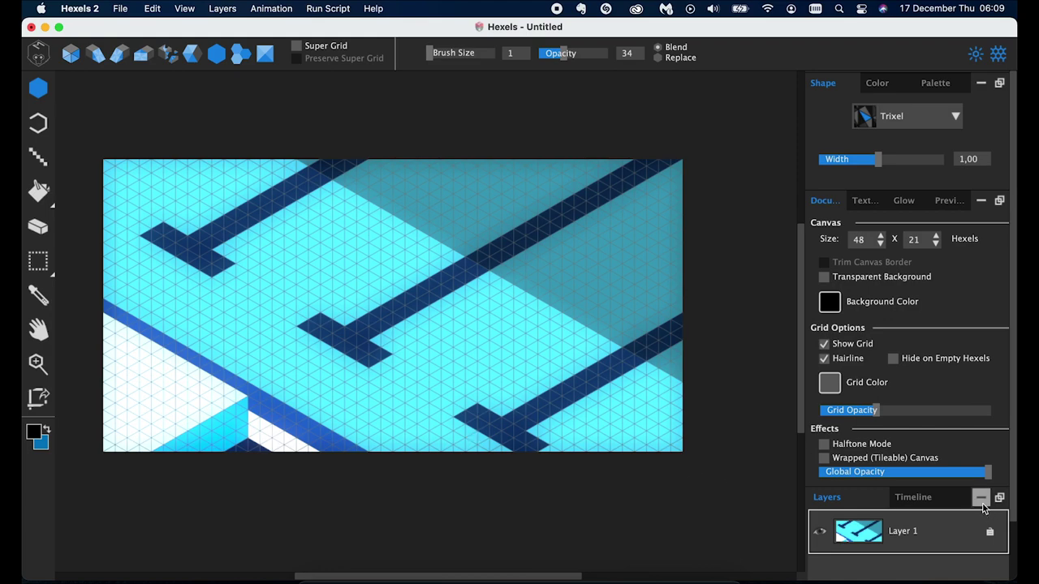
Step: Restore the Layers panel and undo the shading strokes on Layer 1
click(913, 497)
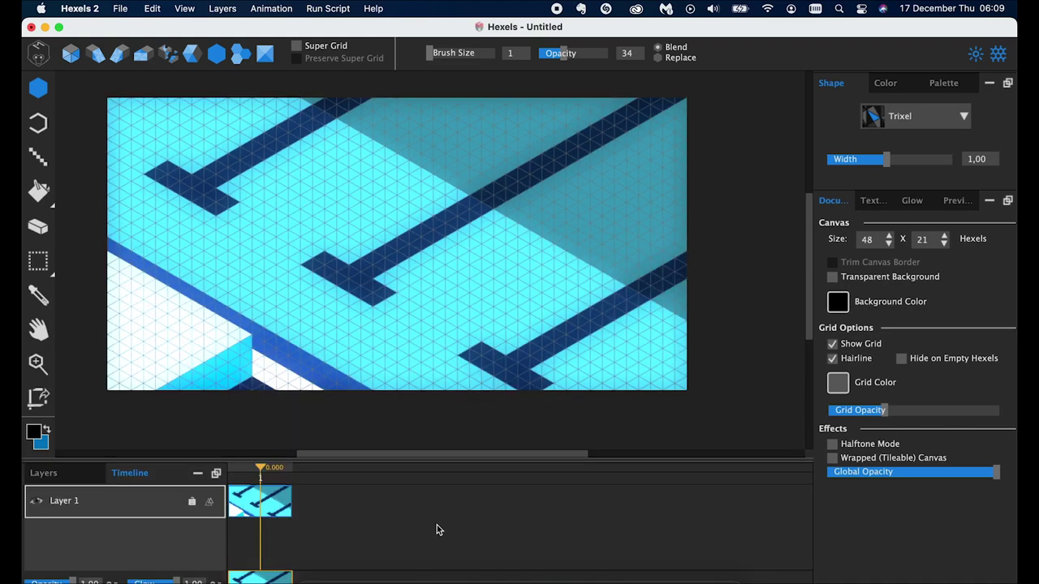
click(45, 475)
key(super+z)
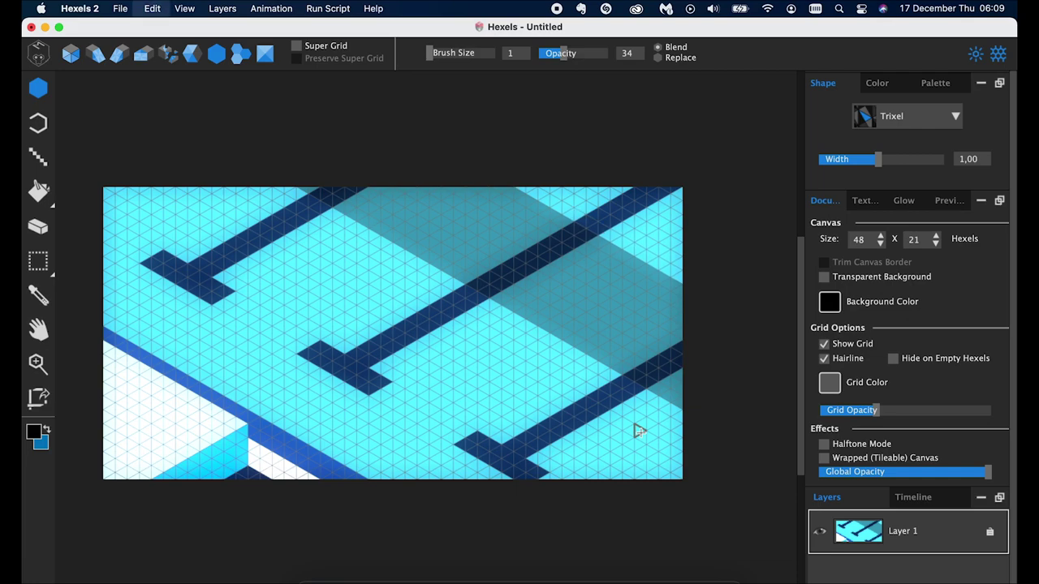
key(super+z)
key(super+z)
key(super+z)
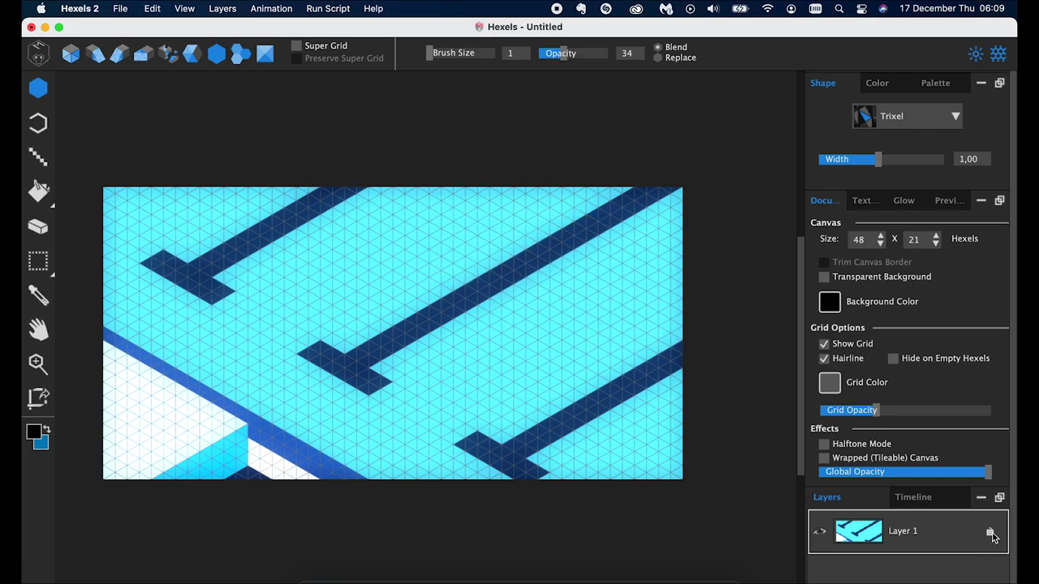
Step: Add a new empty Layer 2 above Layer 1
scroll(961, 567, down, 1)
double_click(962, 566)
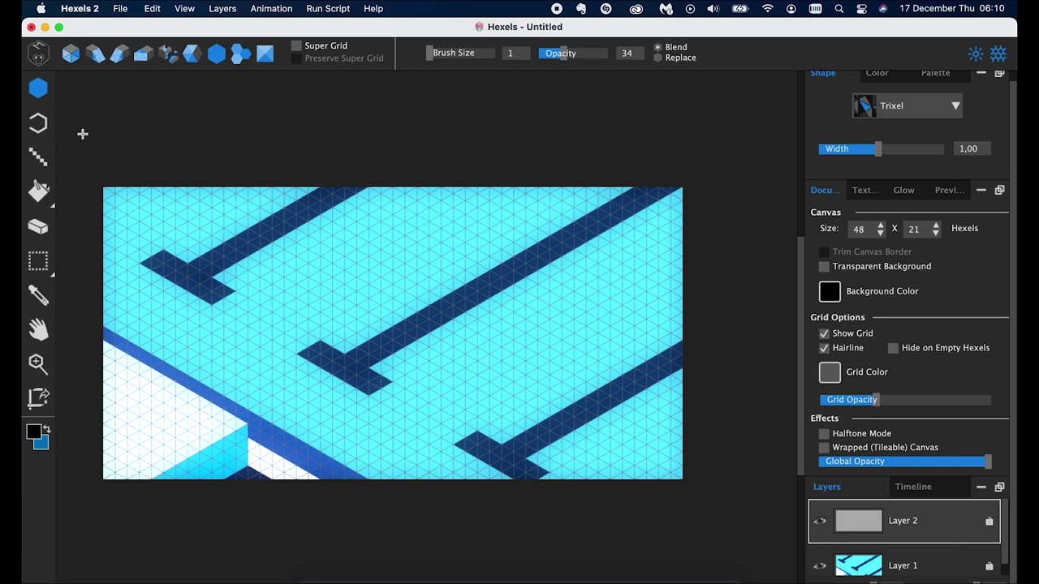
scroll(372, 221, up, 2)
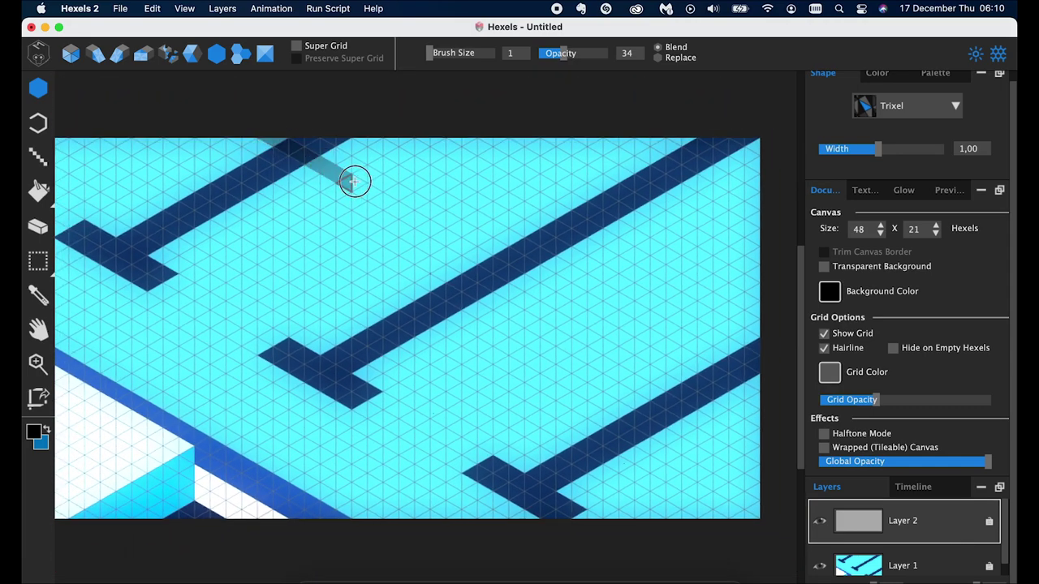
Step: Paint the low-opacity black shadow stroke across the upper-right on Layer 2
mouse_move(354, 182)
mouse_down()
mouse_move(737, 405)
mouse_move(209, 139)
mouse_move(243, 121)
mouse_move(745, 417)
mouse_move(635, 336)
mouse_move(279, 138)
mouse_move(479, 220)
mouse_move(749, 371)
mouse_move(353, 127)
mouse_move(424, 143)
mouse_move(677, 289)
mouse_move(696, 284)
mouse_move(458, 148)
mouse_move(463, 121)
mouse_move(742, 283)
mouse_move(489, 109)
mouse_move(707, 225)
mouse_move(631, 158)
mouse_move(658, 156)
mouse_move(652, 135)
mouse_move(729, 139)
mouse_up()
scroll(747, 332, up, 2)
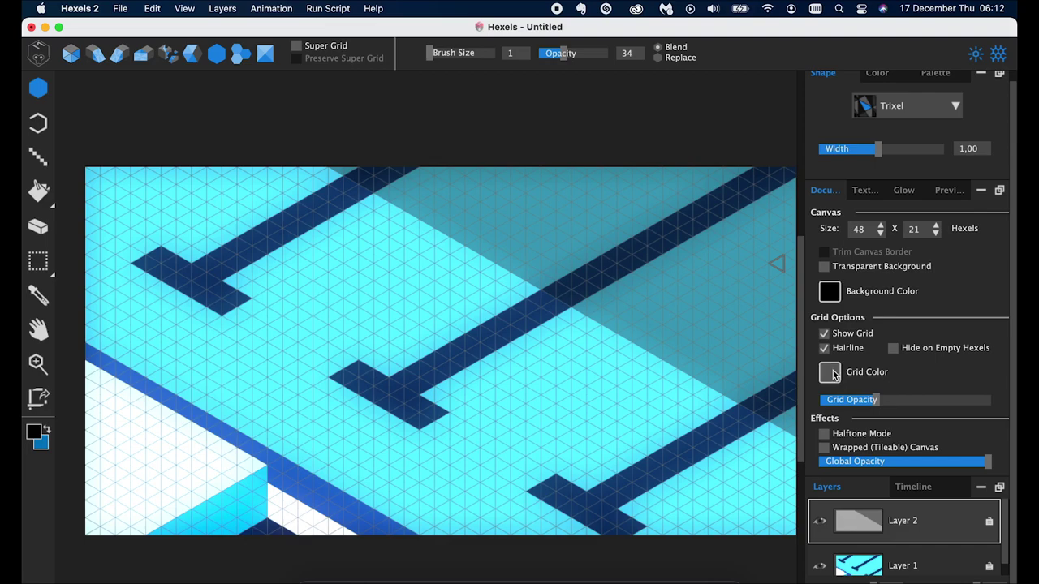
Step: Change the grid colour to a different grey variation
click(835, 373)
mouse_move(418, 186)
mouse_down()
mouse_move(336, 174)
mouse_move(216, 80)
mouse_up()
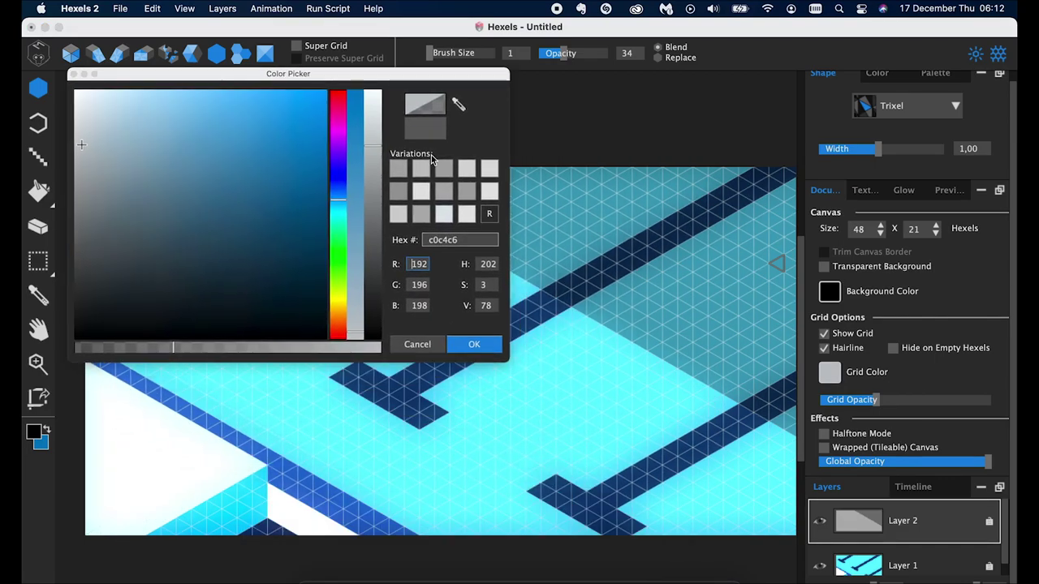
click(445, 173)
click(398, 209)
click(444, 193)
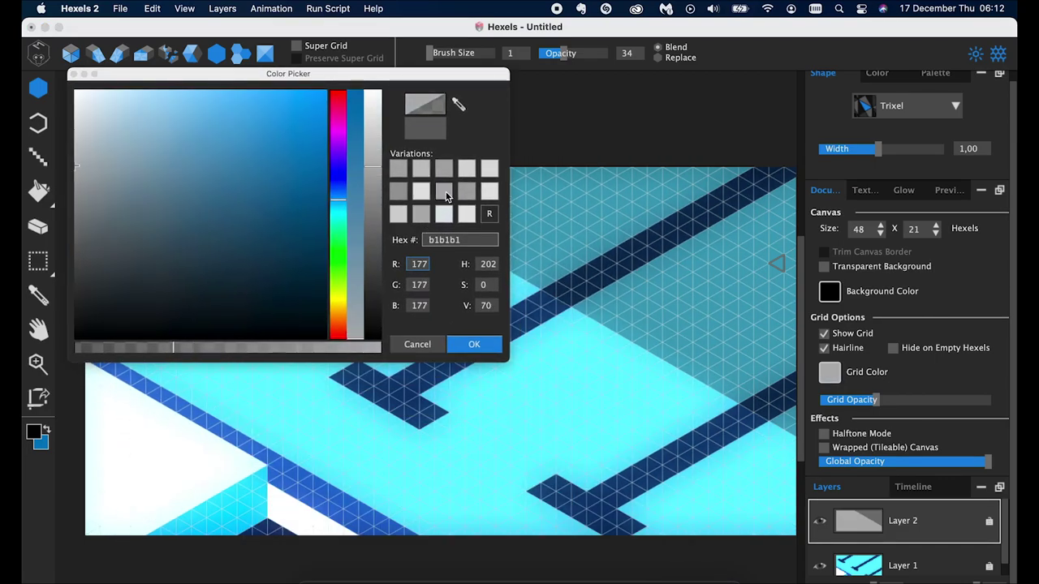
click(398, 194)
click(474, 344)
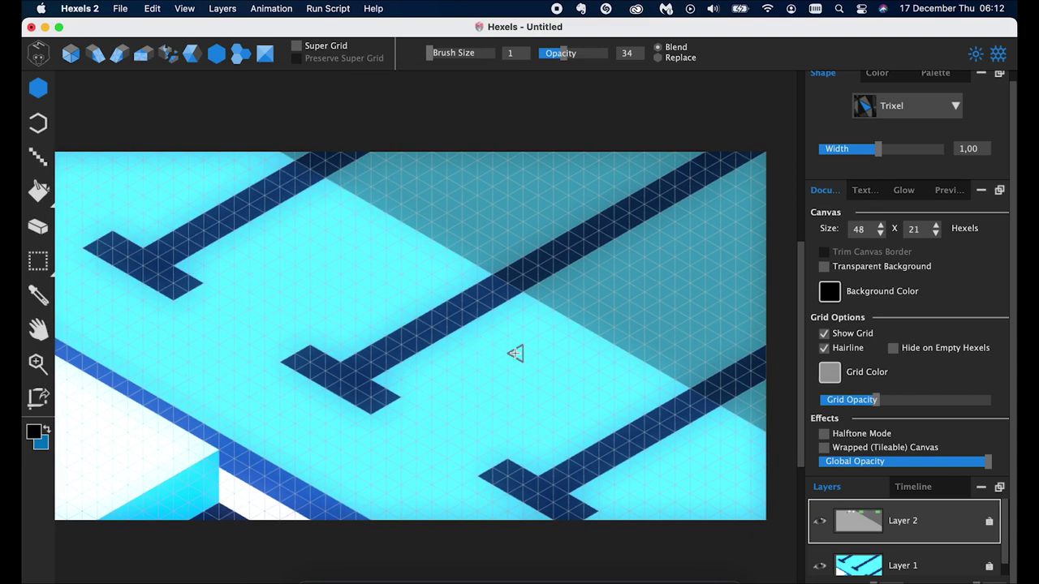
Step: Undock the Layers panel and dock it back in the side column
scroll(958, 560, up, 2)
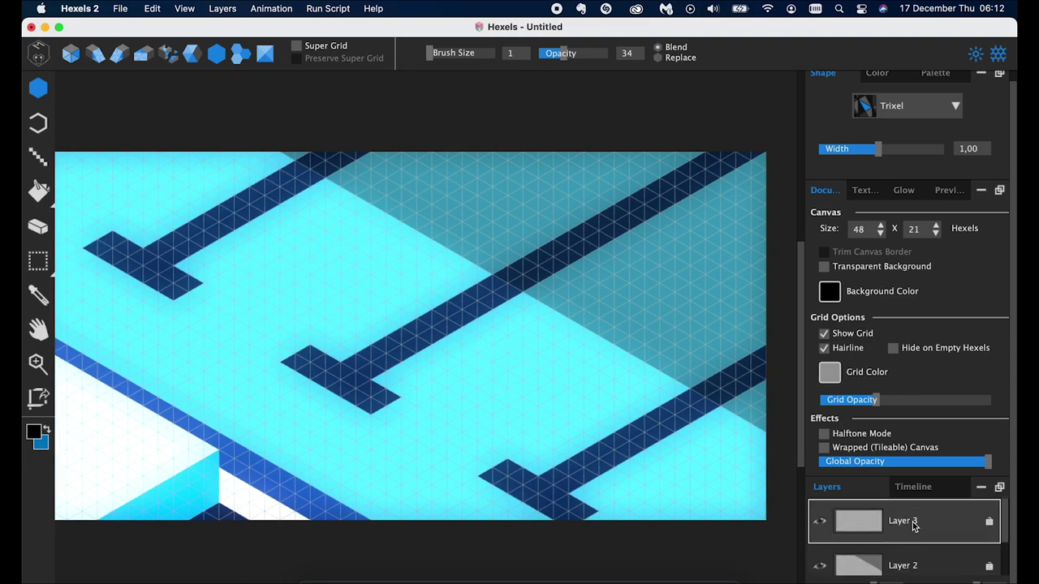
scroll(944, 575, down, 1)
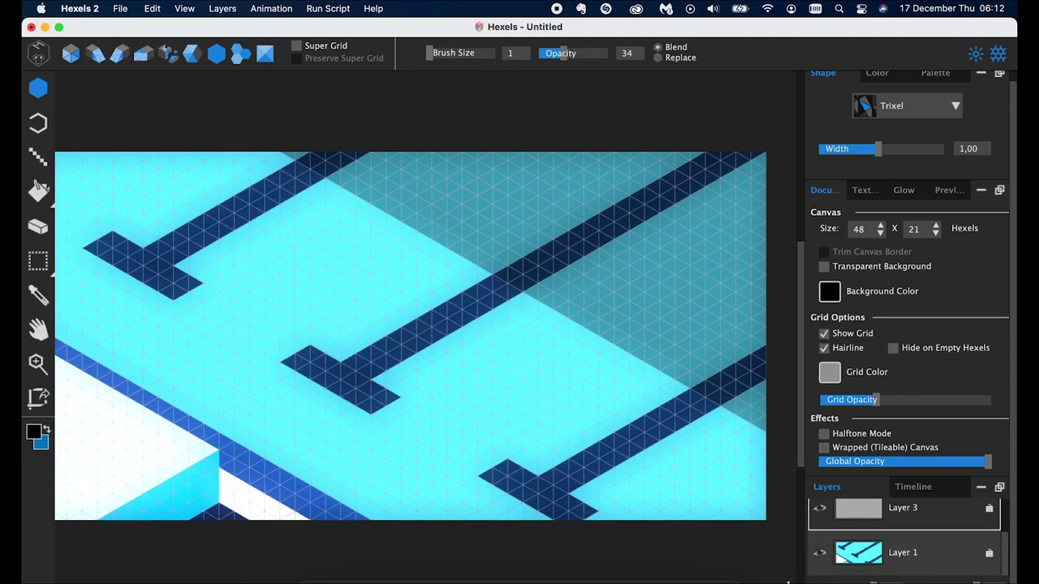
click(999, 487)
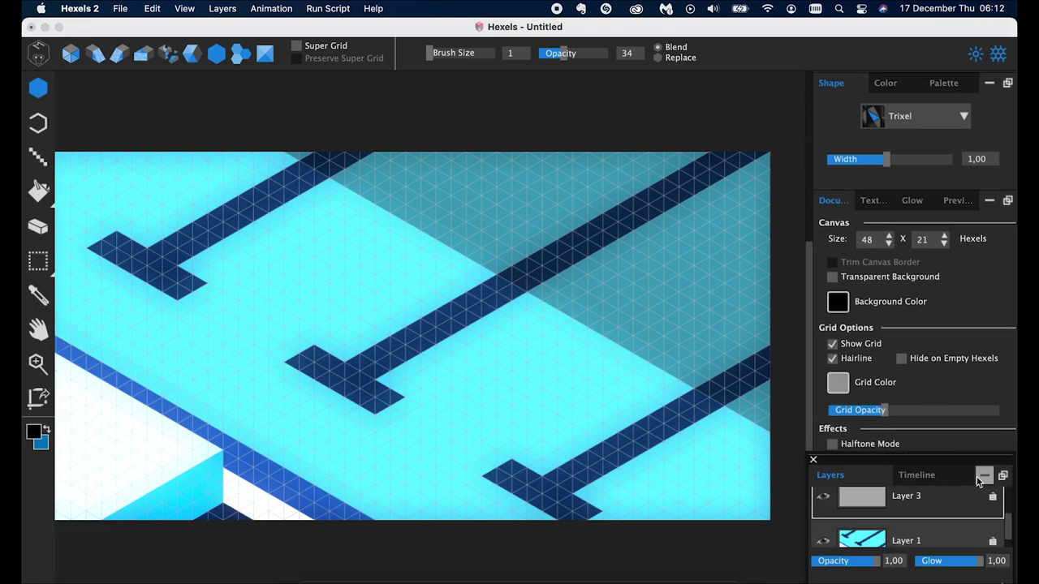
drag(974, 475, 741, 202)
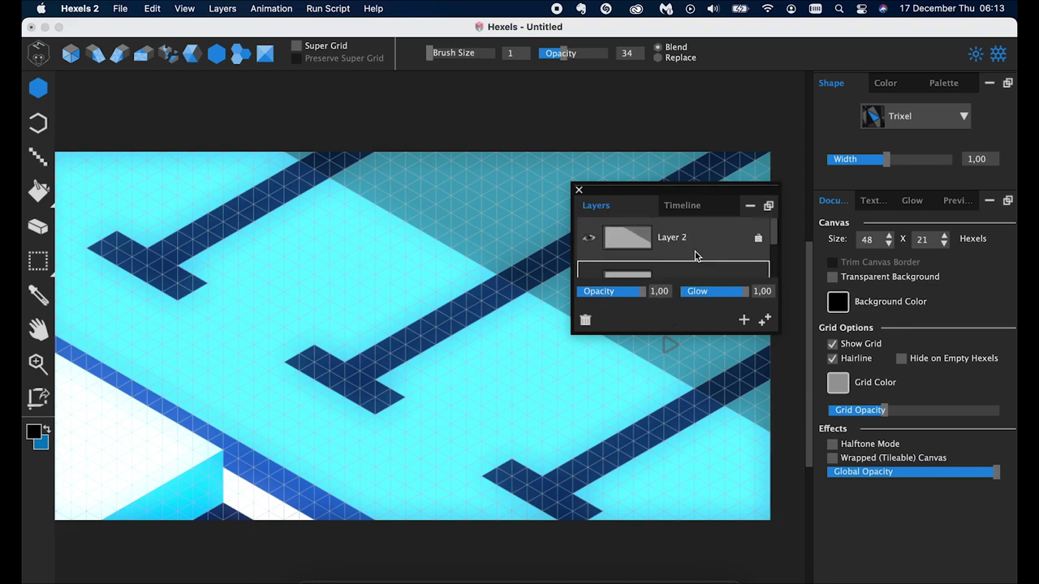
drag(695, 195, 912, 453)
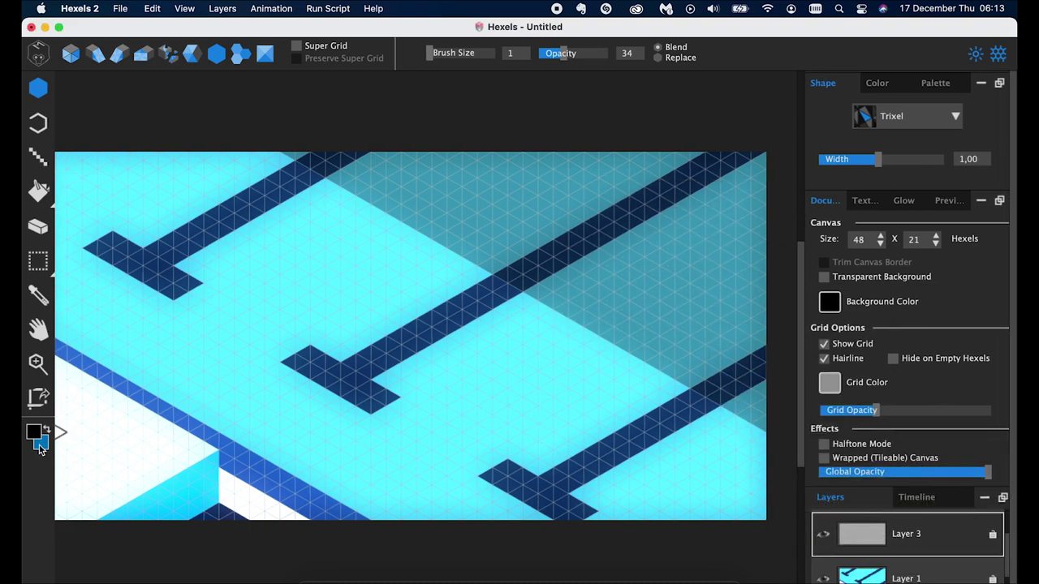
Step: Set the paint colour to red
click(33, 432)
click(339, 98)
click(309, 109)
click(277, 93)
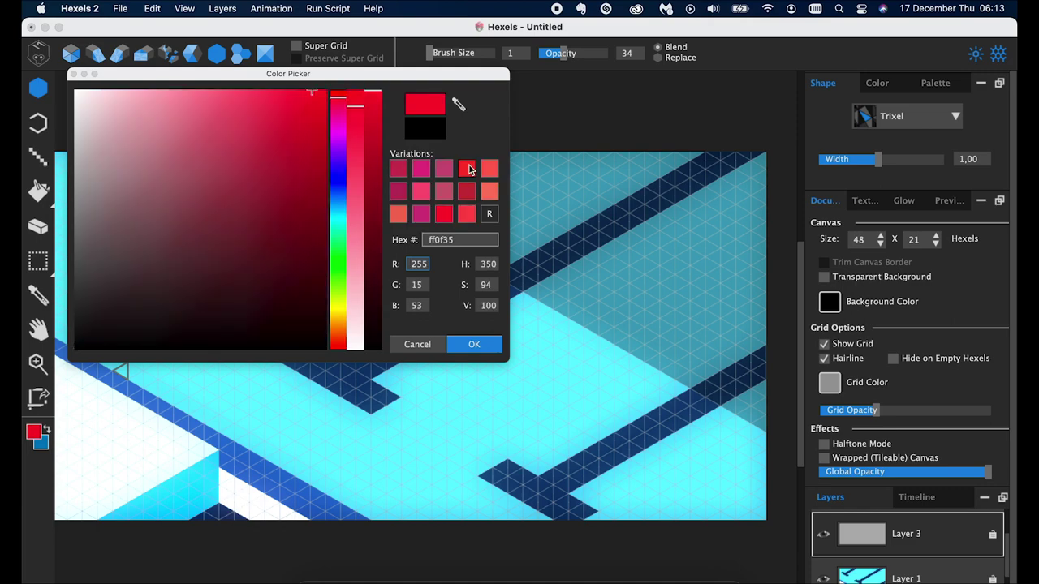
click(470, 166)
click(469, 191)
click(478, 341)
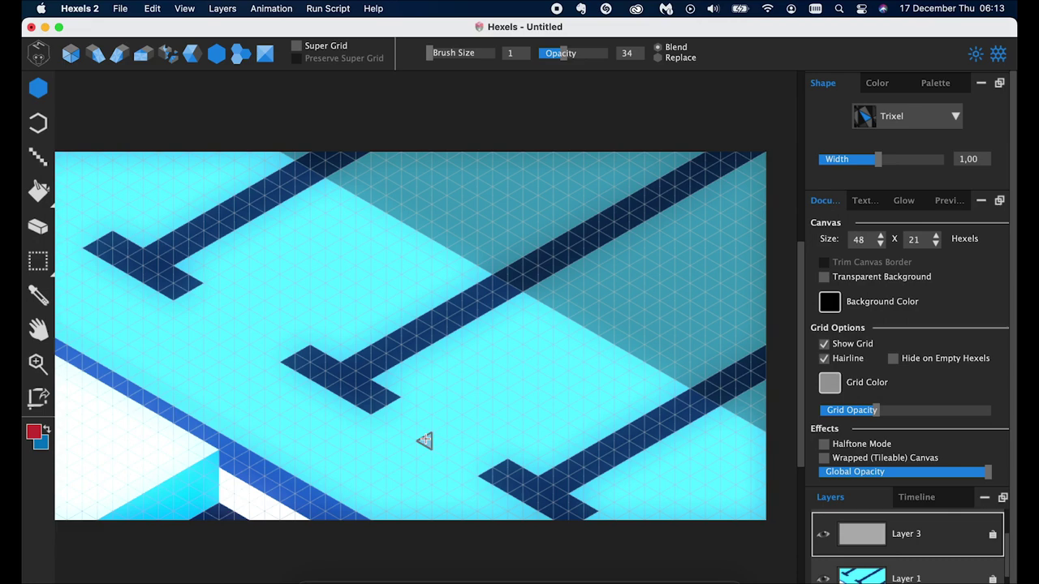
scroll(843, 520, up, 1)
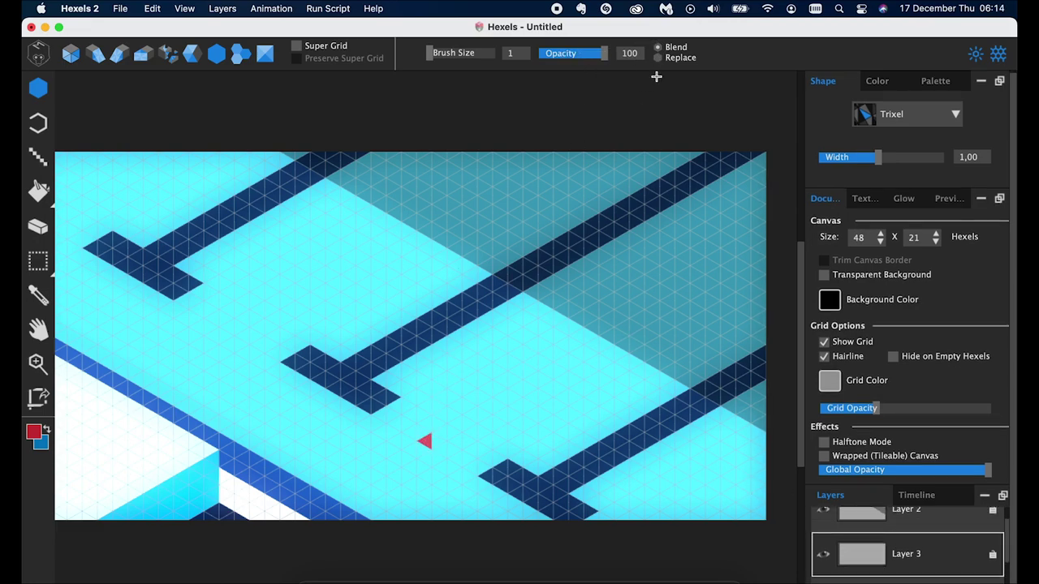
Step: Shift the paint colour to a brighter red
click(33, 432)
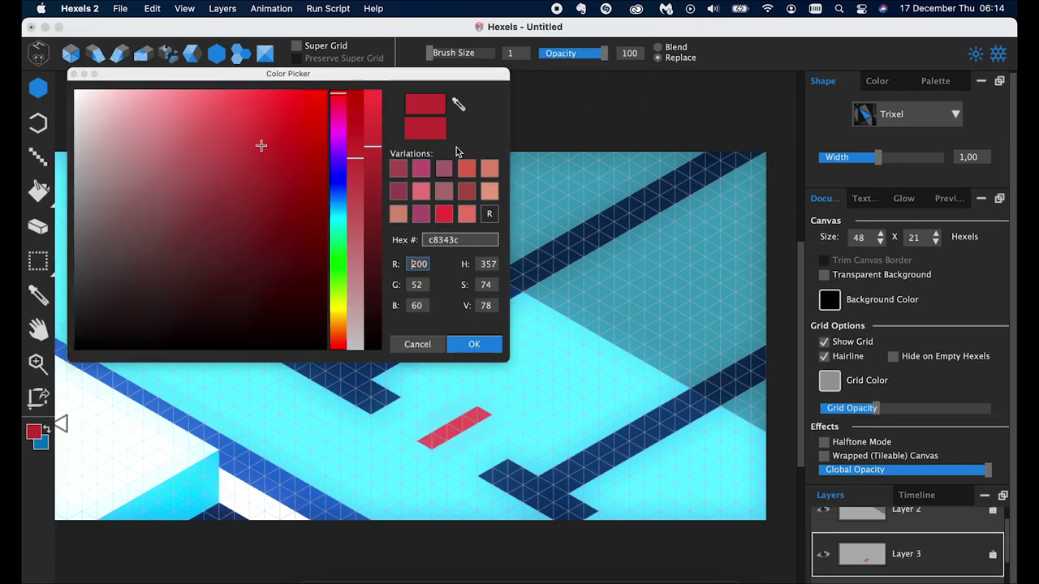
click(478, 342)
click(34, 431)
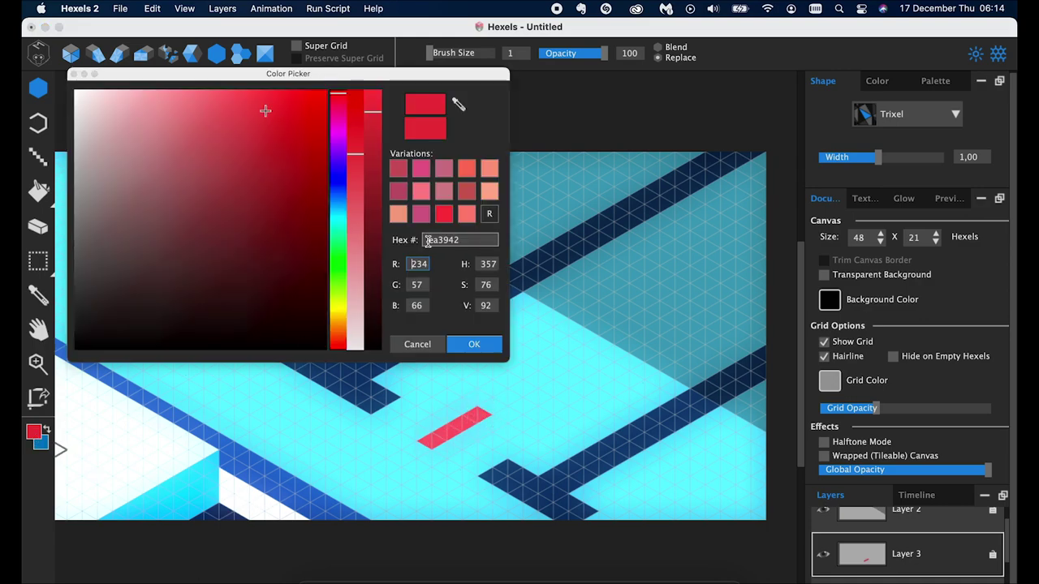
drag(262, 106, 301, 106)
click(476, 343)
Step: Paint red diagonal stripes parallel to the navy bands, across the middle and near the top-left
mouse_move(429, 443)
mouse_down()
mouse_move(642, 316)
mouse_move(353, 488)
mouse_move(303, 506)
mouse_up()
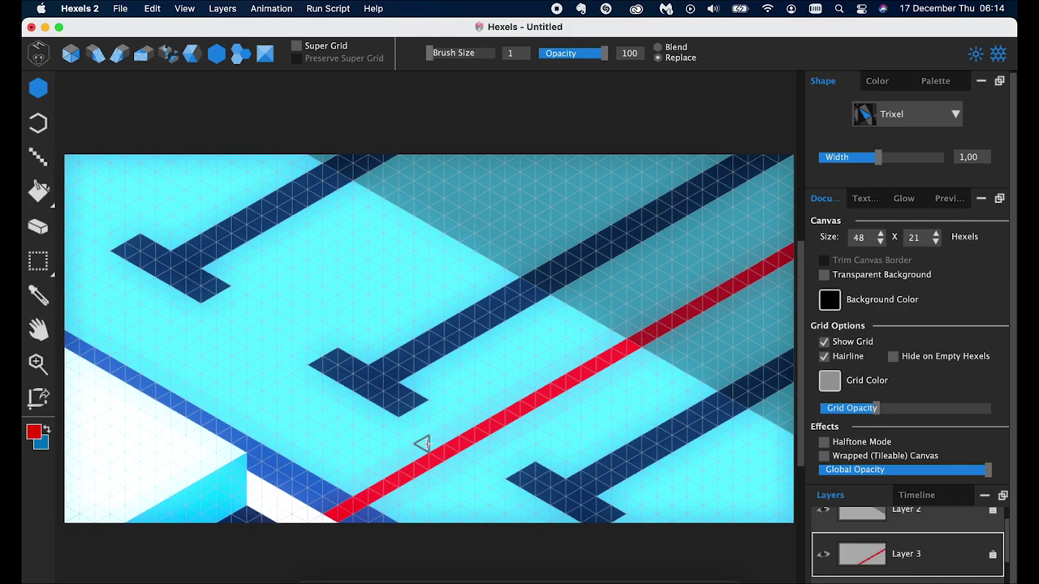
scroll(422, 443, down, 2)
scroll(247, 381, up, 3)
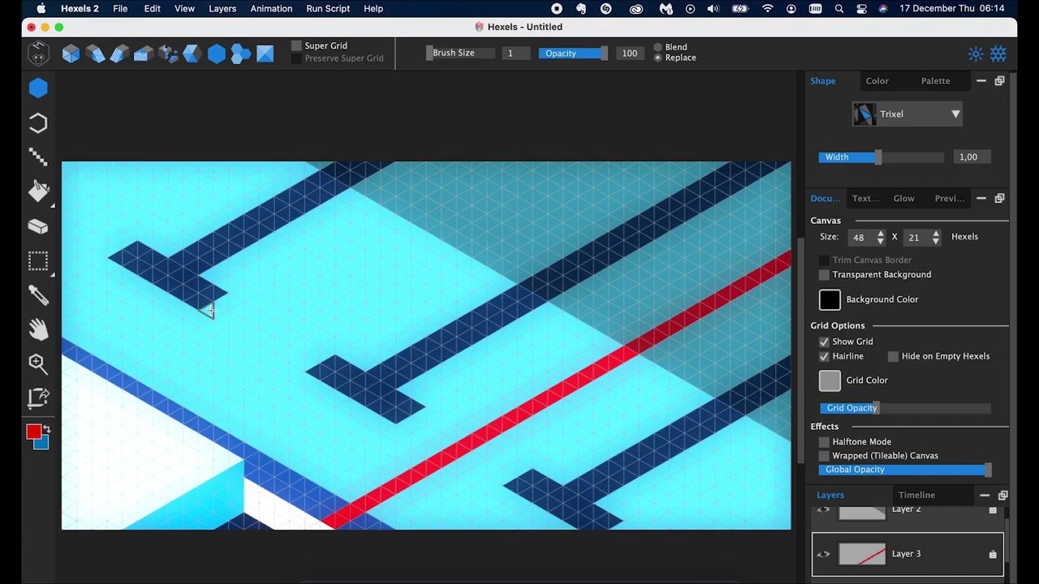
mouse_move(253, 337)
mouse_down()
mouse_move(573, 162)
mouse_move(142, 396)
mouse_up()
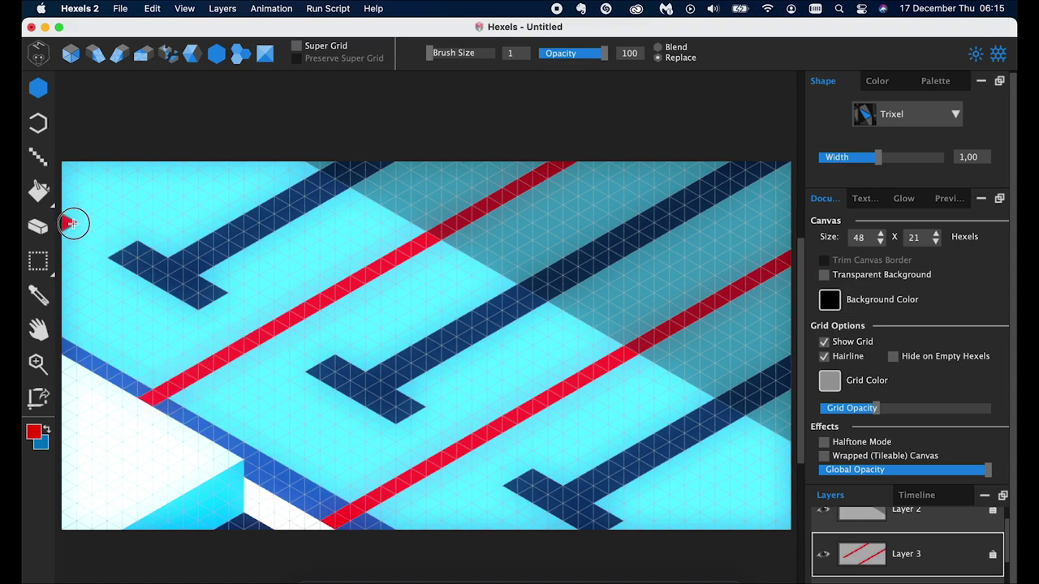
mouse_move(71, 223)
mouse_down()
mouse_move(148, 171)
mouse_move(283, 176)
mouse_up()
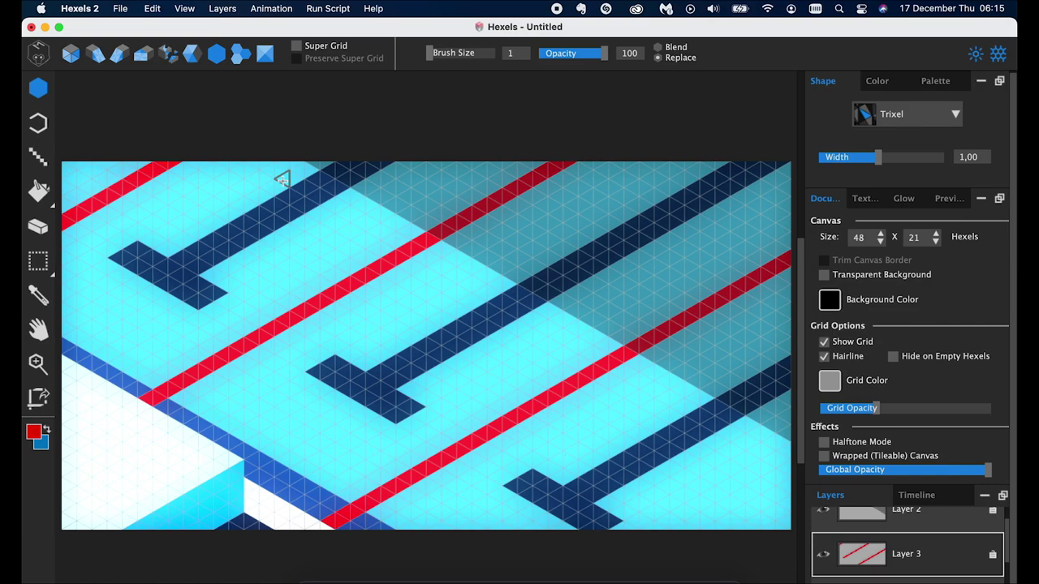
Step: Toggle the grid-shape buttons through hexagons and back to a triangle grid
scroll(70, 220, up, 3)
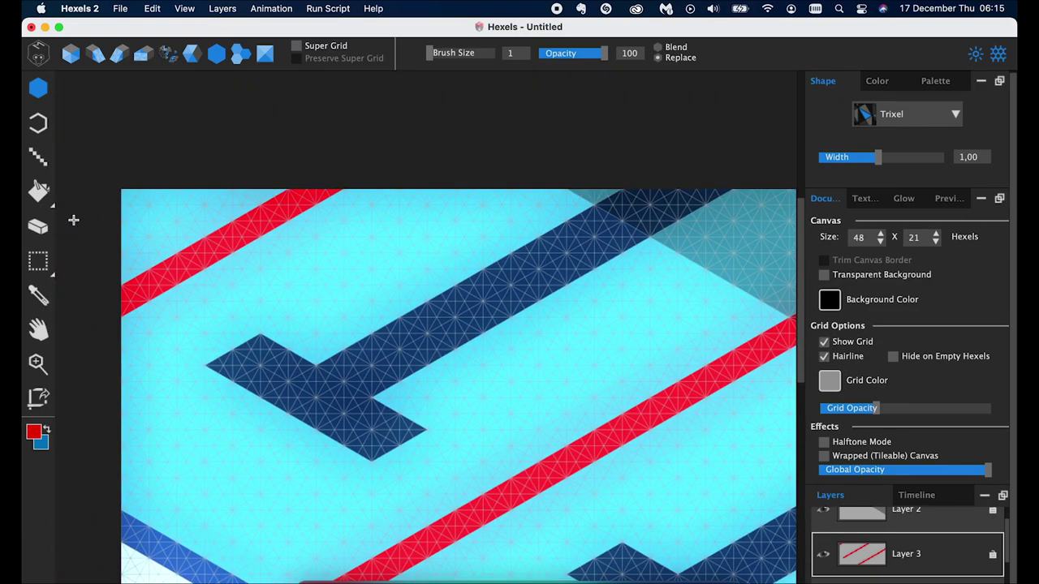
scroll(125, 243, up, 3)
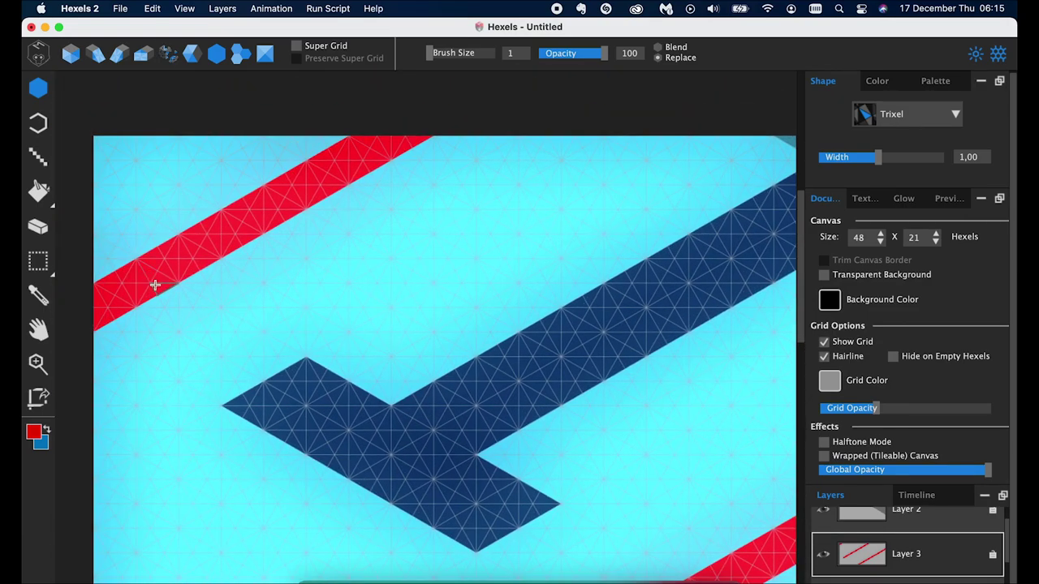
click(264, 55)
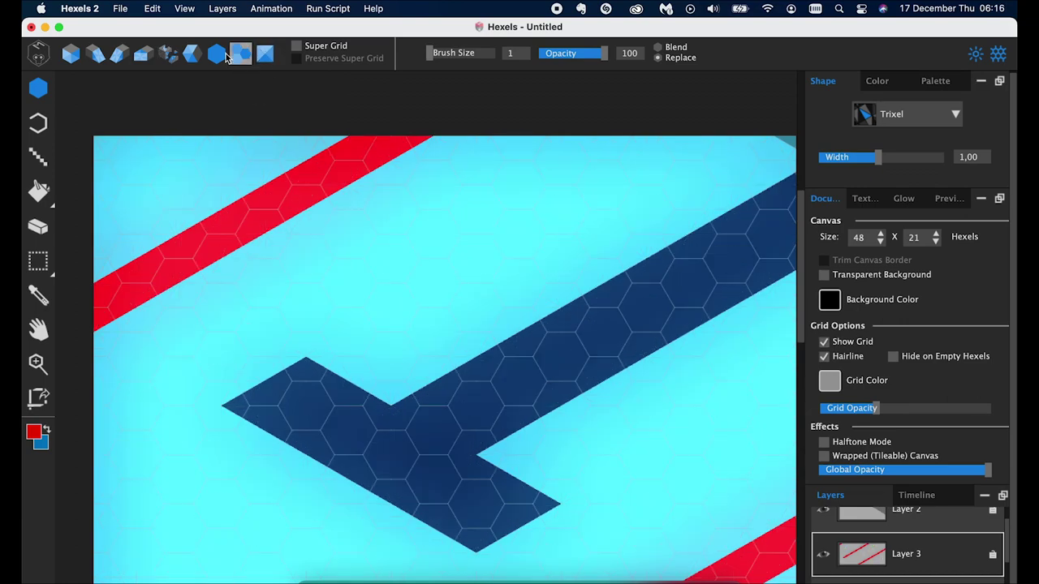
click(216, 55)
click(169, 57)
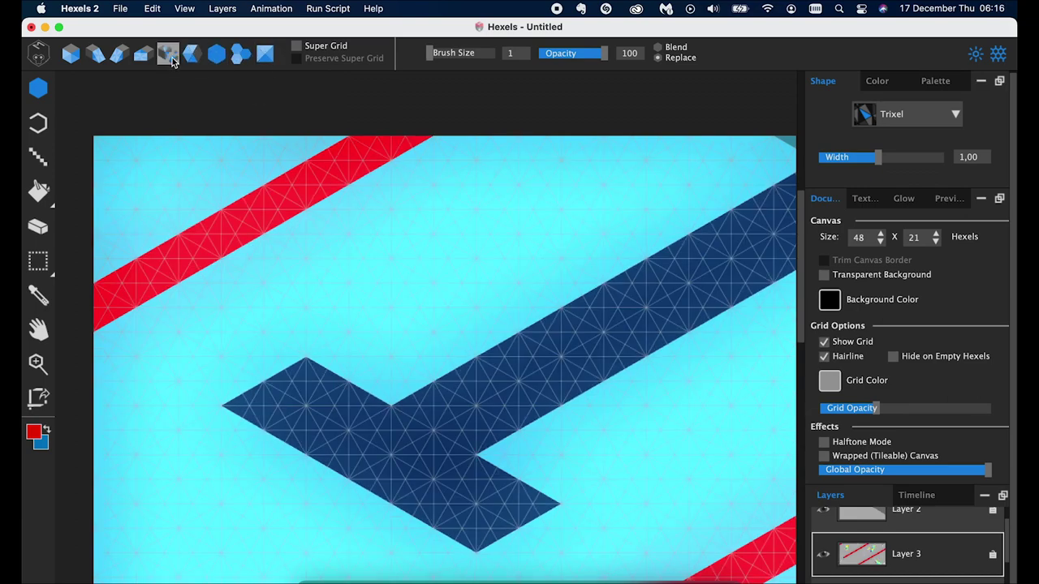
Step: Back on the plain triangle grid, paint white trixels over the upper red stripe's top-left end
click(70, 55)
click(33, 431)
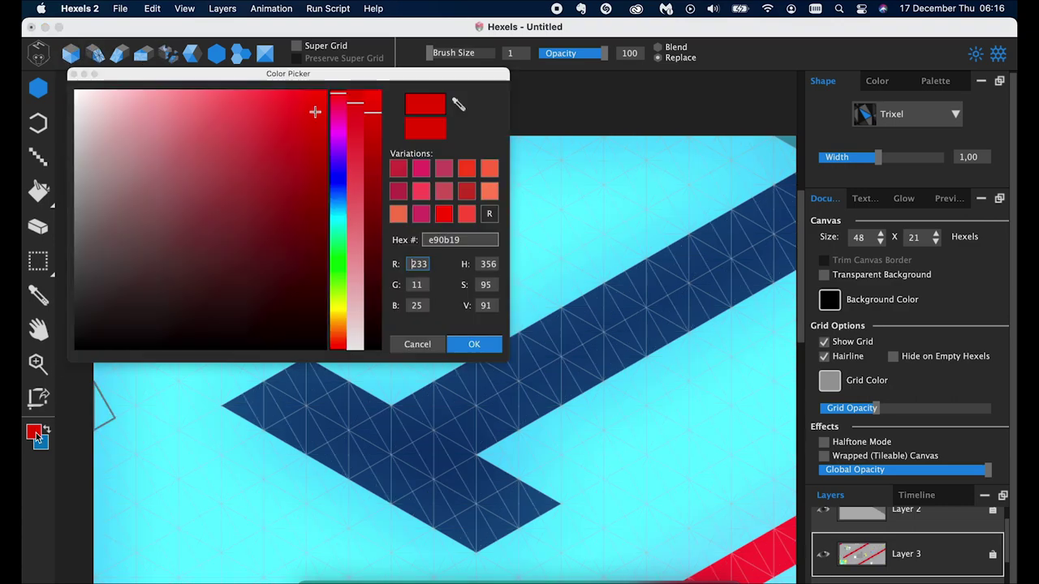
click(338, 171)
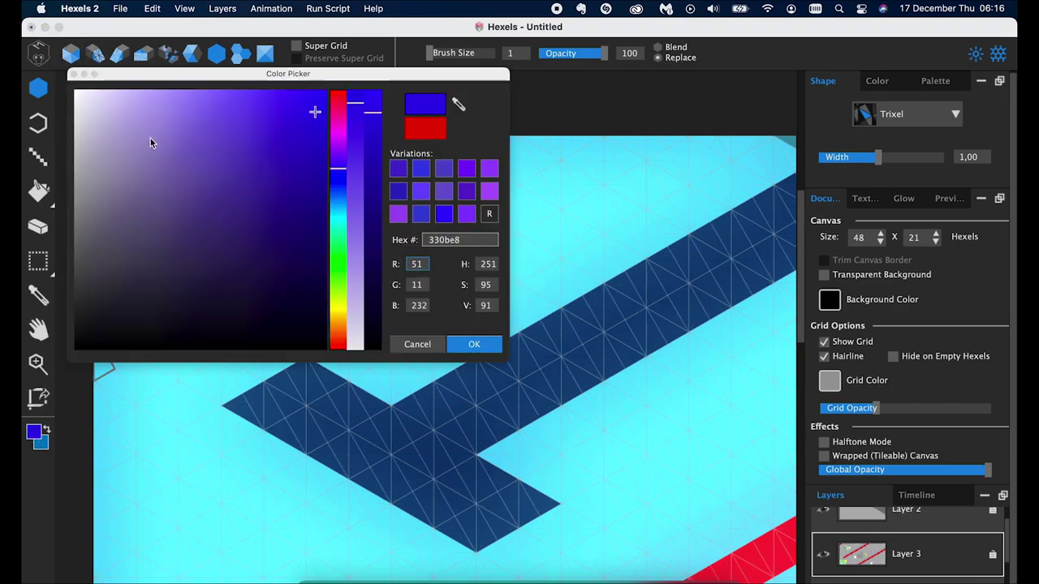
click(76, 91)
key(Return)
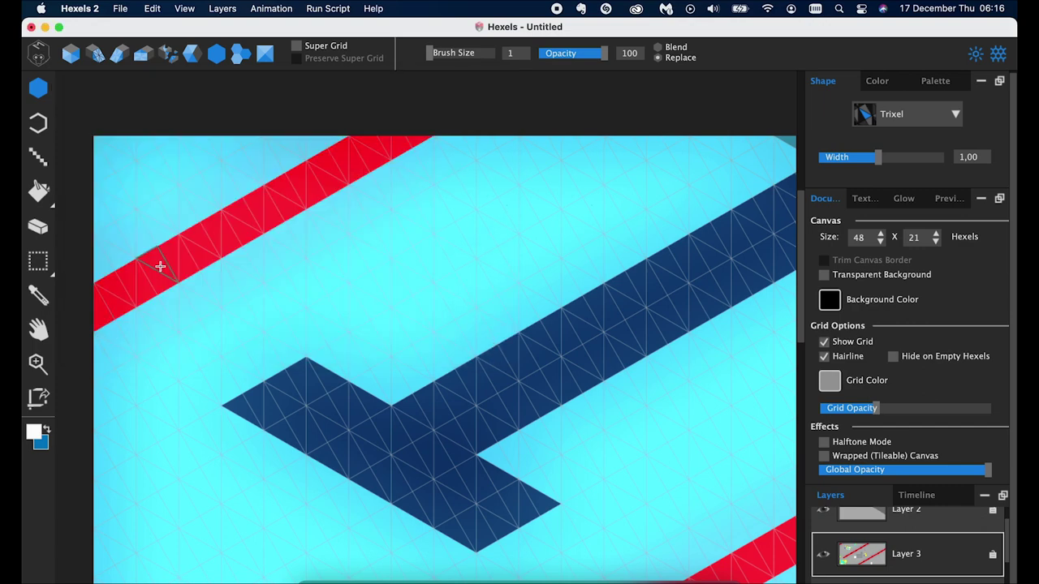
mouse_move(163, 273)
mouse_down()
mouse_move(111, 291)
mouse_move(158, 274)
mouse_up()
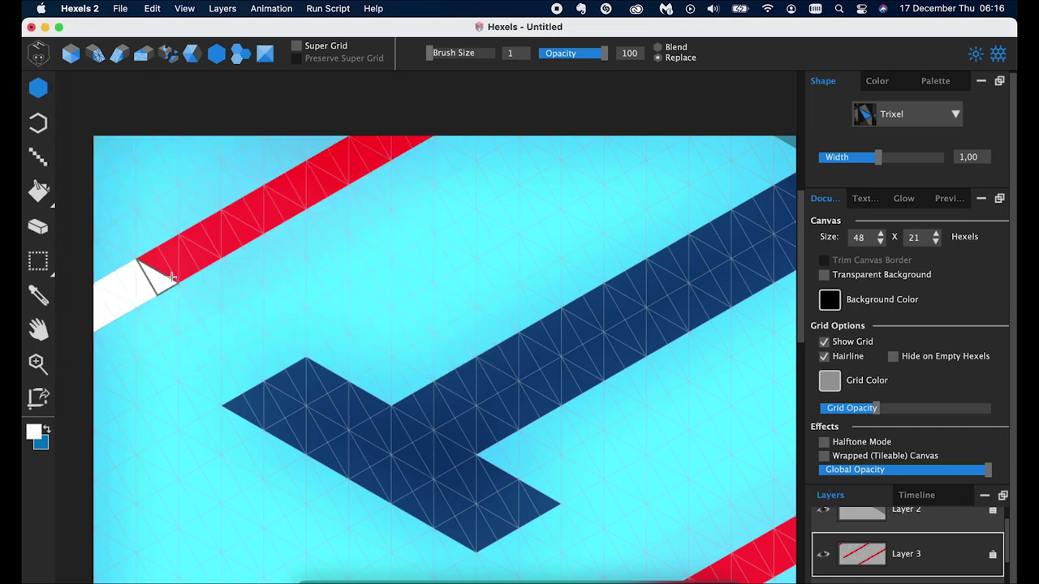
scroll(173, 276, down, 3)
scroll(174, 276, up, 2)
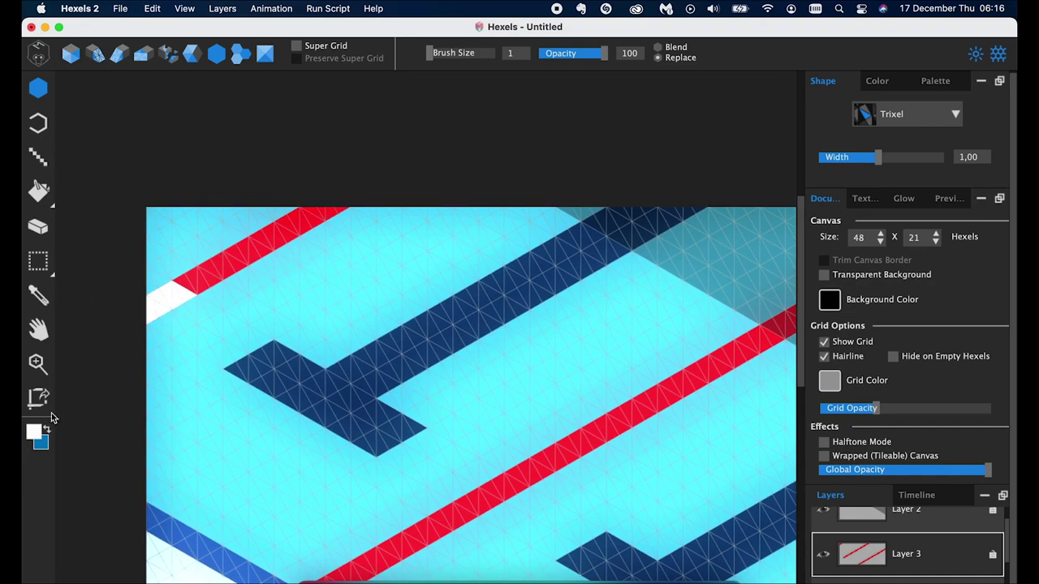
Step: Switch the colour to navy 070747 and paint navy trixels at the stripe's end
click(33, 431)
key(Escape)
click(33, 431)
click(337, 175)
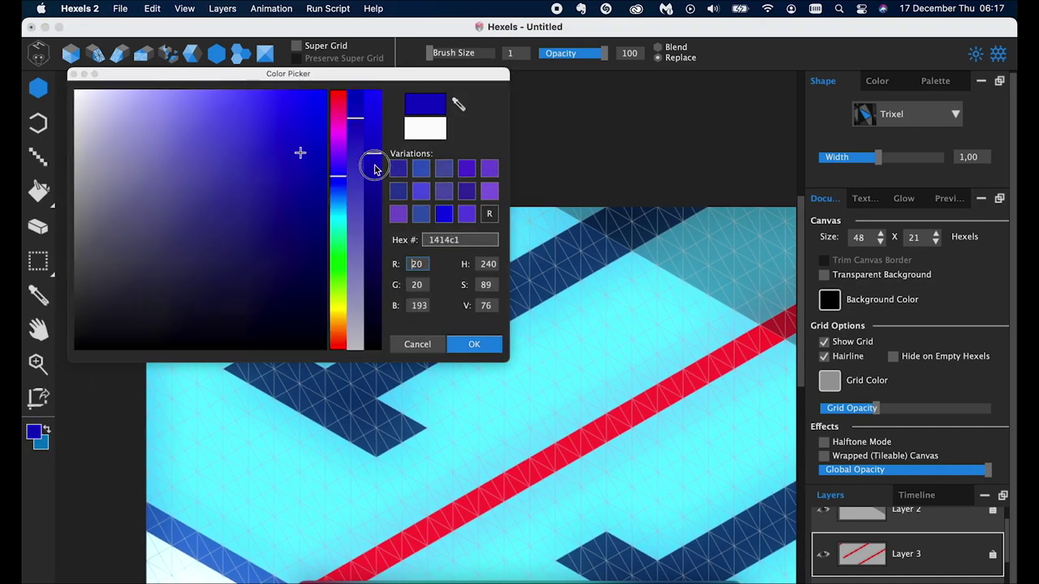
drag(371, 168, 374, 277)
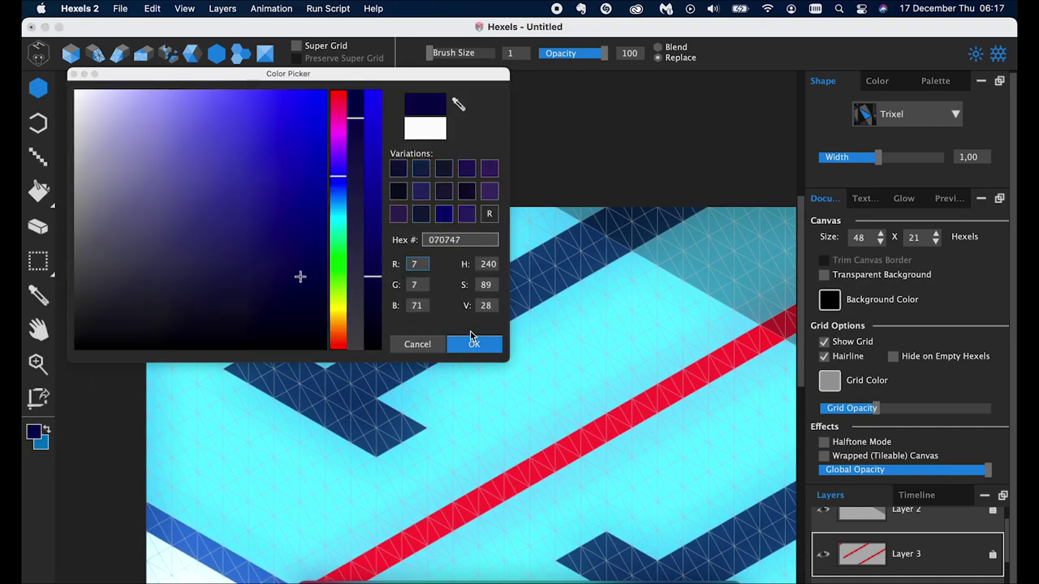
click(471, 341)
click(321, 216)
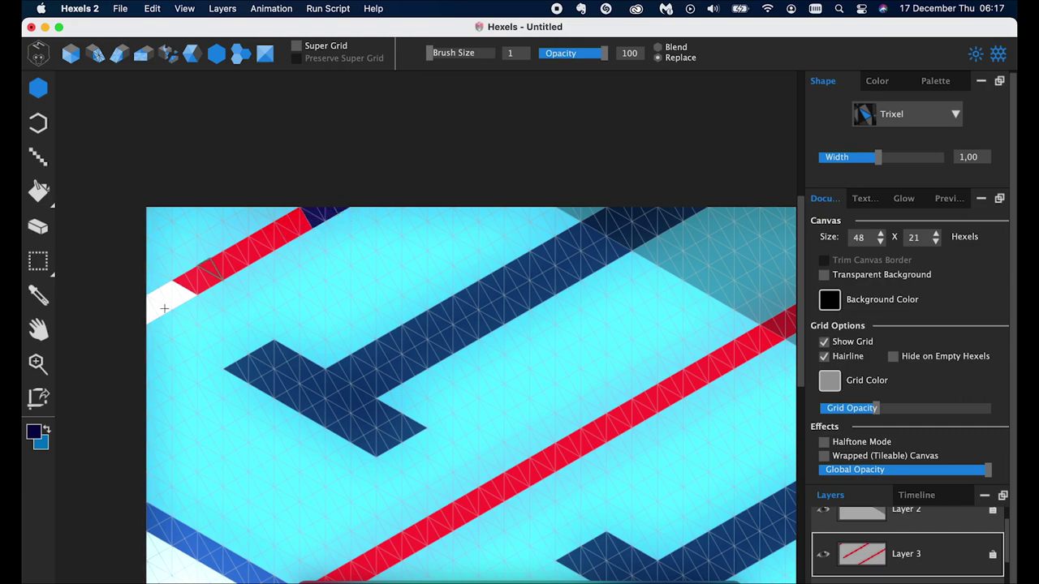
click(298, 219)
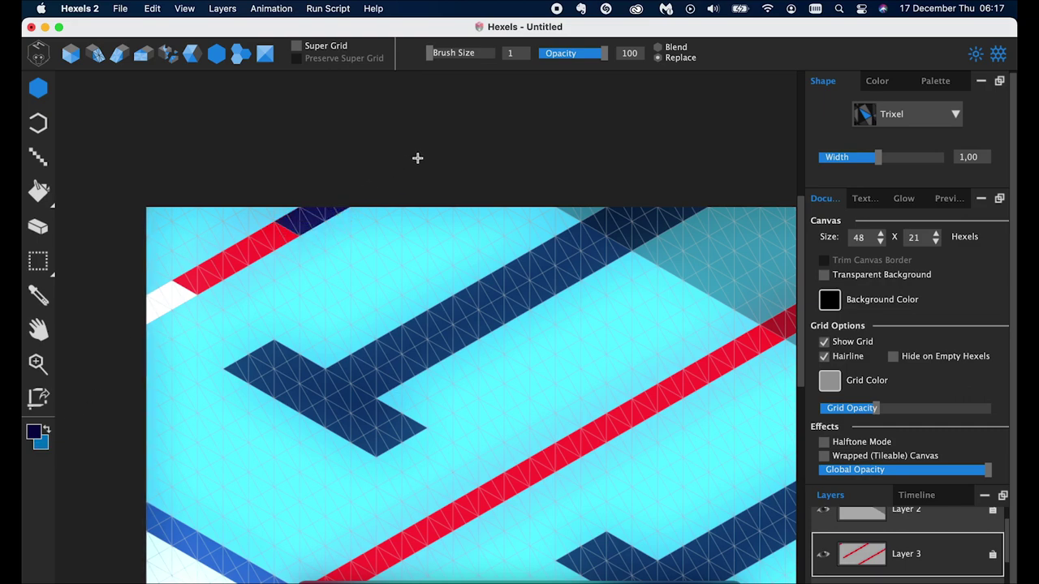
Step: Switch back to white and paint white dashes on the red stripe's end
click(33, 432)
click(355, 92)
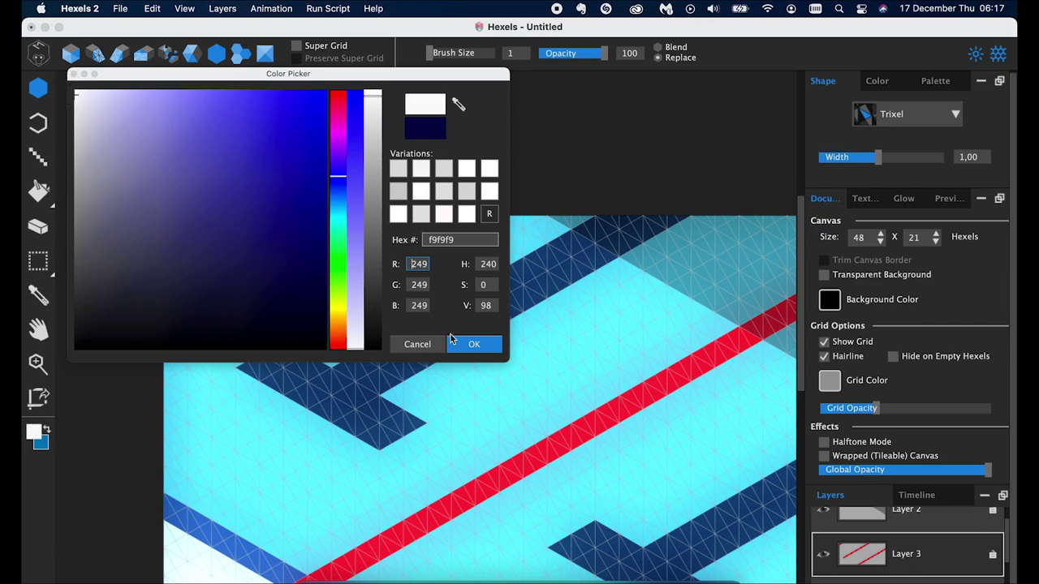
click(474, 344)
drag(299, 236, 320, 230)
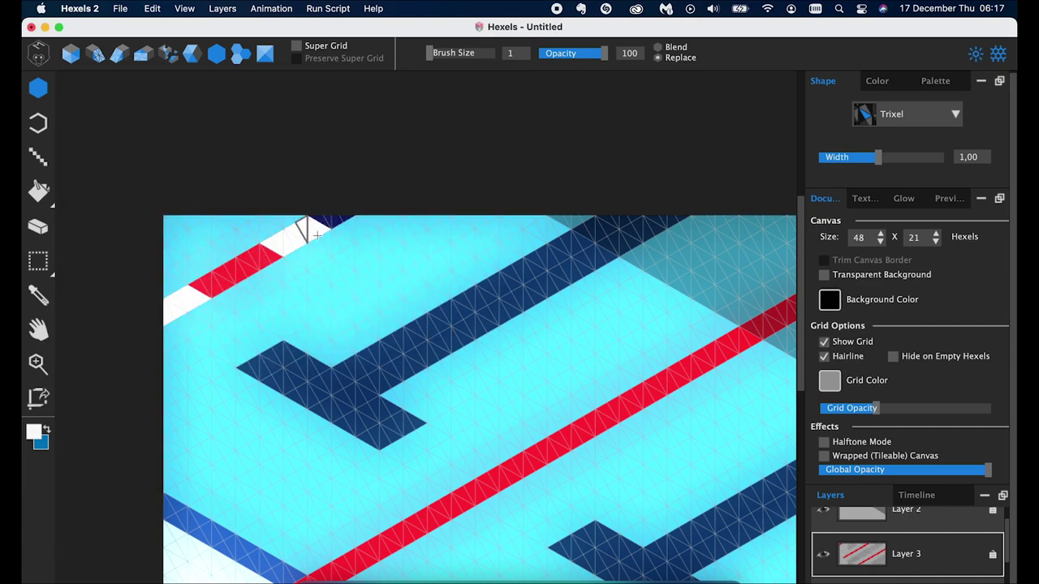
scroll(385, 283, down, 3)
scroll(385, 283, up, 2)
scroll(125, 165, up, 2)
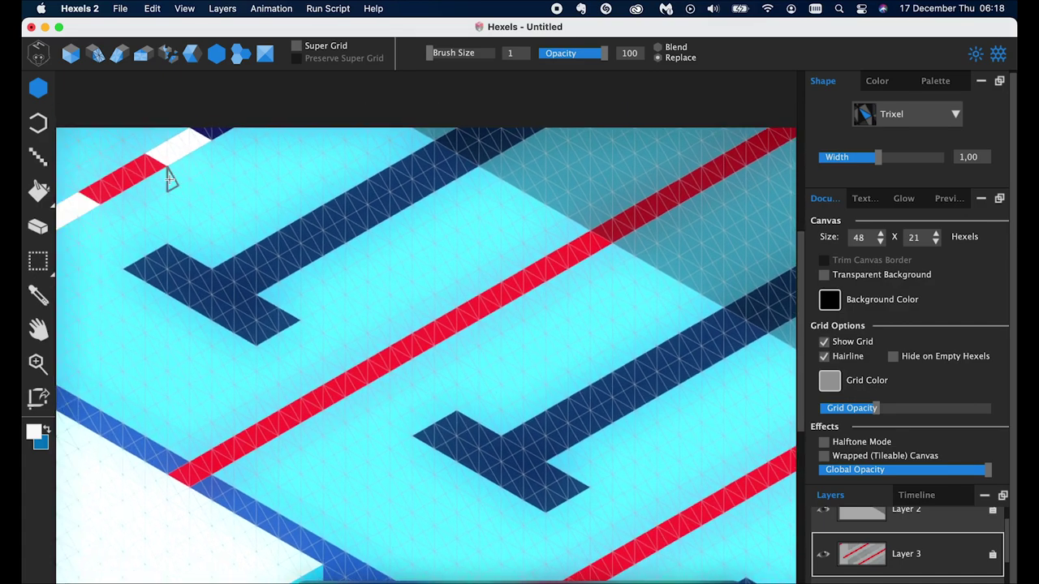
scroll(209, 189, left, 3)
scroll(209, 189, up, 1)
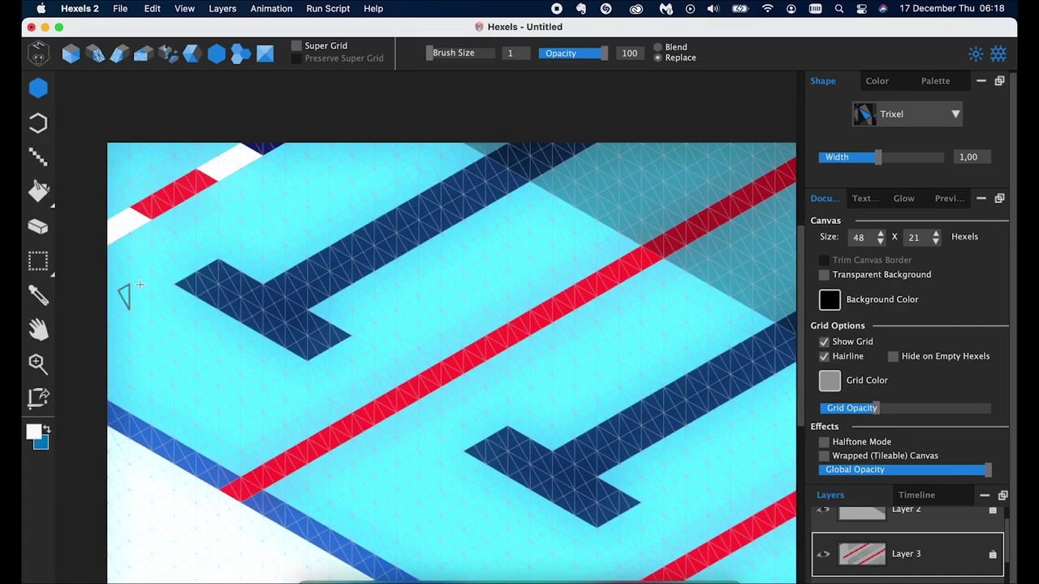
Step: Set the brush colour to black at about 37 opacity
click(33, 432)
drag(248, 196, 404, 358)
click(476, 344)
click(559, 53)
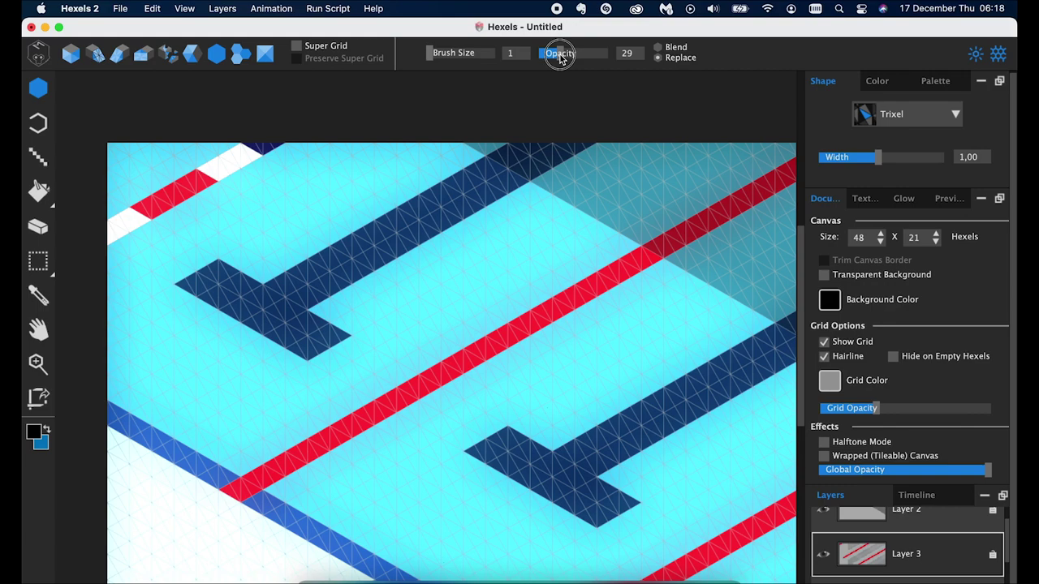
drag(559, 54, 565, 57)
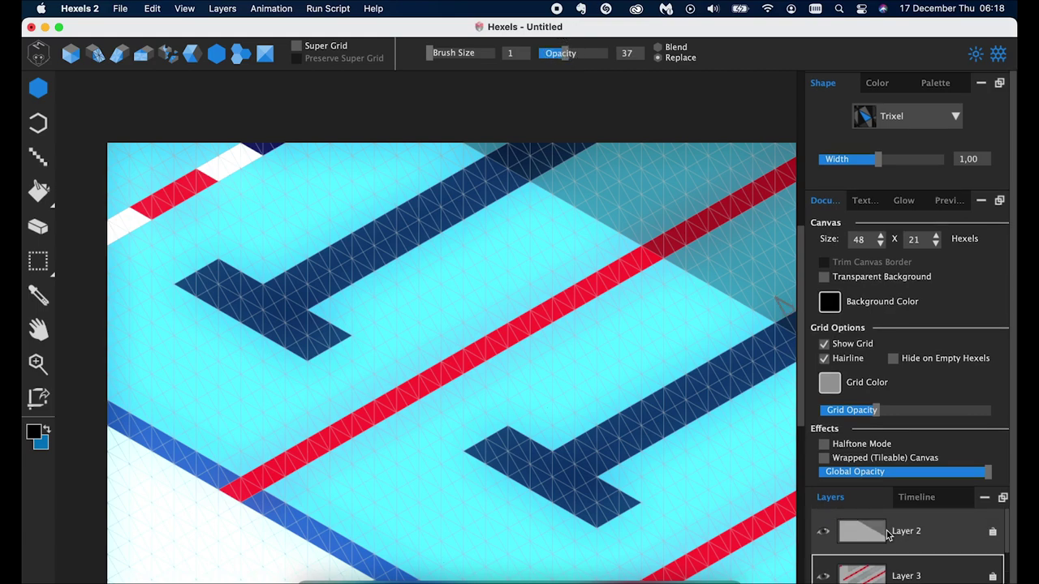
Step: Paint translucent dark shadow strokes near the top-left and below the upper red stripe
mouse_move(109, 262)
mouse_down()
mouse_move(121, 238)
mouse_move(168, 230)
mouse_move(260, 170)
mouse_move(401, 108)
mouse_up()
scroll(414, 130, down, 5)
scroll(341, 344, up, 3)
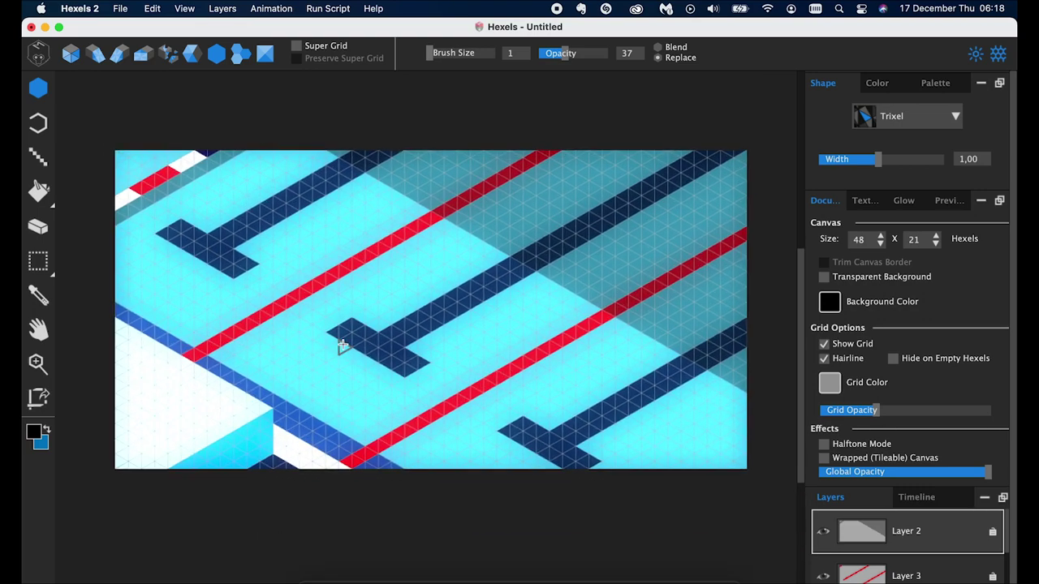
scroll(341, 343, up, 3)
drag(194, 356, 425, 209)
scroll(274, 423, down, 1)
scroll(274, 423, up, 2)
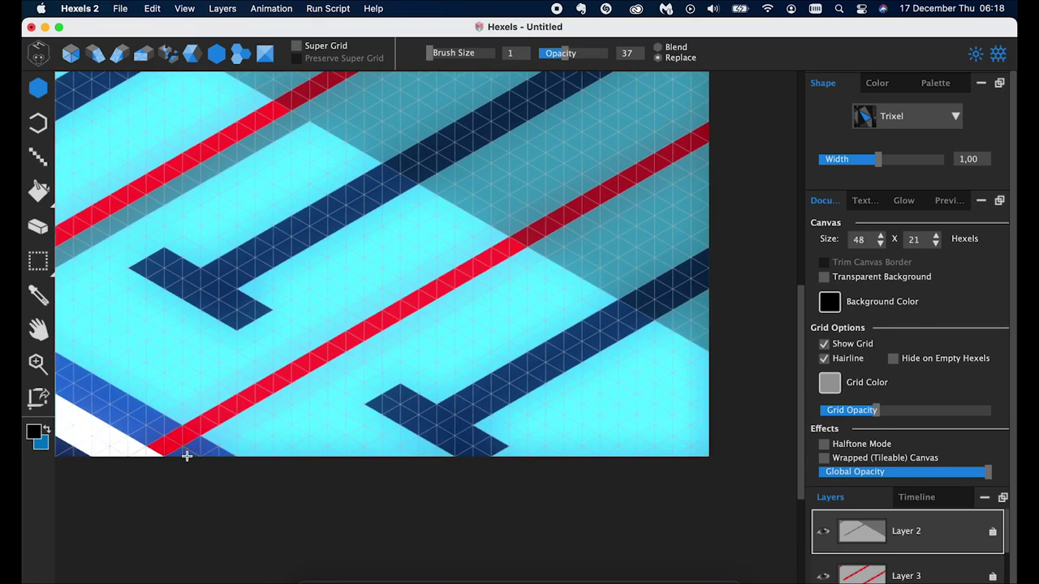
Step: Shade a translucent band along the lower red stripe, then restore opacity to 100
drag(179, 458, 528, 260)
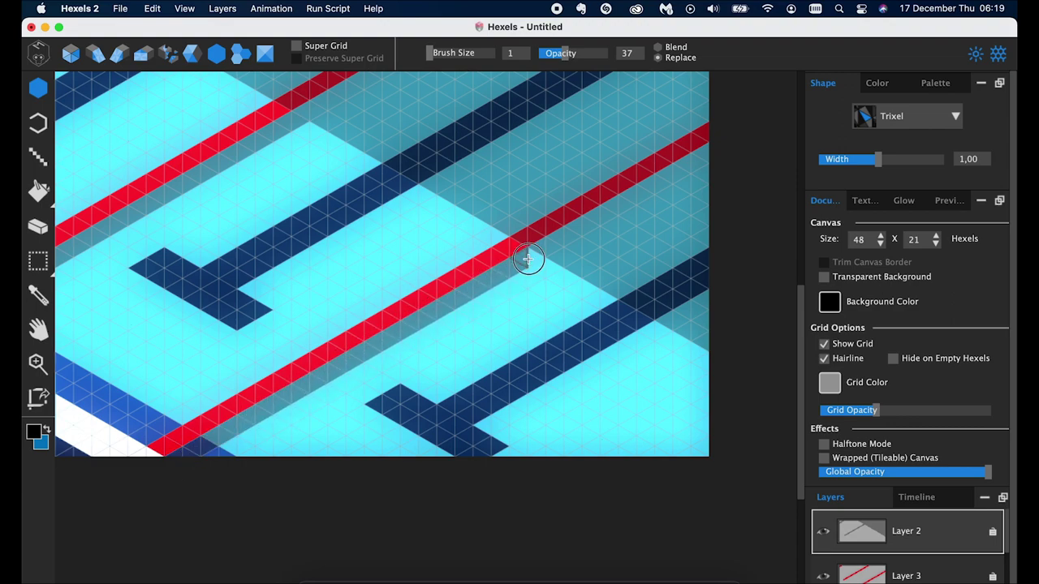
scroll(395, 323, down, 1)
scroll(395, 323, down, 1)
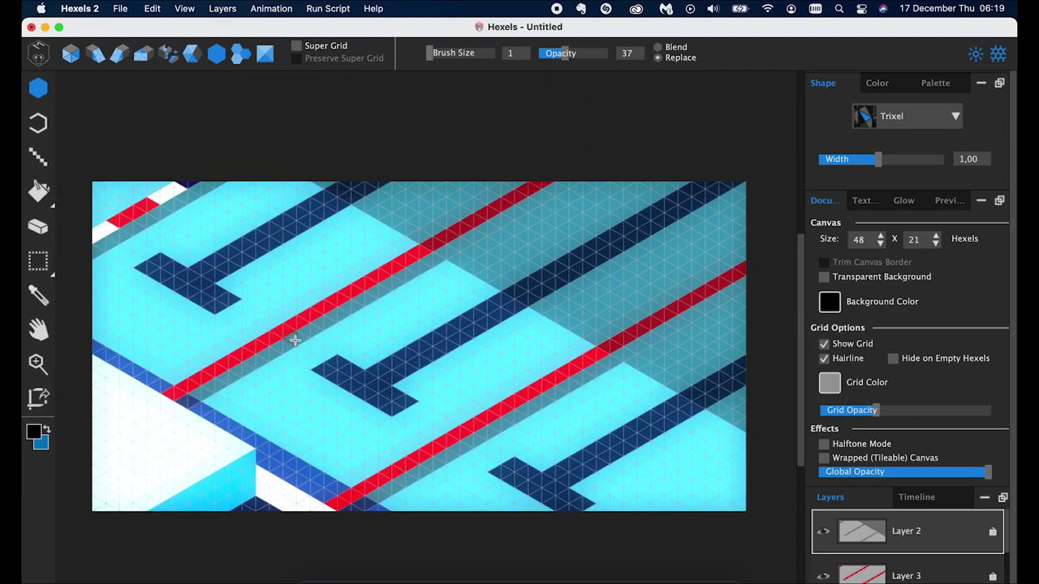
scroll(295, 341, up, 1)
scroll(296, 345, up, 1)
scroll(243, 332, up, 1)
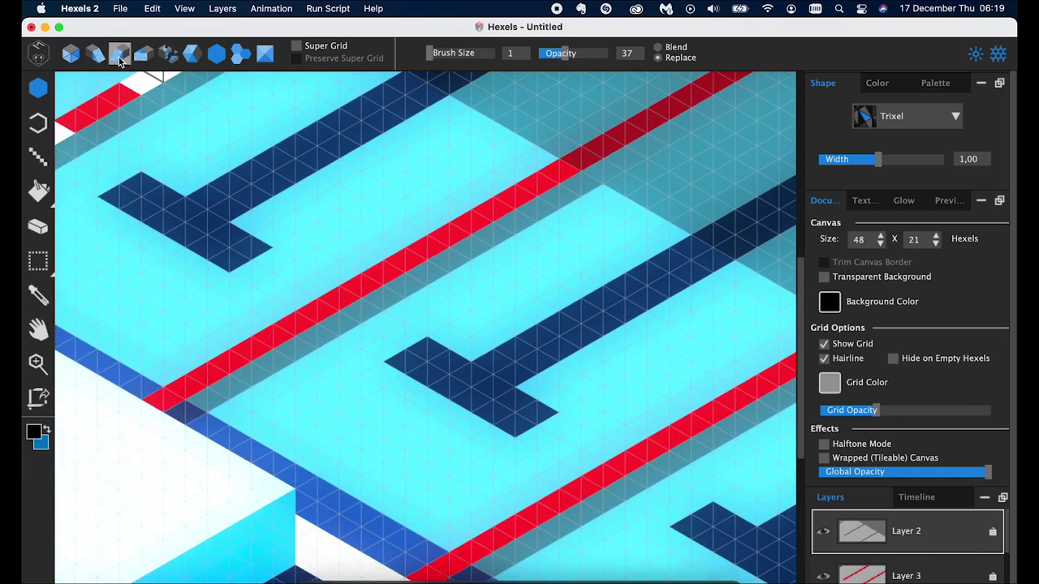
scroll(174, 313, up, 1)
scroll(184, 337, up, 1)
scroll(185, 337, down, 1)
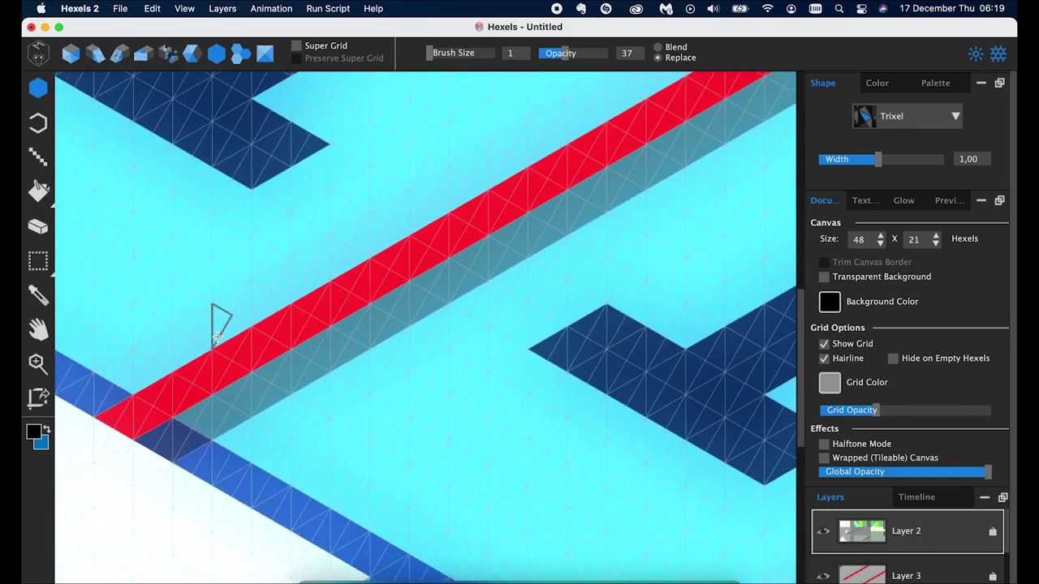
scroll(220, 320, down, 1)
drag(568, 54, 608, 54)
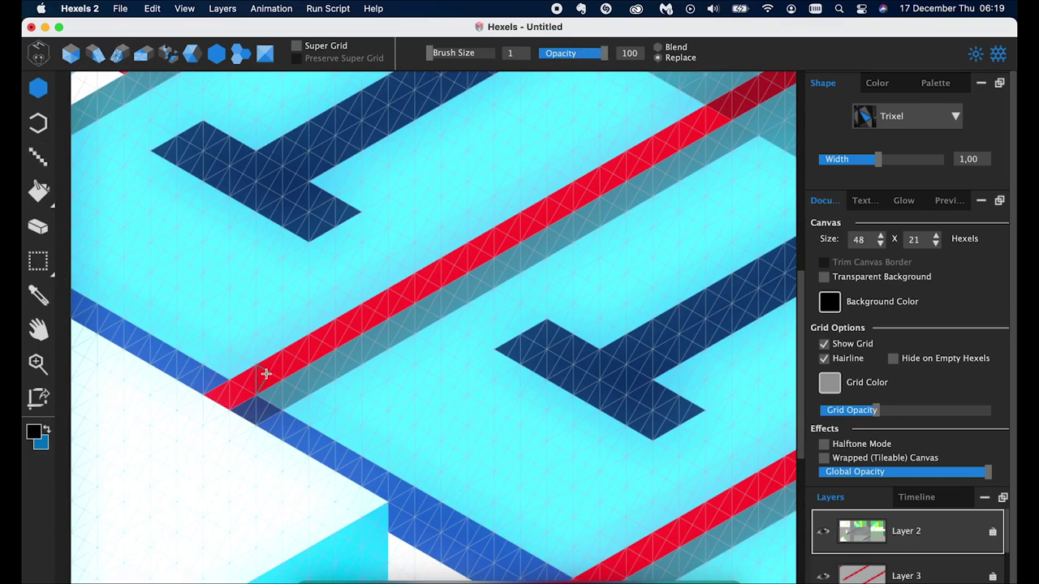
Step: Try black triangles along the red stripe, then undo them
click(238, 392)
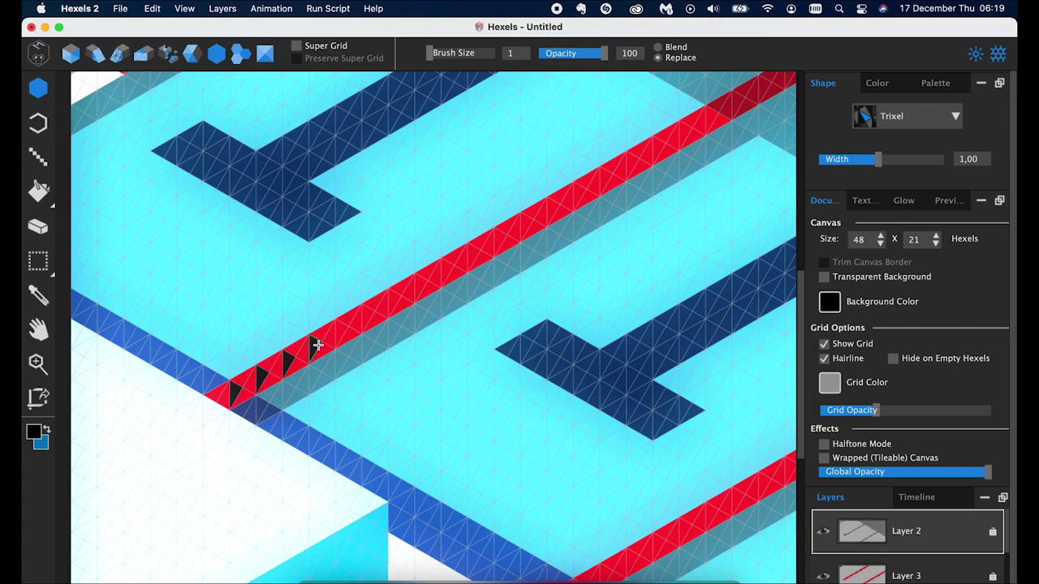
scroll(391, 309, down, 2)
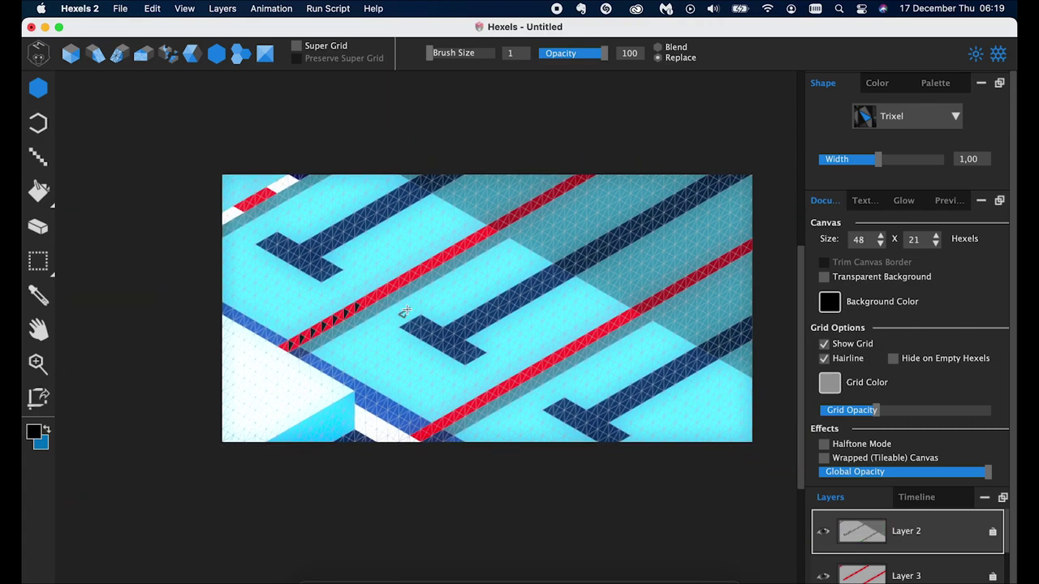
scroll(404, 311, up, 3)
key(super+z)
scroll(355, 174, up, 1)
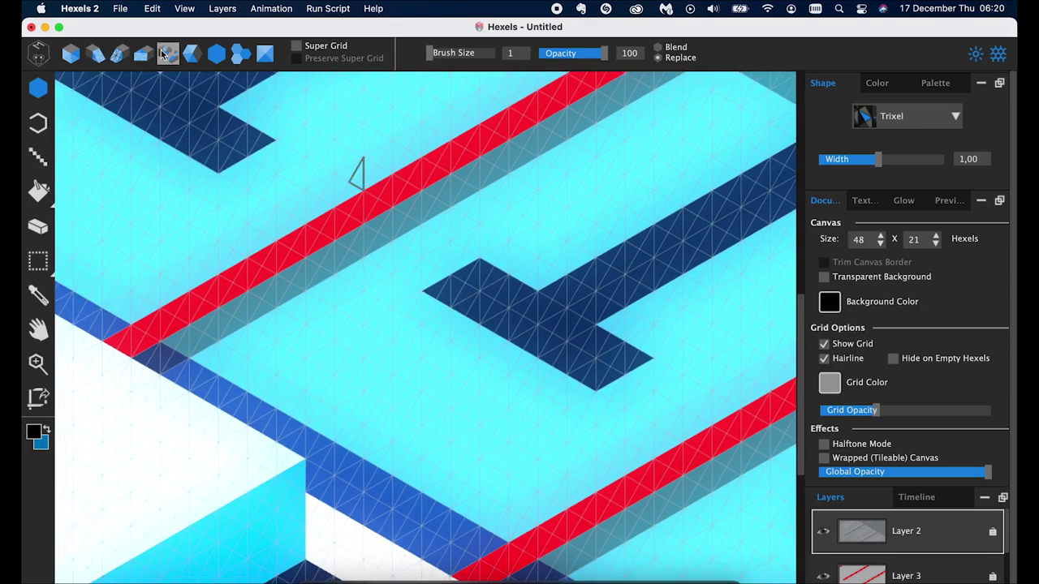
scroll(197, 292, up, 1)
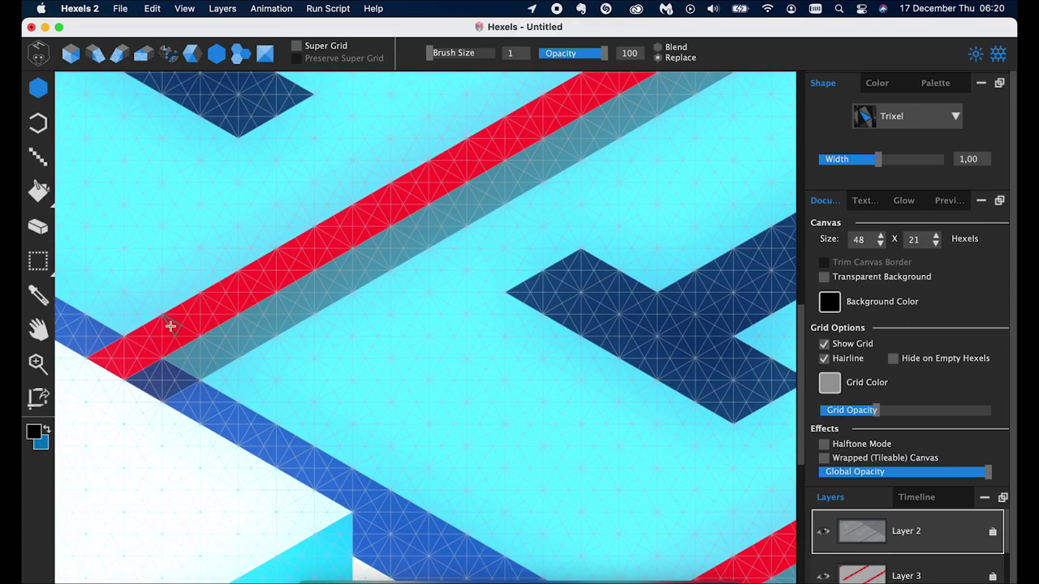
scroll(171, 326, up, 1)
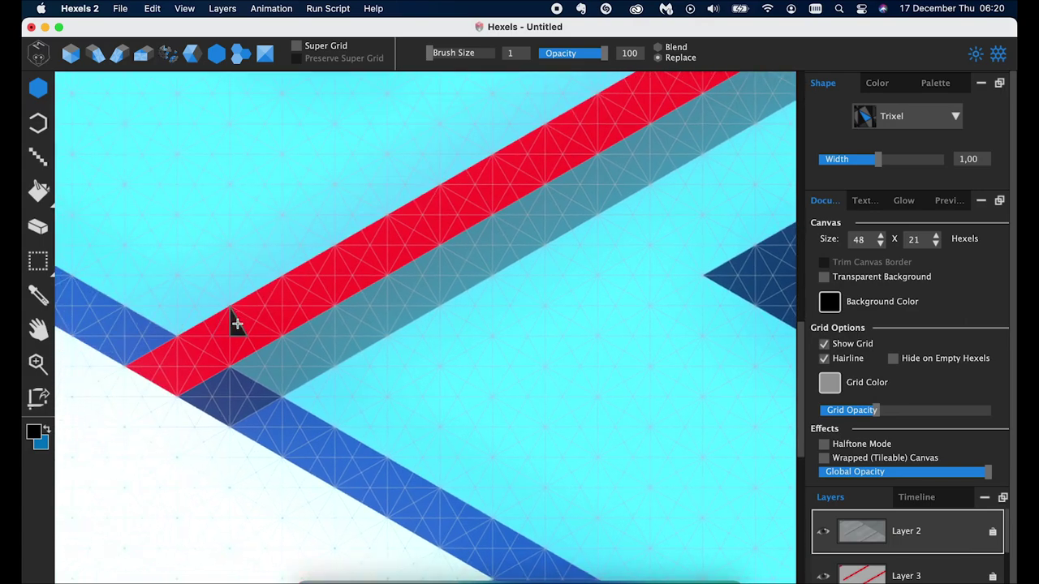
click(236, 323)
scroll(279, 301, down, 5)
scroll(278, 298, up, 5)
key(super+z)
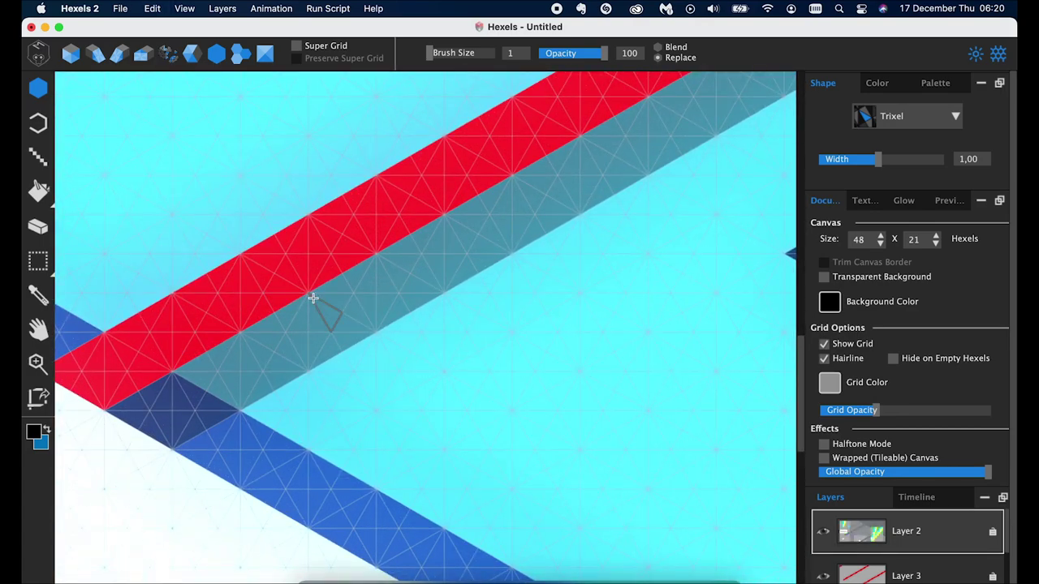
click(205, 320)
scroll(276, 360, down, 5)
scroll(281, 318, up, 5)
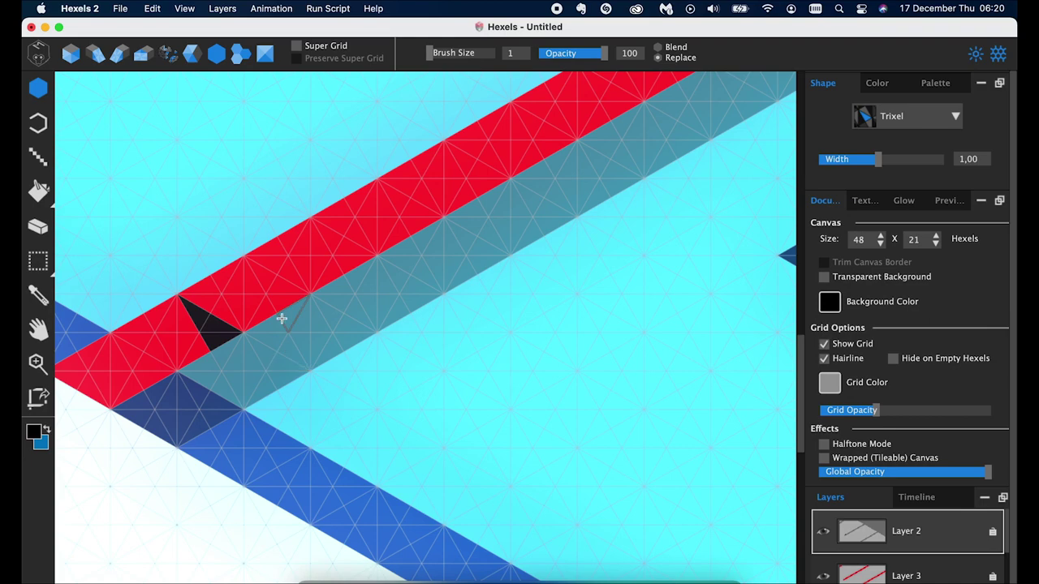
click(272, 282)
click(336, 246)
scroll(377, 262, down, 5)
scroll(377, 261, up, 5)
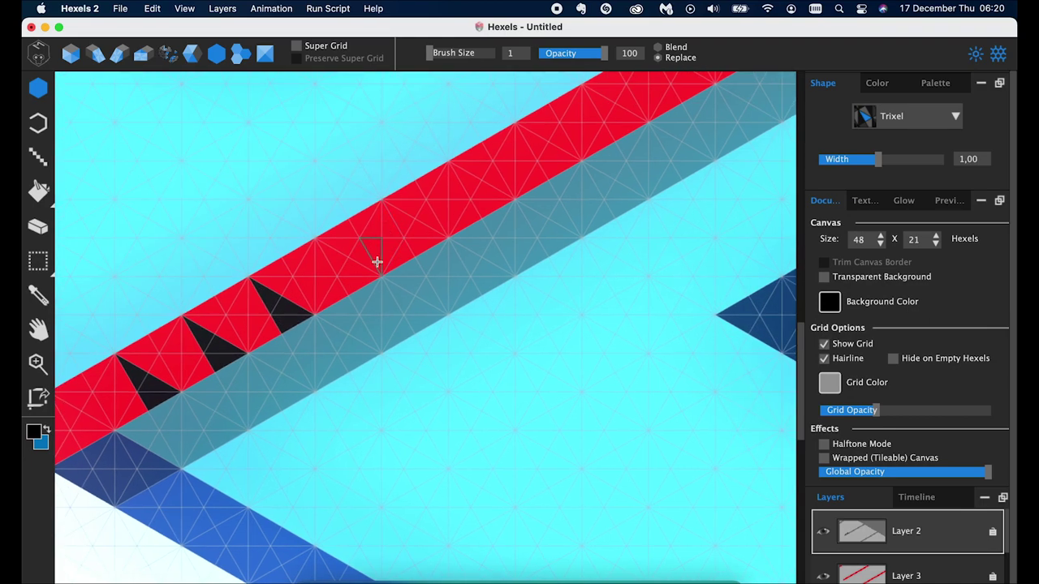
key(super+z)
key(super+z)
key(super+z)
key(super+z)
Step: Set the paint colour to a dark navy blue
click(35, 437)
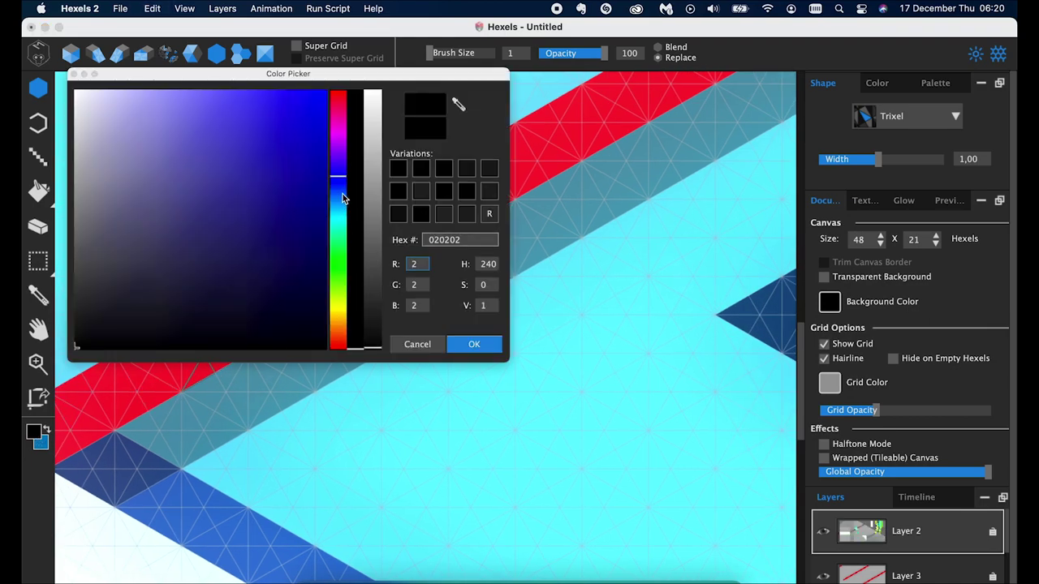
click(360, 279)
click(313, 193)
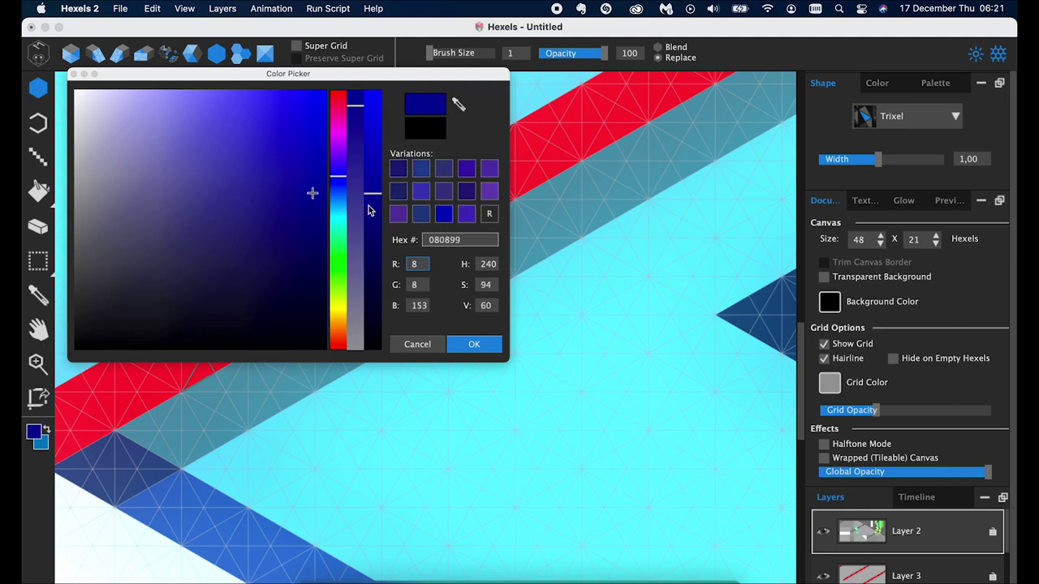
click(373, 209)
click(358, 177)
drag(376, 228, 373, 243)
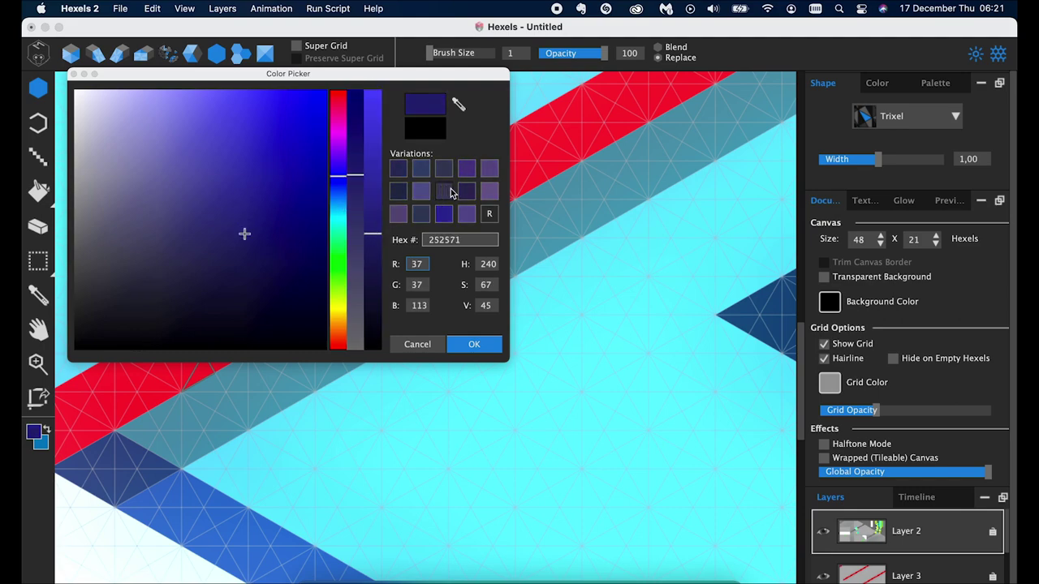
click(339, 185)
click(358, 210)
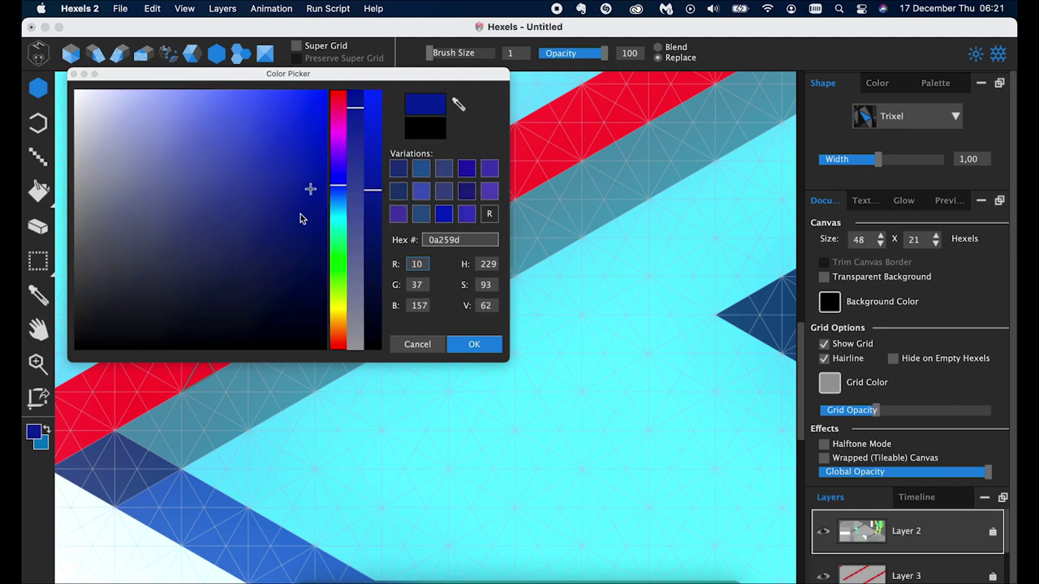
click(355, 135)
click(370, 233)
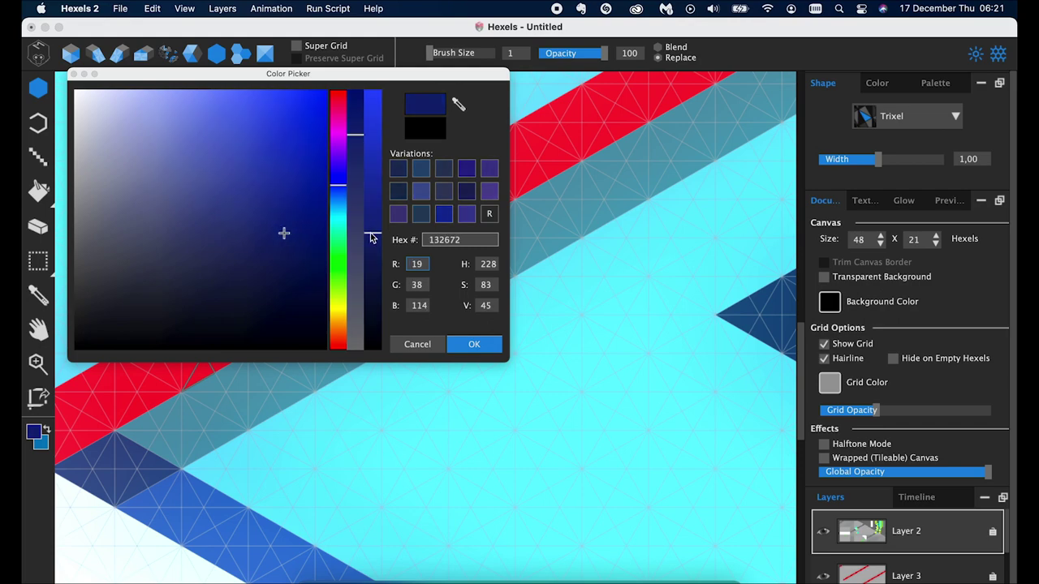
click(469, 345)
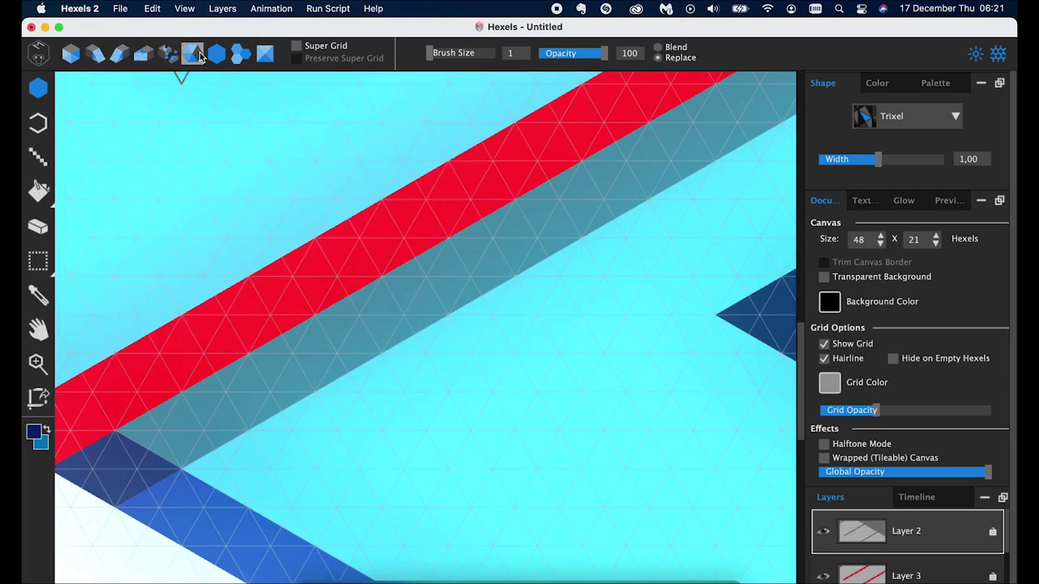
Step: Return to single-triangle painting and add navy triangles along the lower red stripe
click(296, 47)
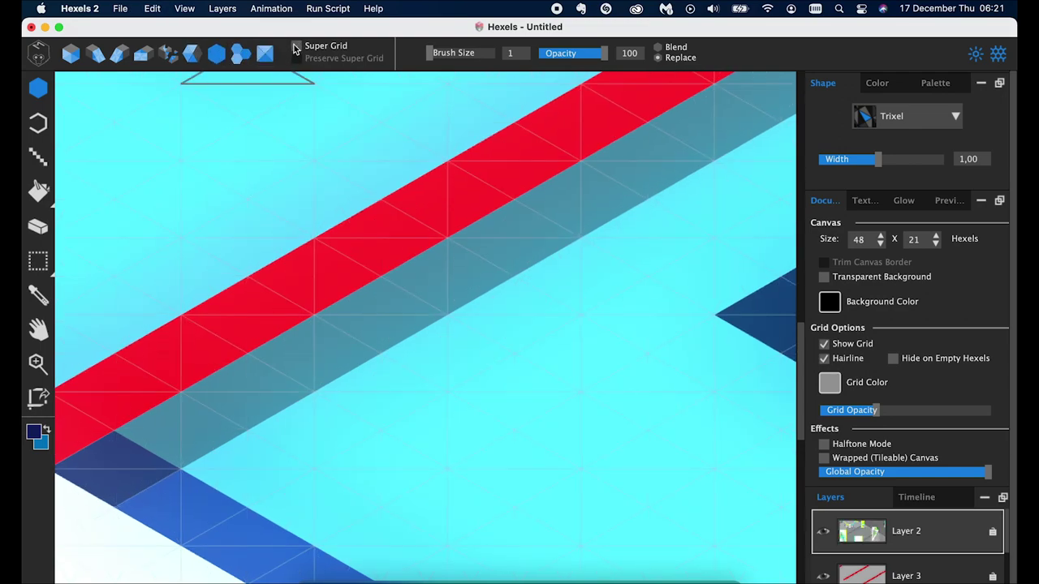
click(216, 53)
click(168, 53)
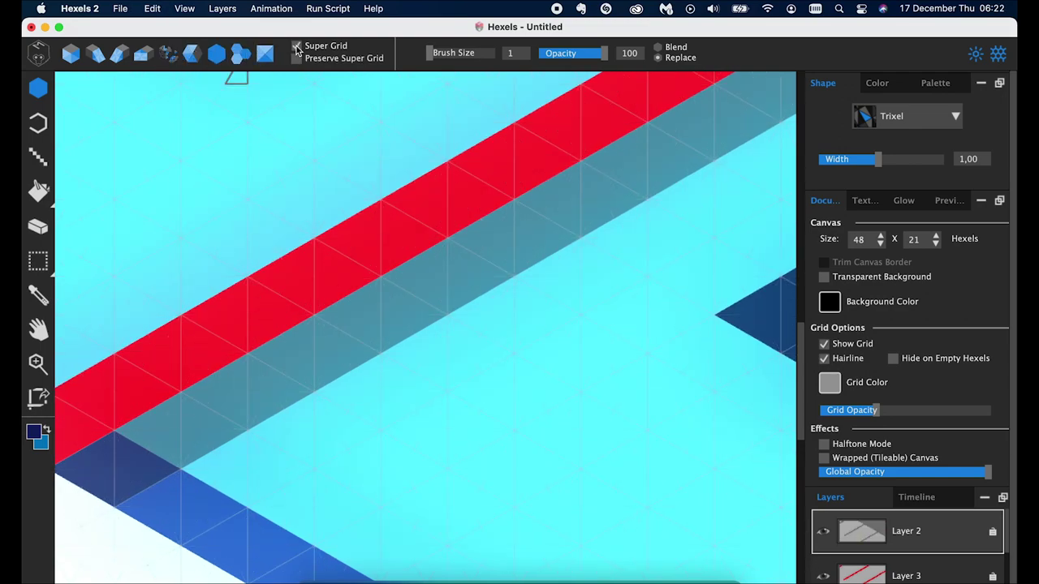
click(205, 345)
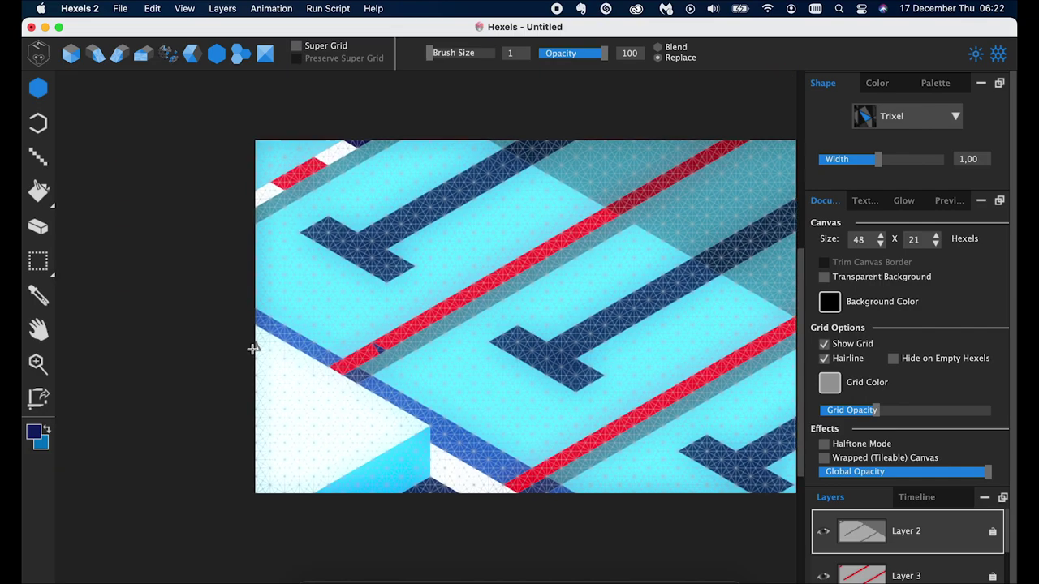
scroll(244, 341, down, 3)
scroll(250, 303, up, 3)
scroll(250, 302, up, 2)
click(232, 300)
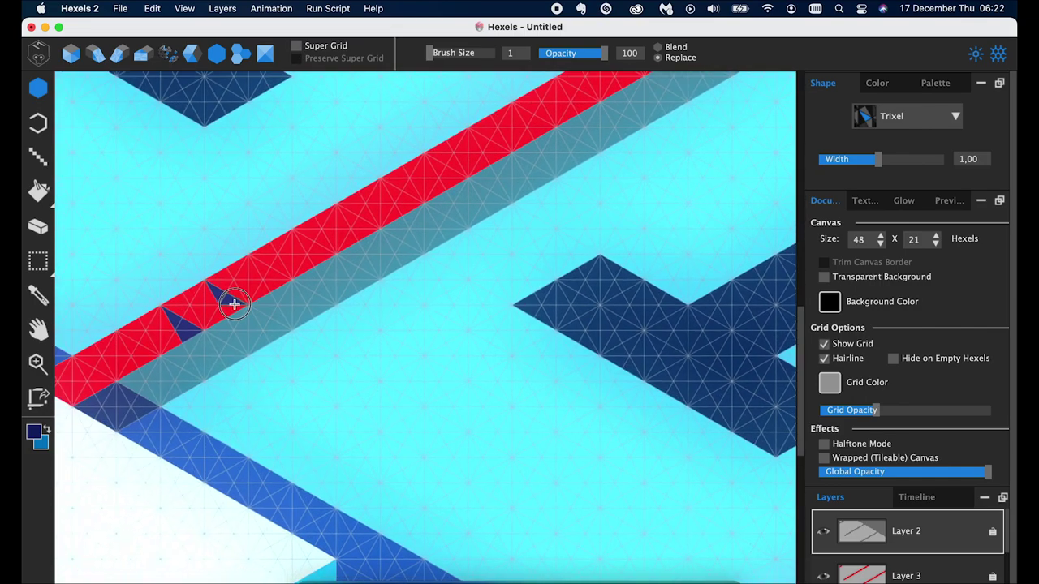
click(138, 350)
scroll(138, 353, left, 2)
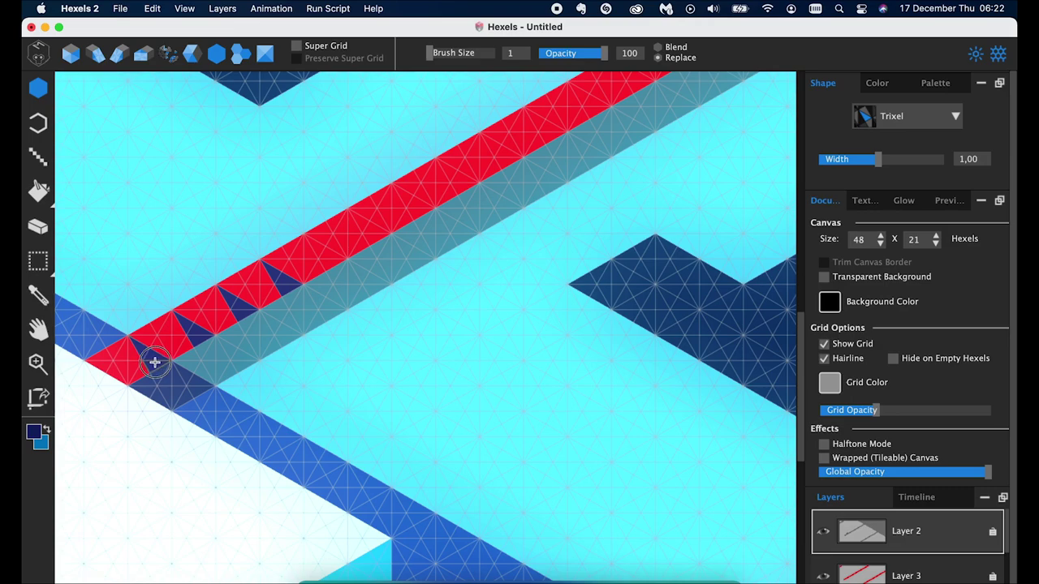
click(153, 359)
Step: Add more navy triangles and triangle pairs further up the stripe
scroll(97, 365, left, 2)
scroll(94, 361, up, 2)
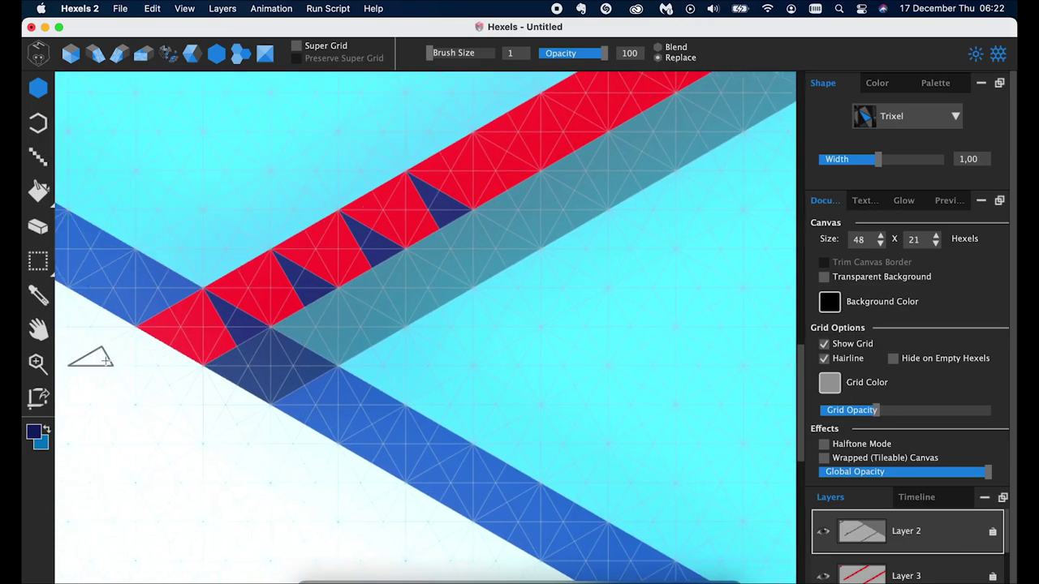
scroll(151, 355, down, 3)
click(360, 290)
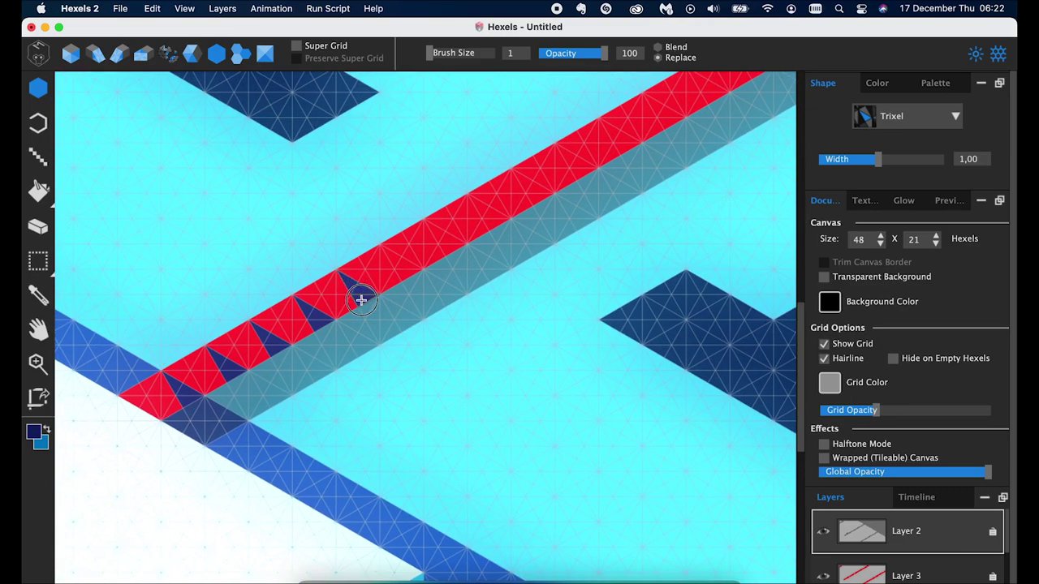
scroll(317, 283, up, 2)
scroll(323, 280, up, 2)
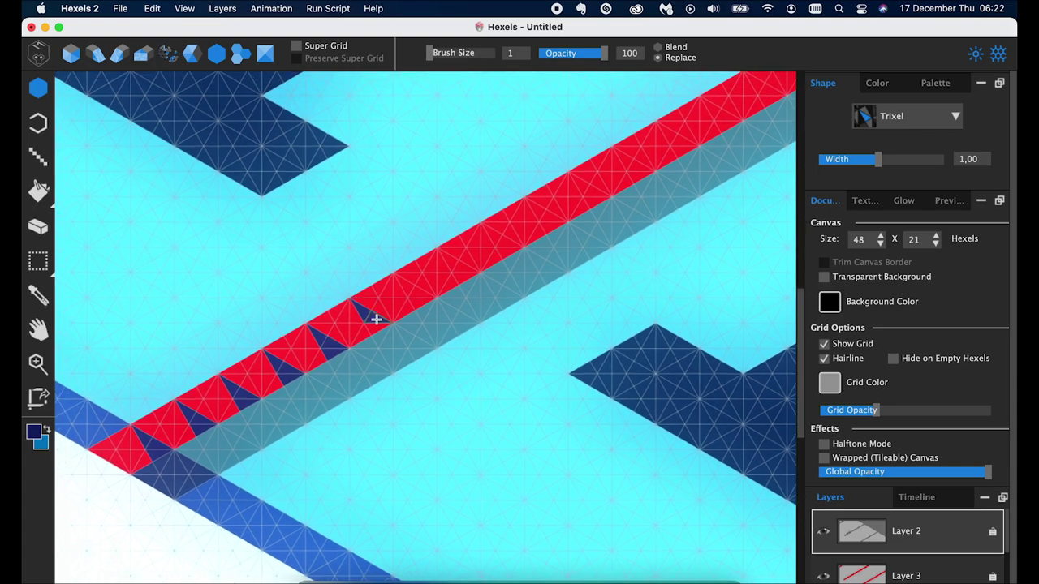
scroll(371, 323, down, 3)
scroll(333, 325, up, 3)
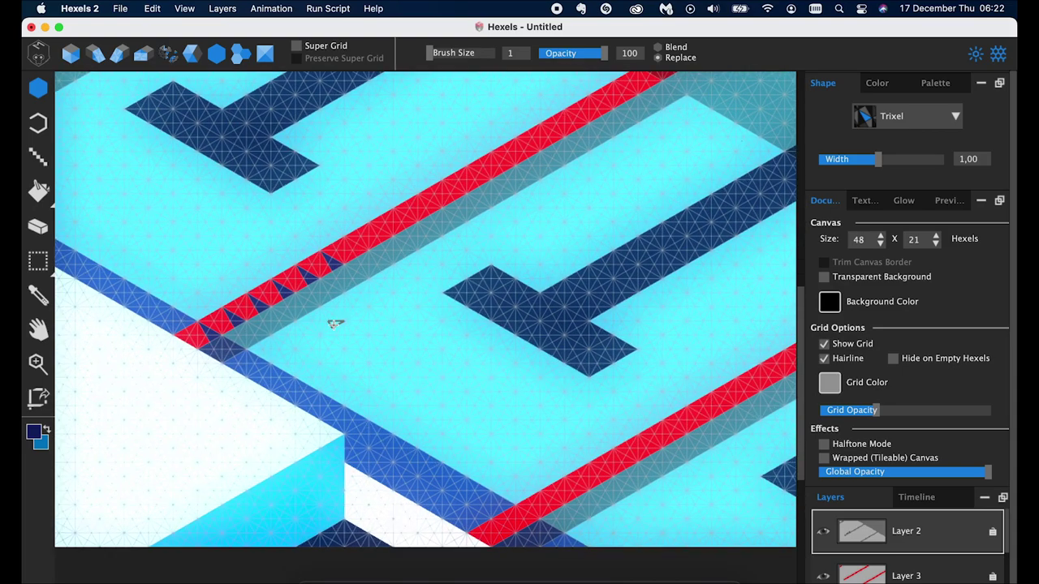
scroll(118, 246, up, 2)
scroll(260, 225, up, 2)
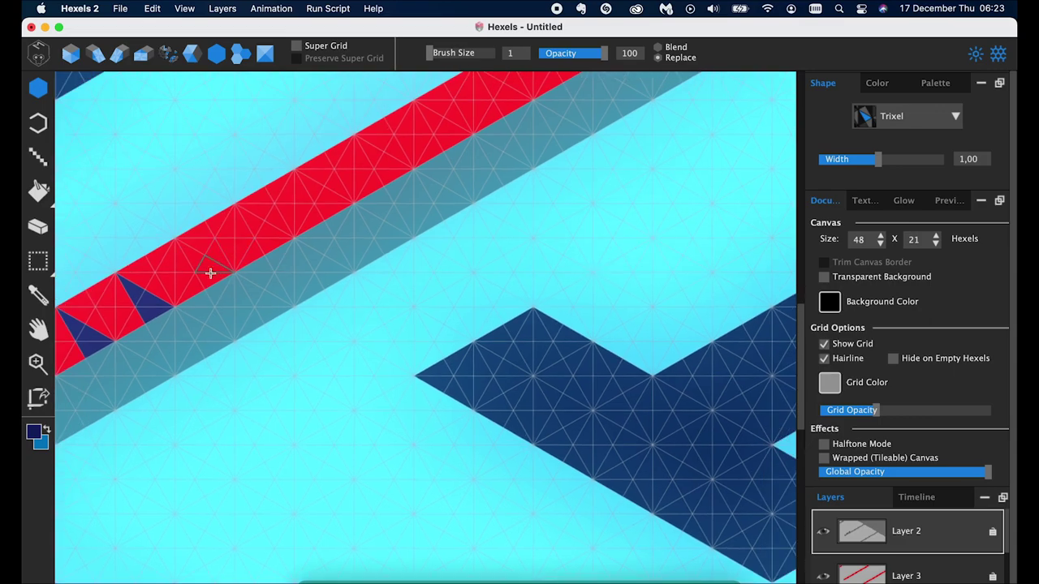
click(208, 274)
click(254, 225)
Step: Paint runs of navy triangles along the lower red stripe's edge into a sawtooth
scroll(325, 276, down, 3)
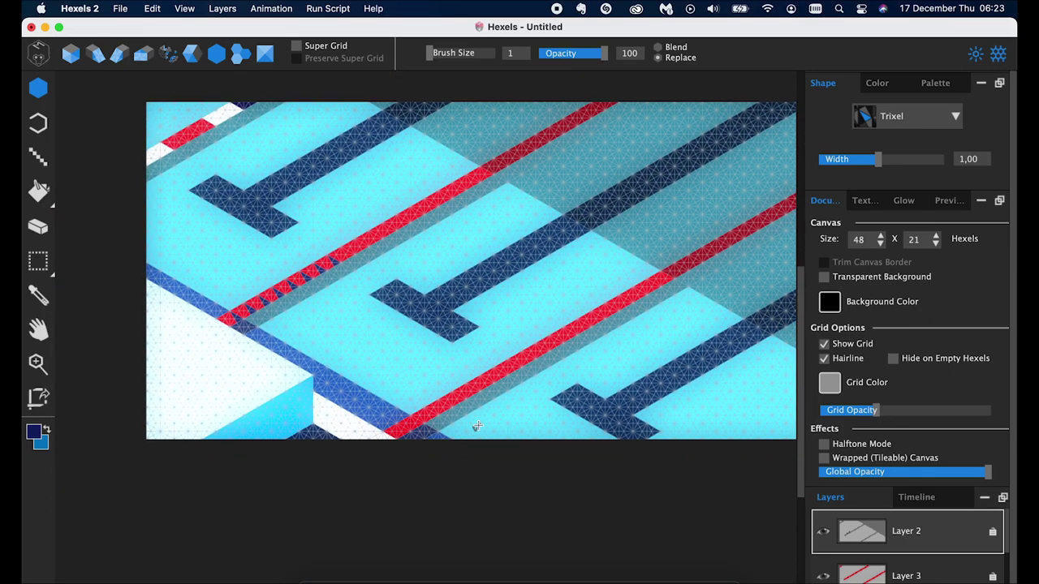
scroll(457, 421, up, 2)
scroll(458, 427, up, 1)
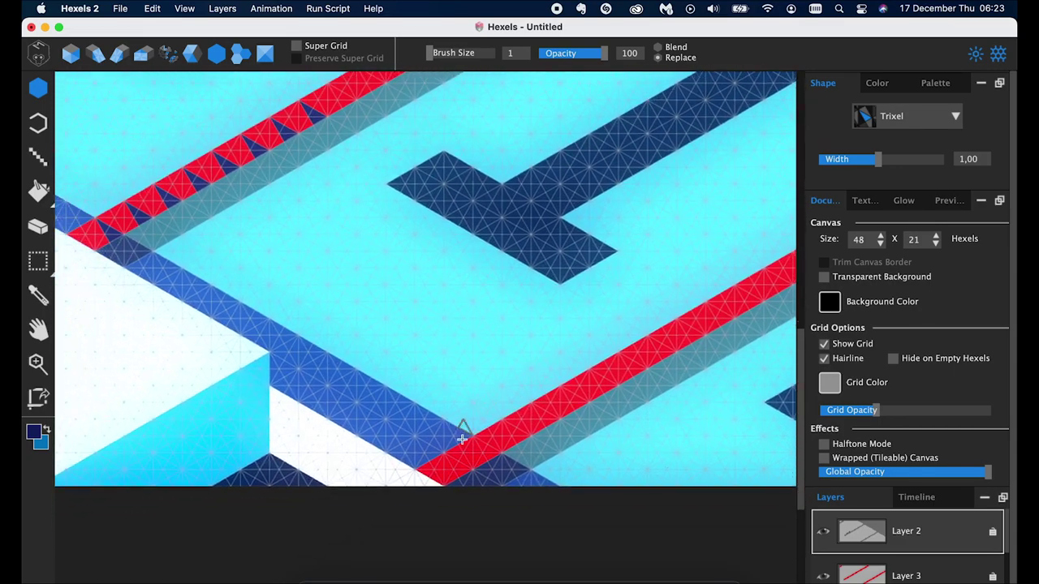
scroll(512, 472, up, 1)
scroll(511, 472, up, 1)
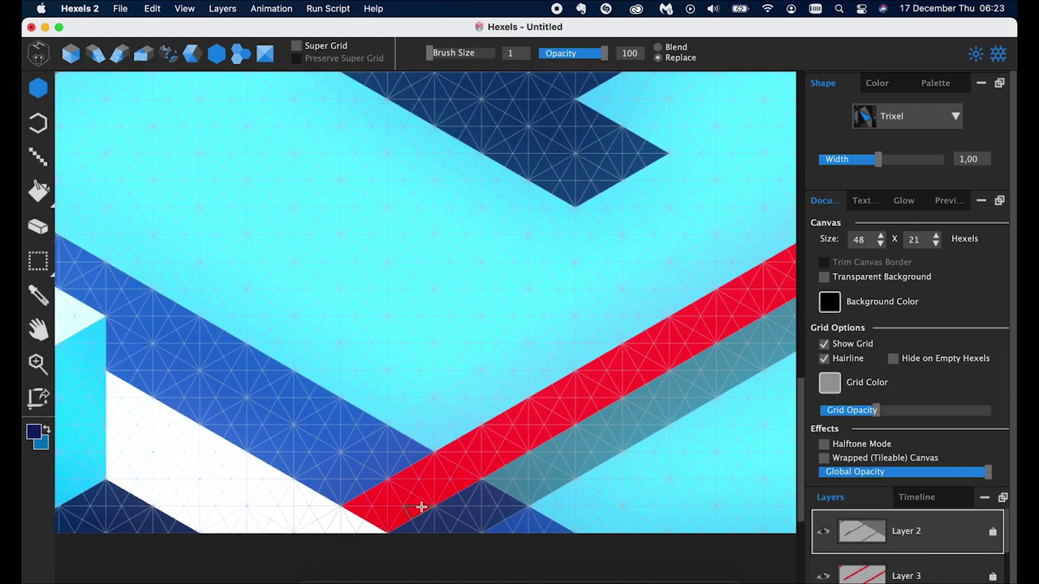
scroll(395, 492, up, 1)
mouse_move(397, 471)
mouse_down()
mouse_move(424, 444)
mouse_move(471, 441)
mouse_move(483, 429)
mouse_up()
scroll(396, 235, down, 3)
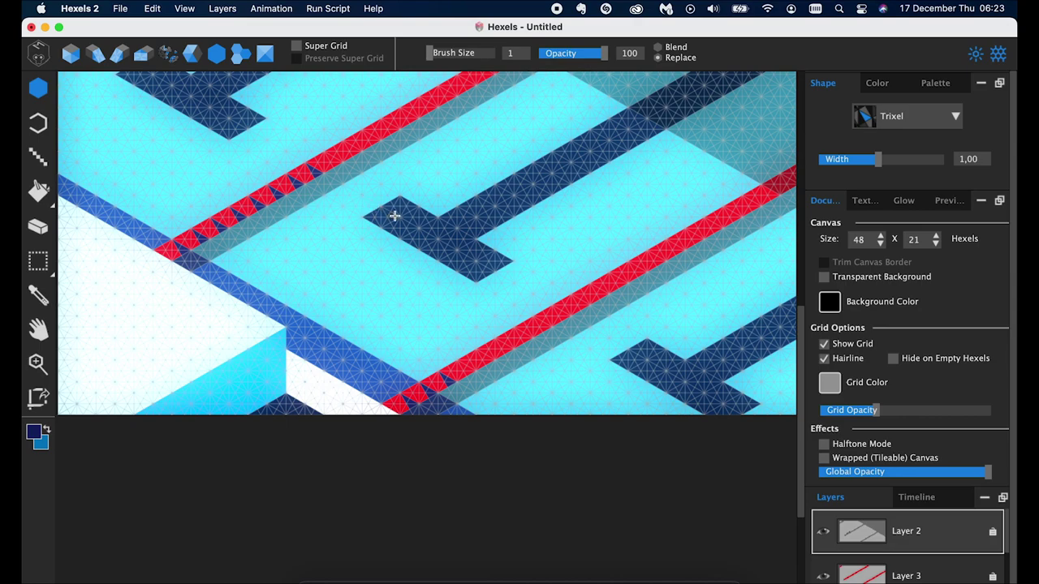
scroll(561, 316, up, 2)
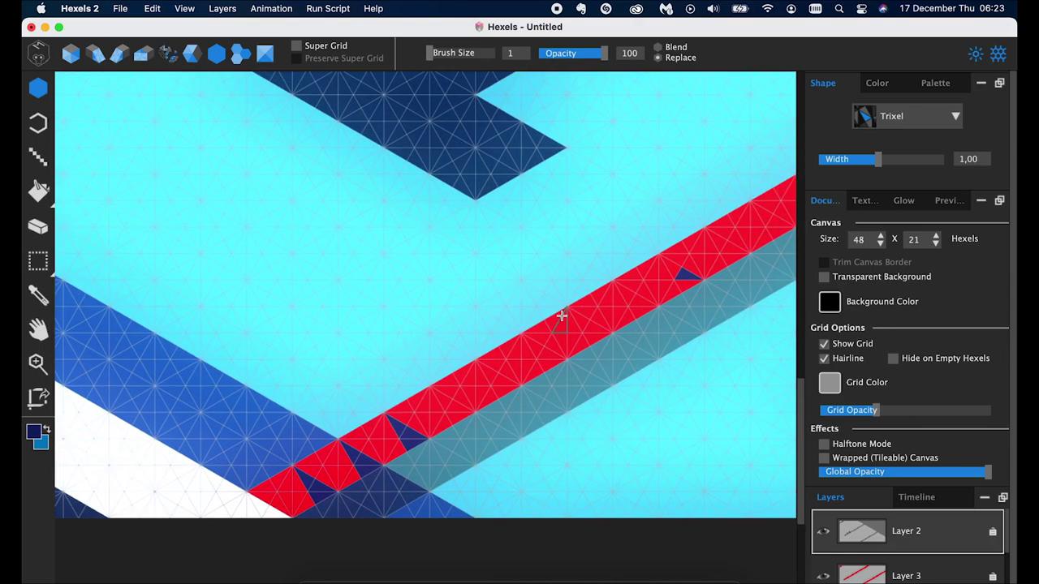
mouse_move(638, 303)
mouse_down()
mouse_move(625, 293)
mouse_move(585, 319)
mouse_up()
click(549, 360)
scroll(503, 390, down, 1)
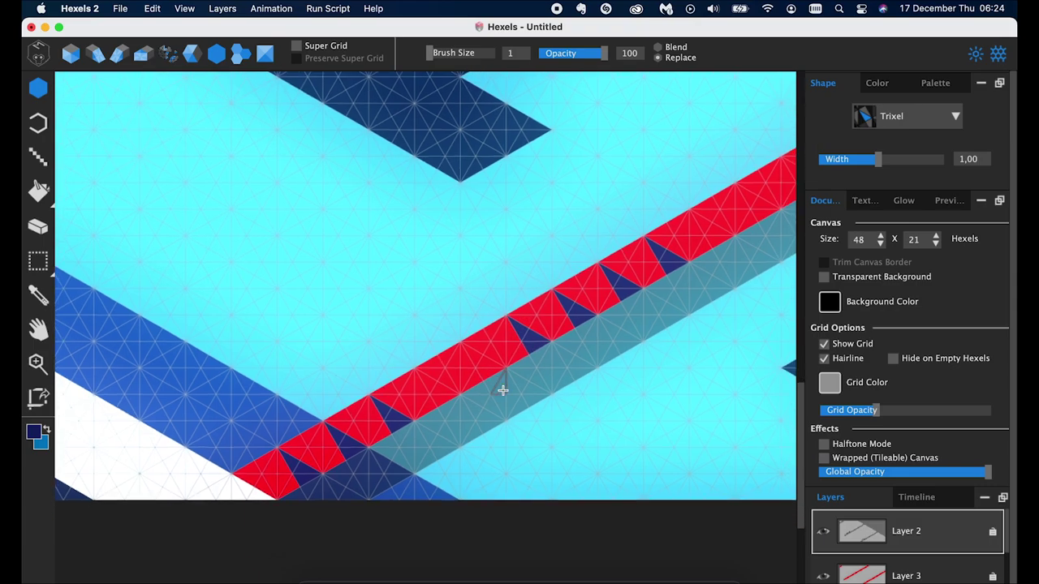
scroll(473, 364, down, 1)
click(458, 345)
drag(456, 341, 414, 364)
scroll(406, 364, down, 2)
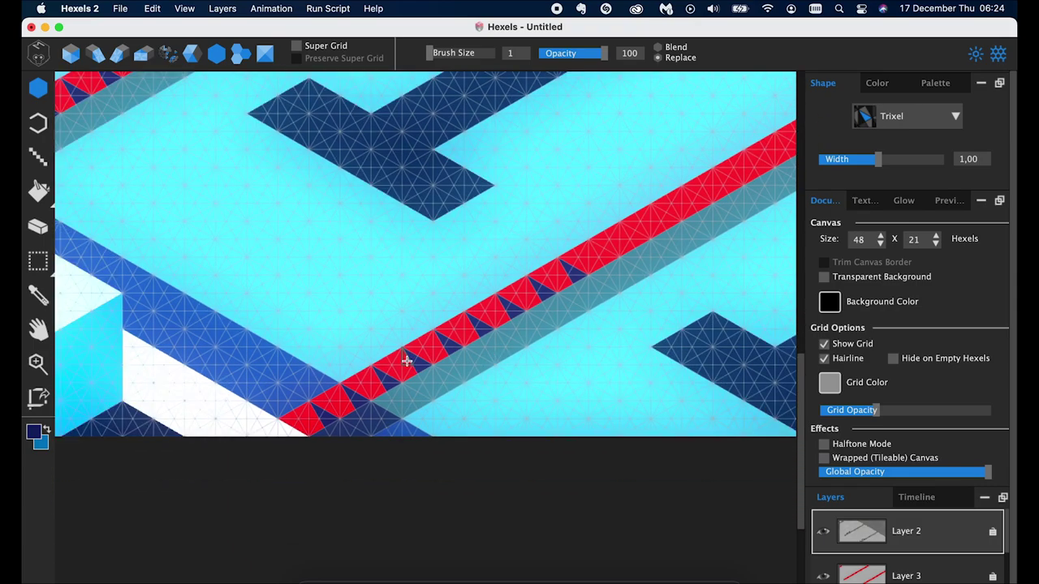
scroll(406, 364, down, 2)
click(297, 46)
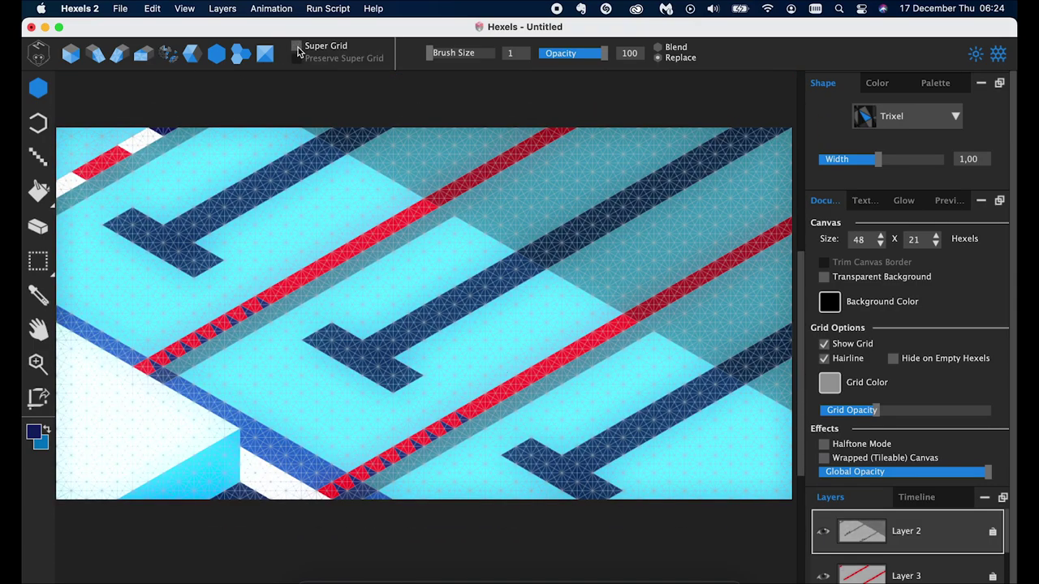
Step: Hide the Super Grid and set the drawing colour to white
click(298, 47)
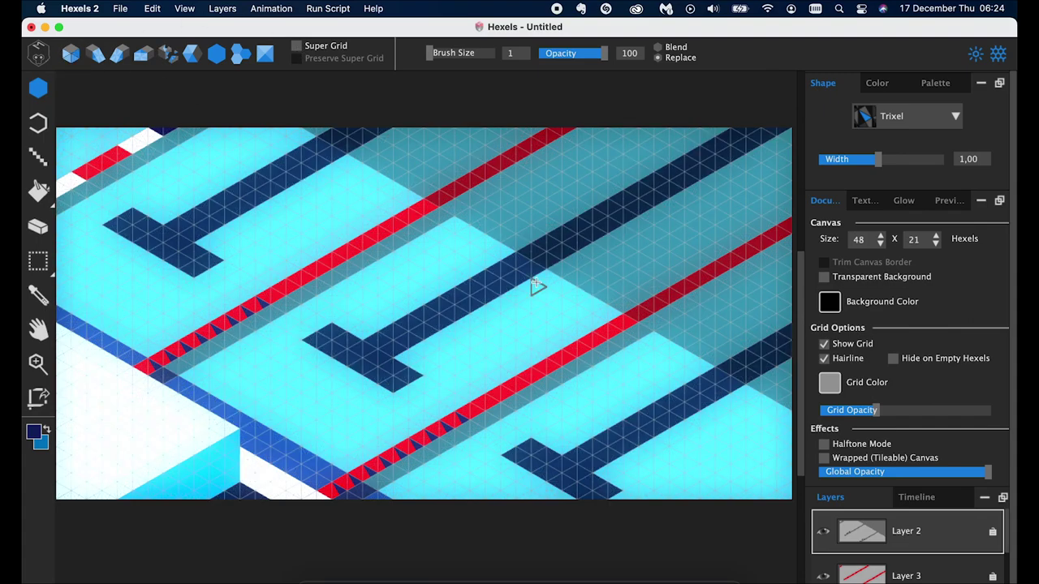
click(33, 432)
click(77, 91)
click(487, 348)
Step: Paint white dashes along both the upper and lower red stripes
drag(268, 299, 321, 270)
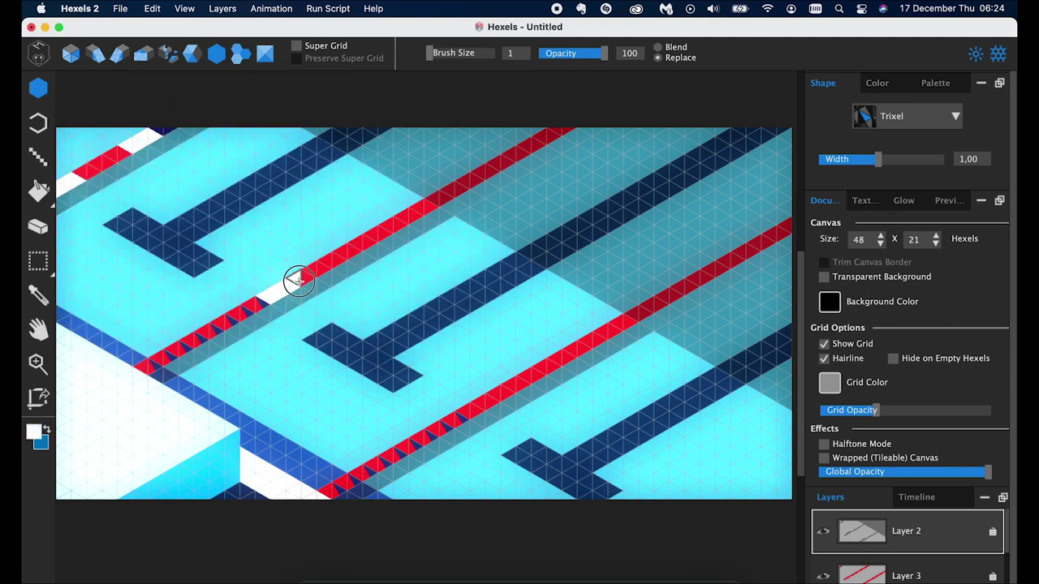
click(469, 413)
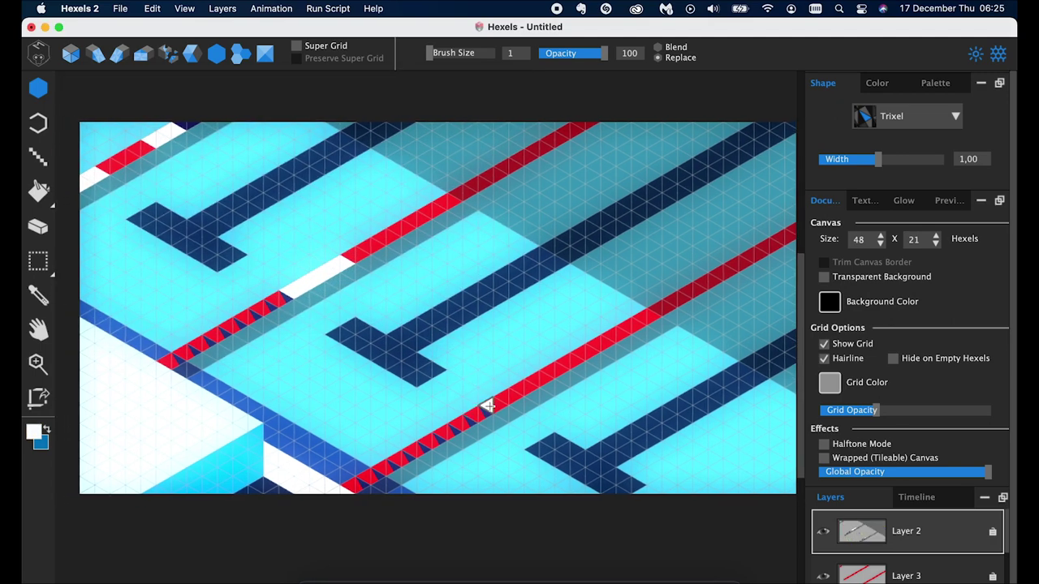
drag(461, 399, 482, 386)
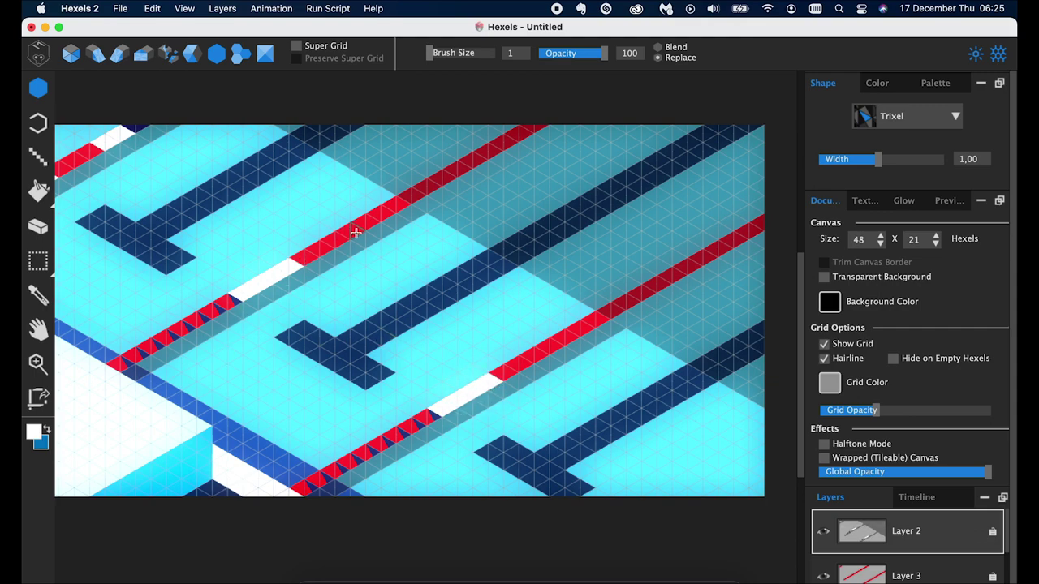
drag(356, 233, 385, 209)
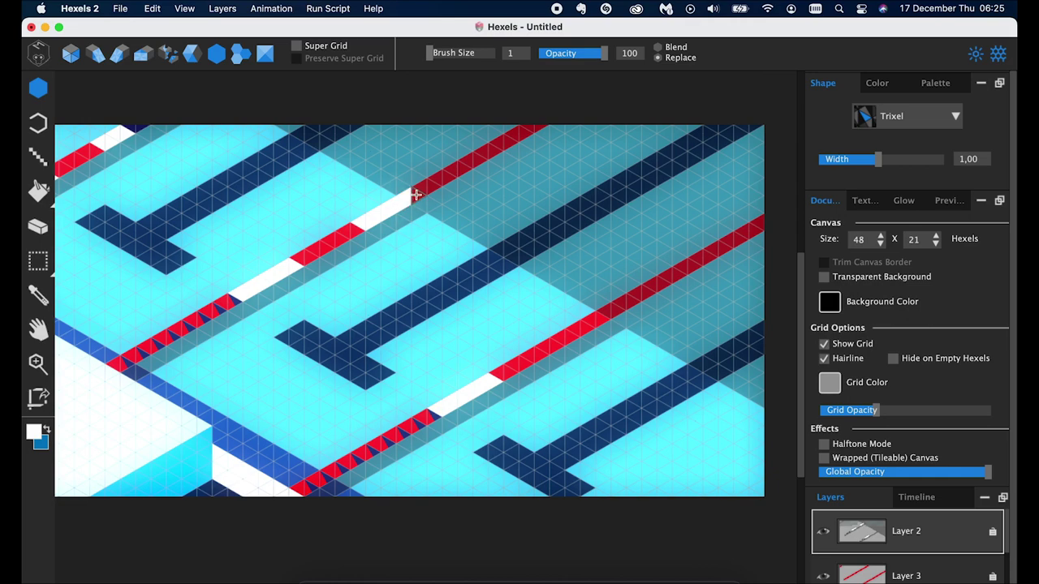
scroll(396, 366, up, 3)
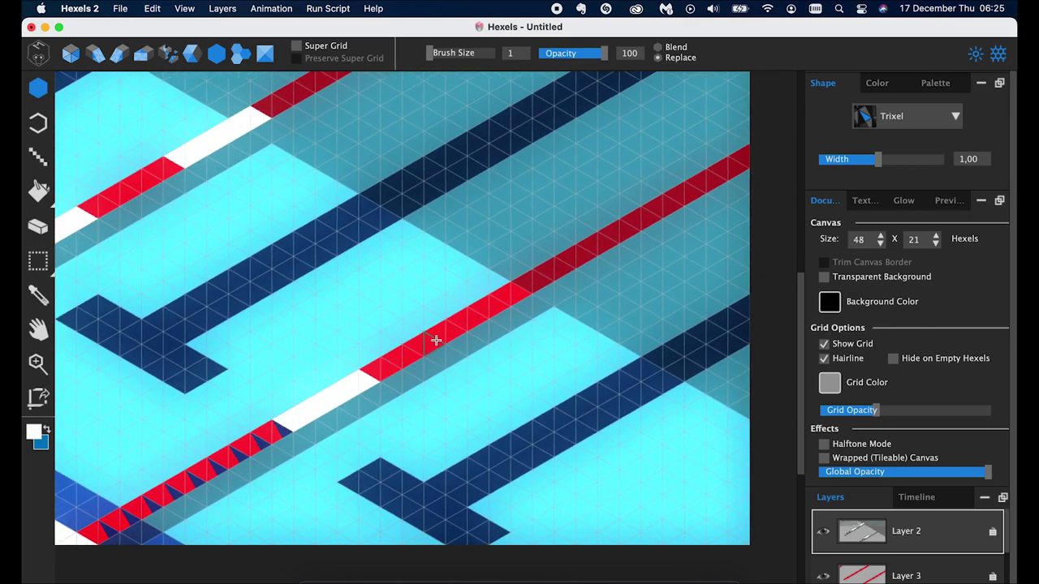
drag(448, 332, 540, 280)
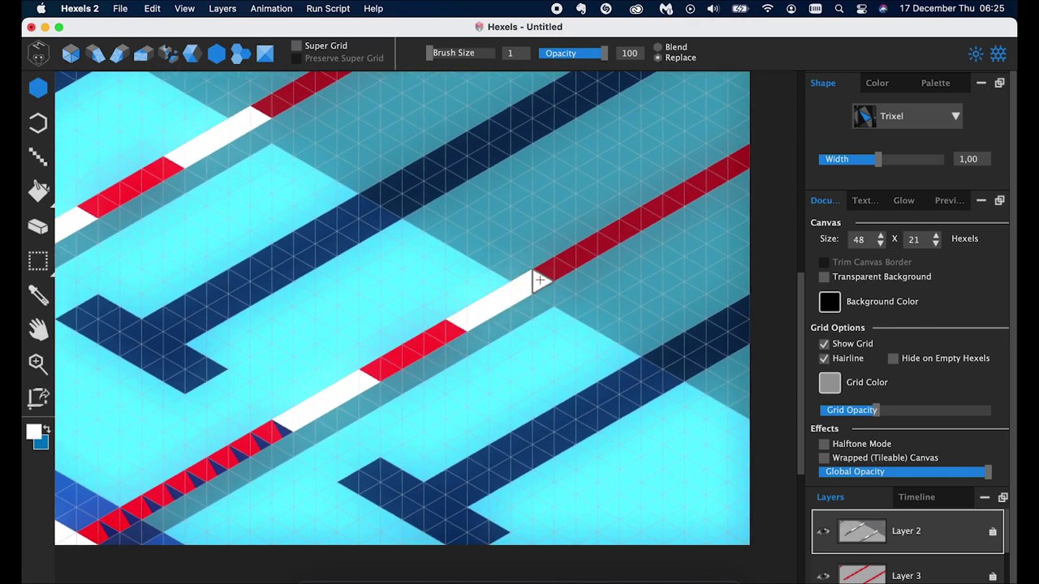
scroll(540, 280, down, 3)
Step: Set the drawing colour to dark navy and paint navy dashes further up the red stripe
click(33, 431)
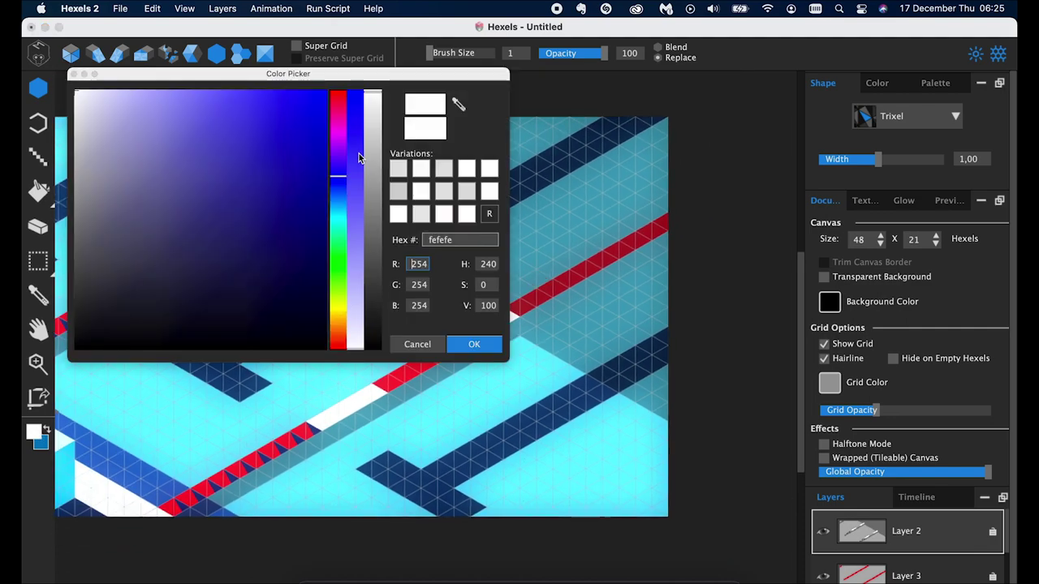
click(338, 174)
drag(373, 170, 372, 254)
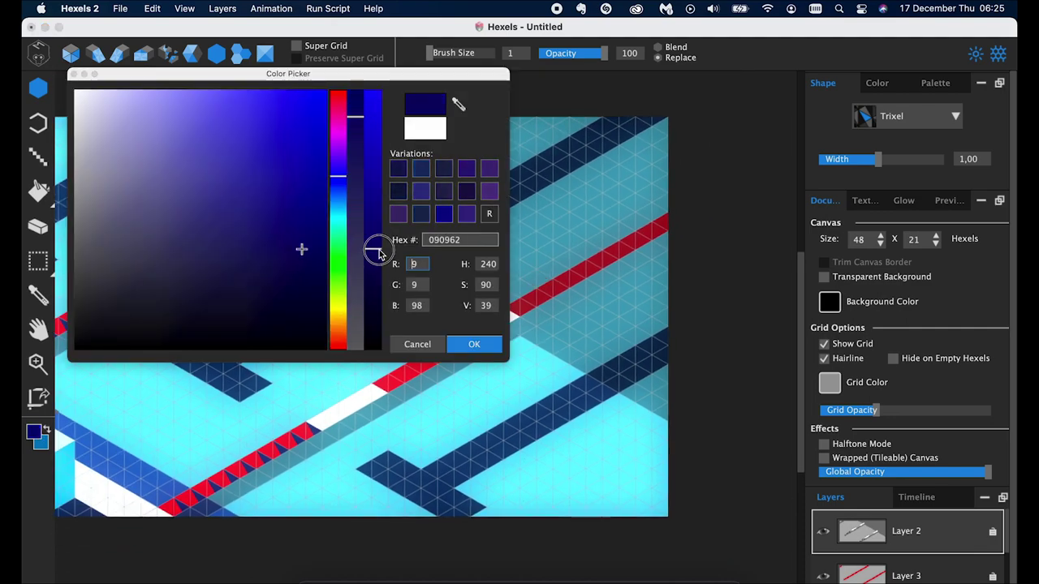
click(474, 344)
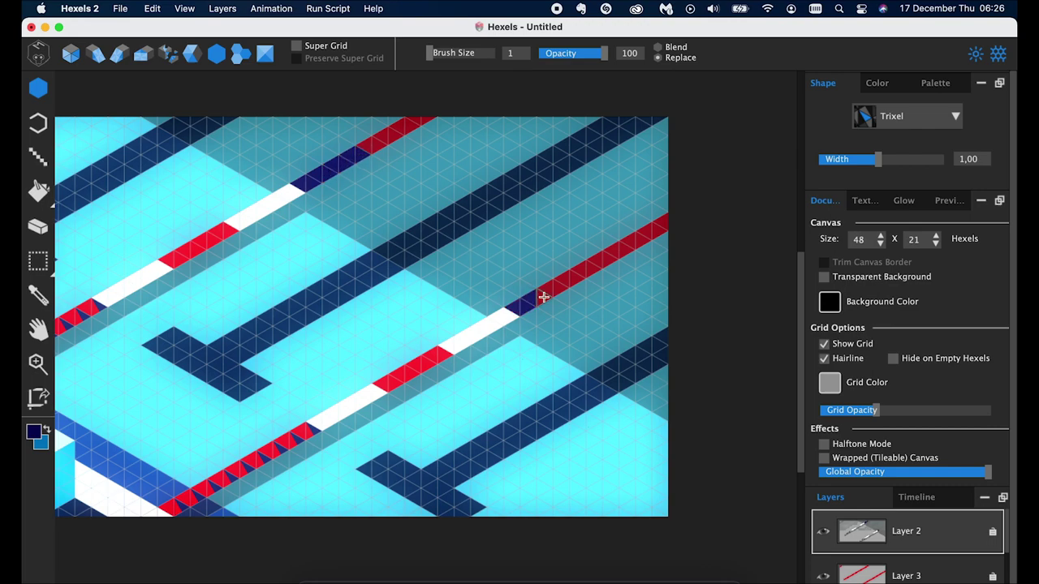
drag(543, 297, 575, 279)
scroll(568, 267, down, 2)
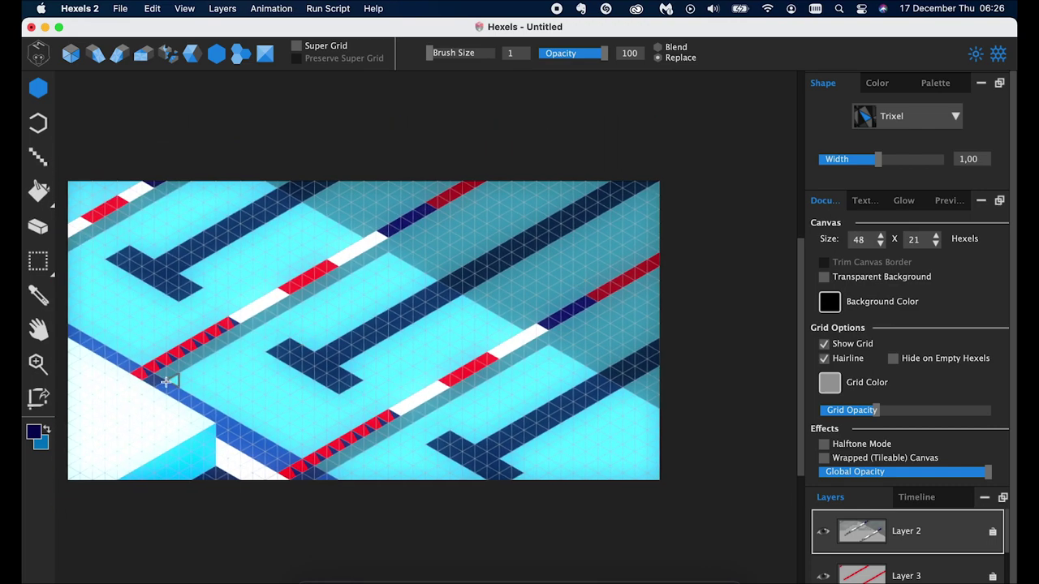
Step: Switch the drawing colour back to white and paint two white dashes after the navy sections
click(33, 431)
drag(372, 253, 372, 91)
click(474, 345)
scroll(390, 162, up, 2)
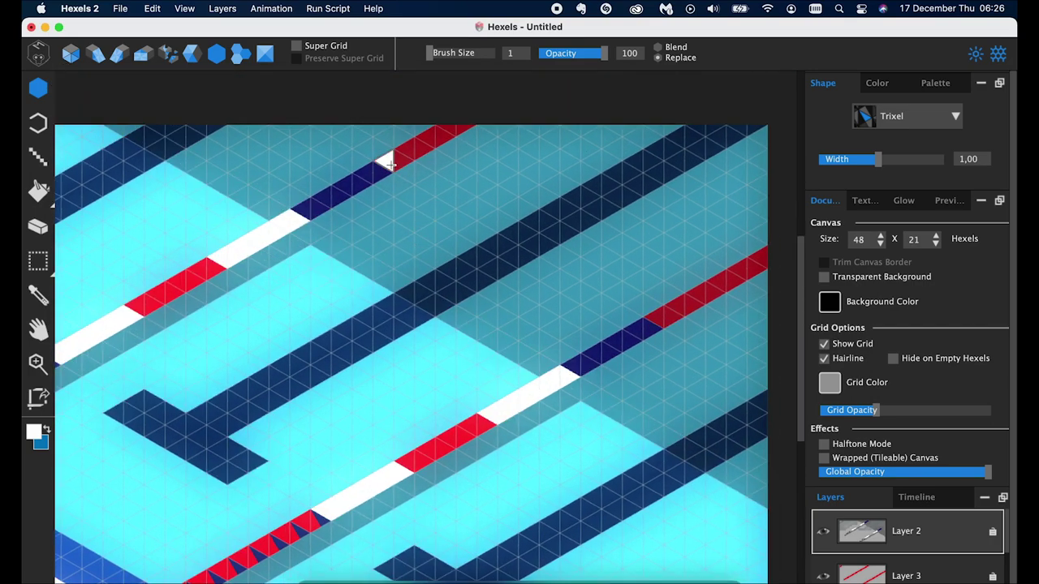
drag(390, 163, 446, 134)
scroll(503, 155, right, 3)
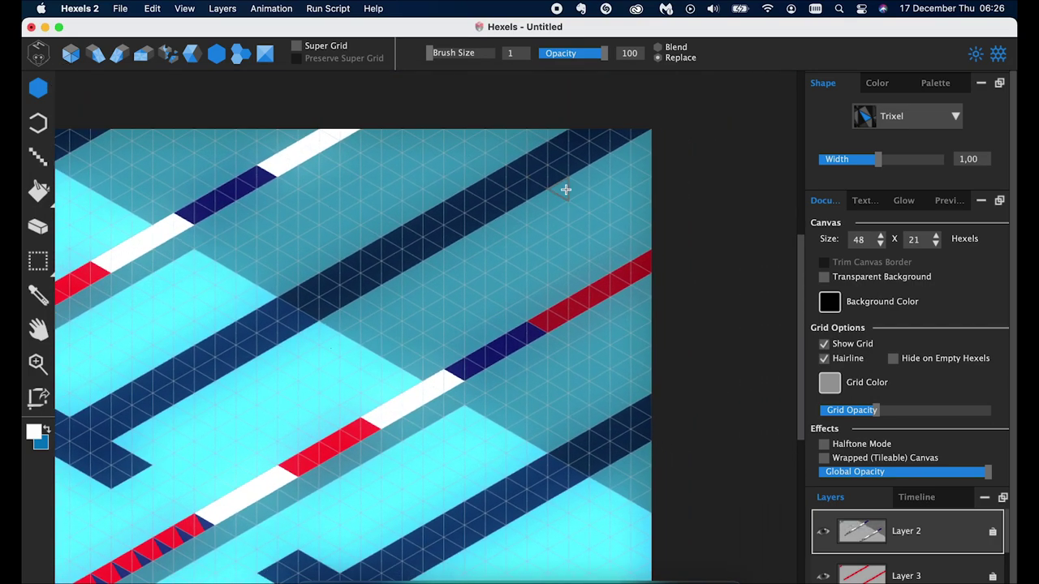
drag(529, 325, 615, 286)
scroll(614, 286, down, 3)
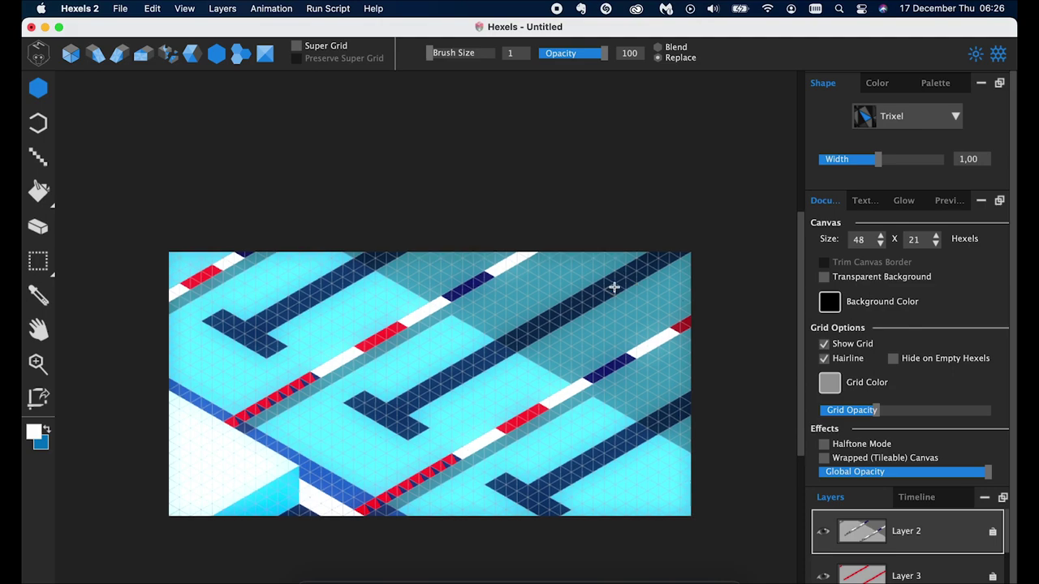
scroll(332, 341, up, 3)
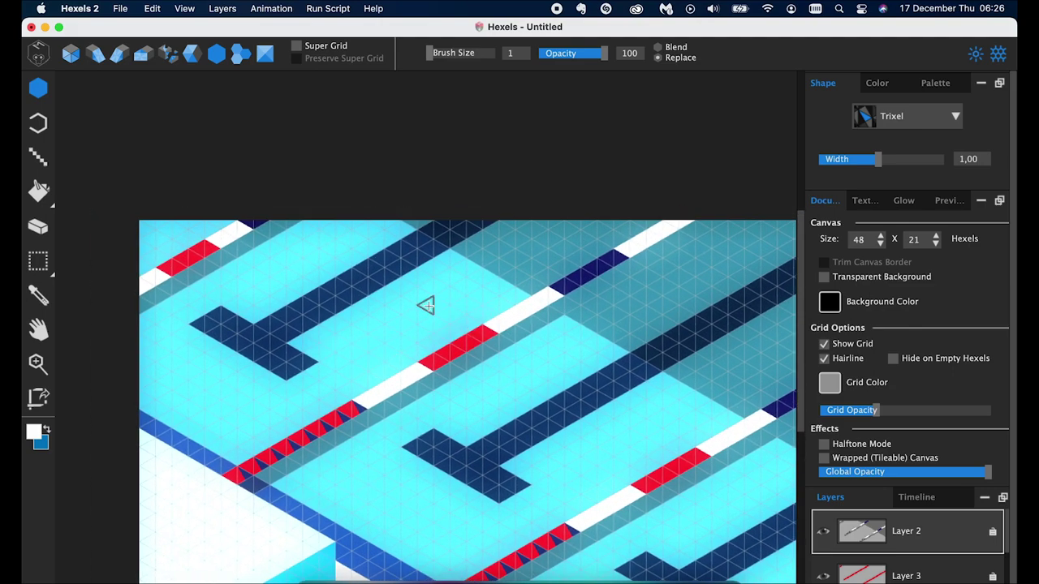
click(38, 435)
Step: Pick red from the saved palette and extend red over the top-left white dash
click(406, 349)
click(949, 201)
click(866, 201)
click(885, 85)
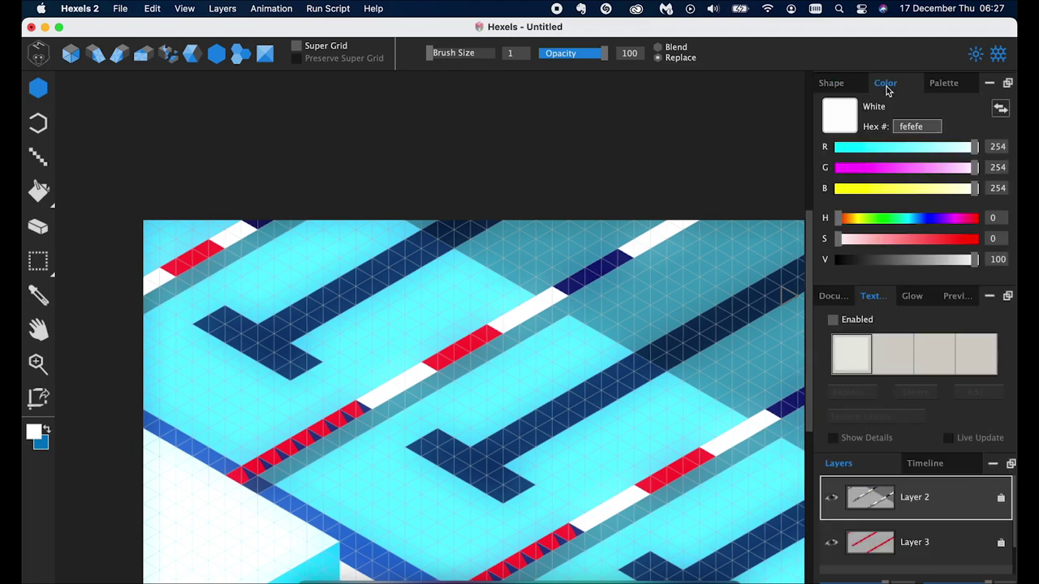
click(943, 83)
click(824, 103)
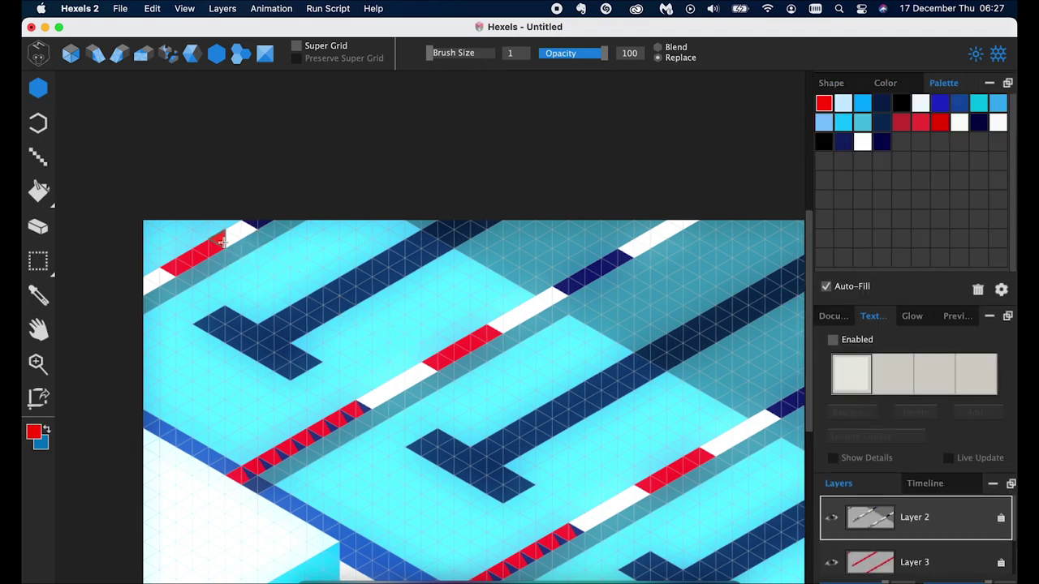
drag(239, 231, 279, 208)
Step: Paint a red triangle at the canvas's left edge
scroll(491, 192, right, 2)
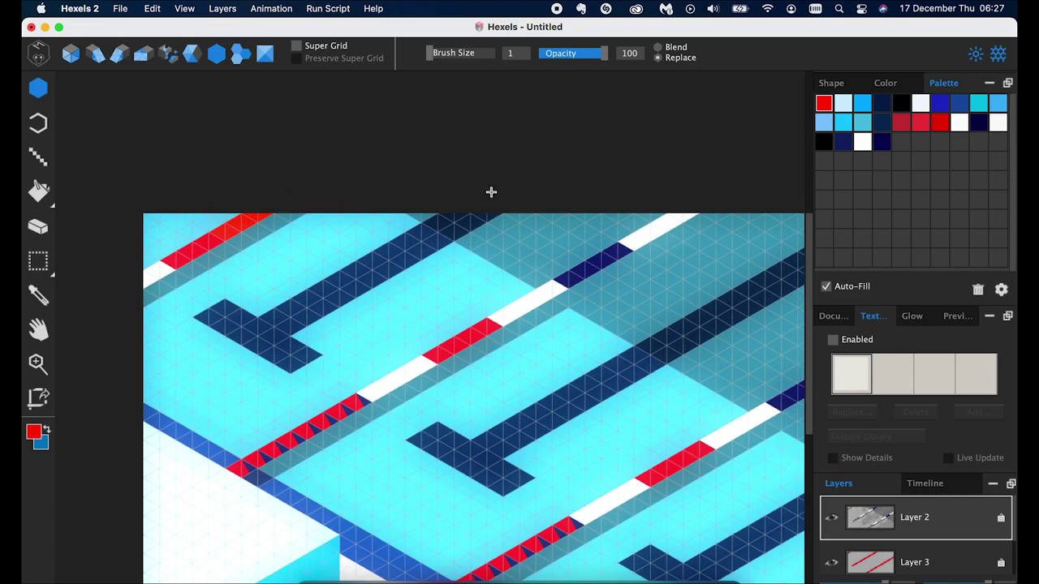
click(958, 122)
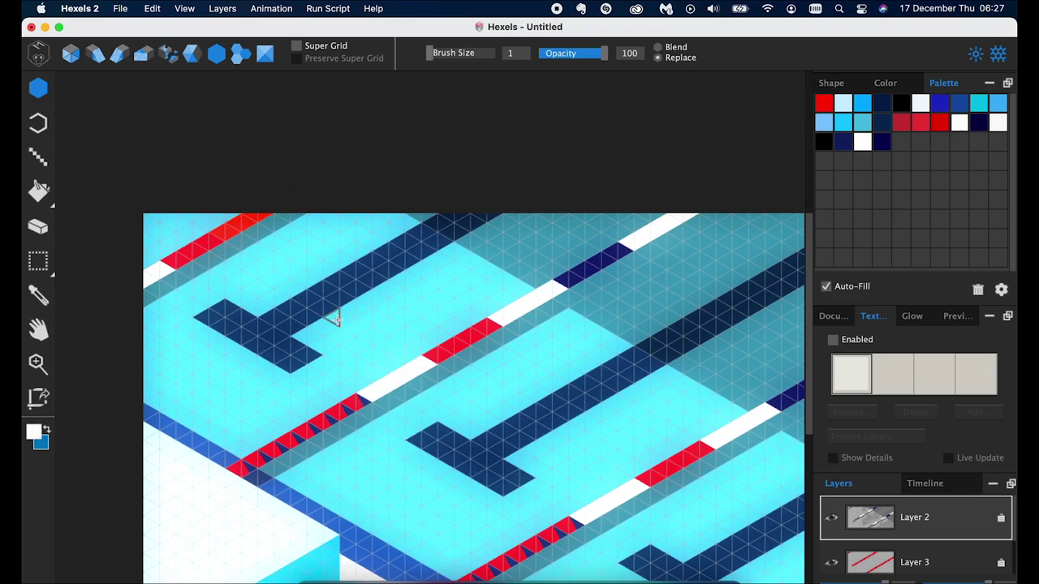
scroll(212, 241, right, 1)
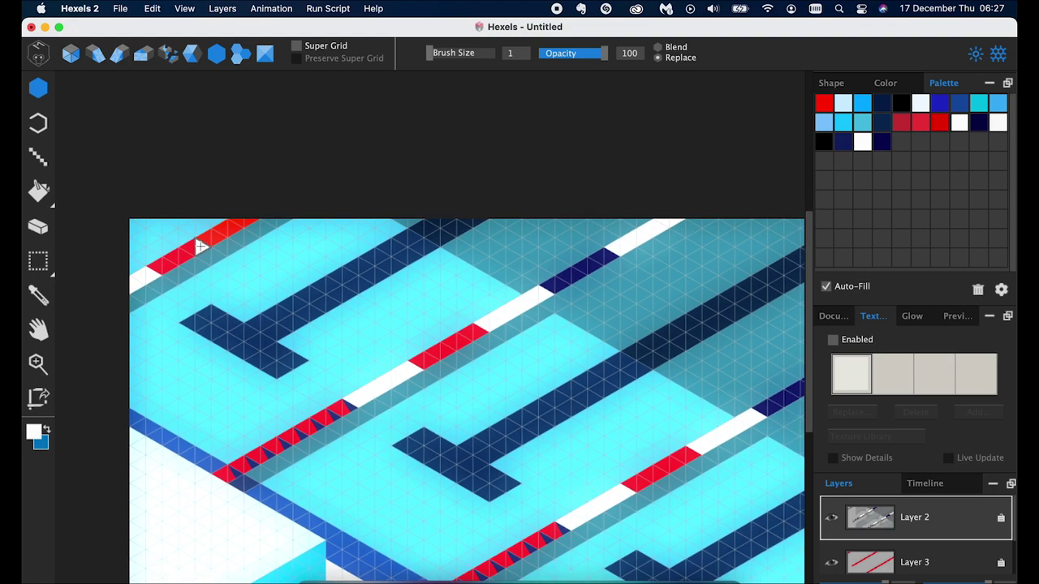
click(824, 104)
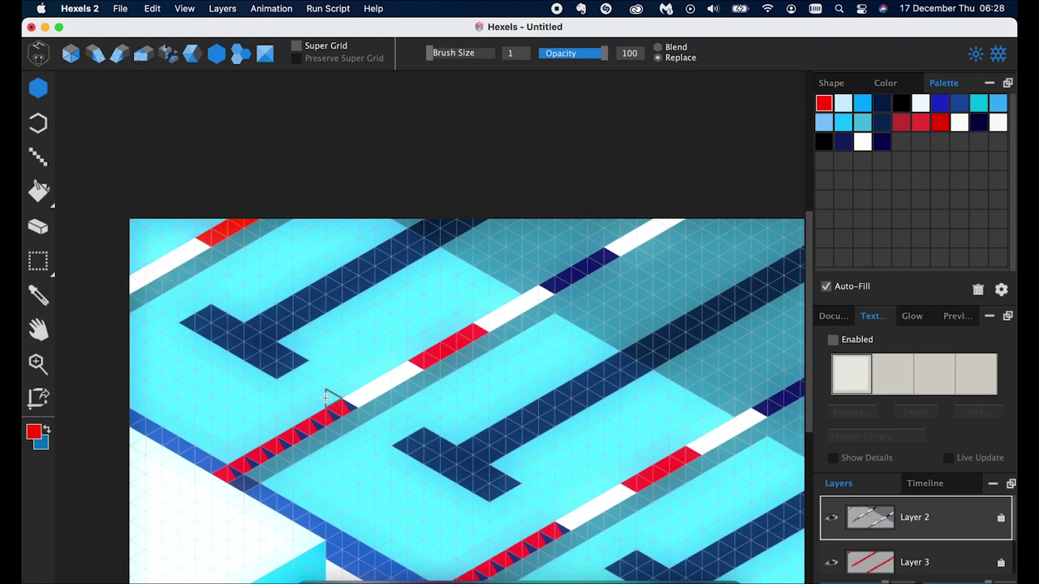
click(138, 284)
Step: Pick dark navy, then enable glow and raise Glow Amount to brighten the artwork
alt+click(673, 224)
scroll(133, 295, up, 3)
scroll(249, 190, up, 2)
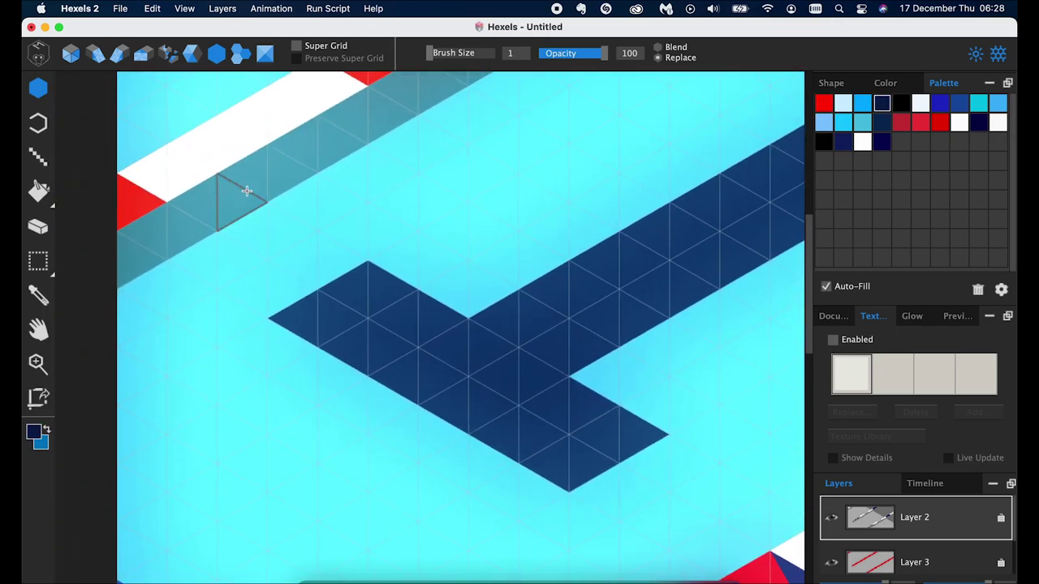
scroll(225, 221, down, 3)
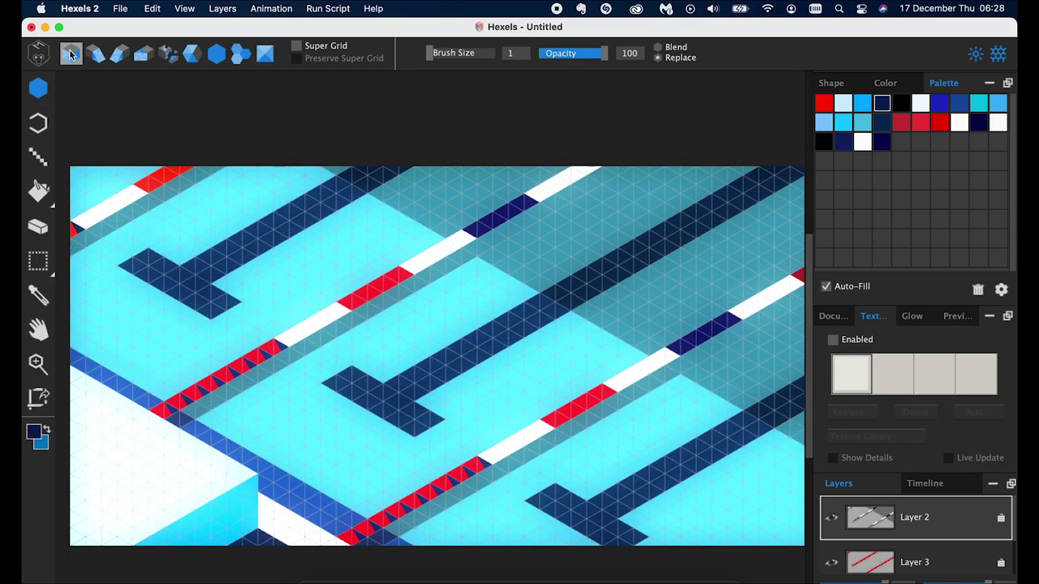
click(904, 316)
mouse_move(852, 363)
mouse_down()
mouse_move(817, 360)
mouse_move(832, 396)
mouse_move(851, 388)
mouse_up()
Step: Leave glow at amount 5, radius 4.64, and show the Trixel brush shape settings at width 1.00
scroll(923, 424, down, 1)
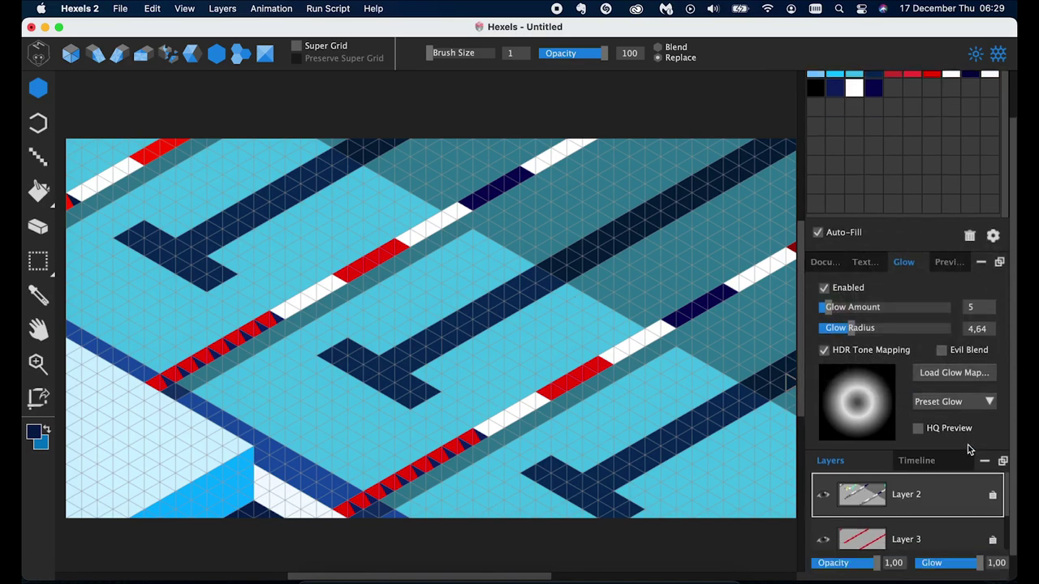
click(824, 83)
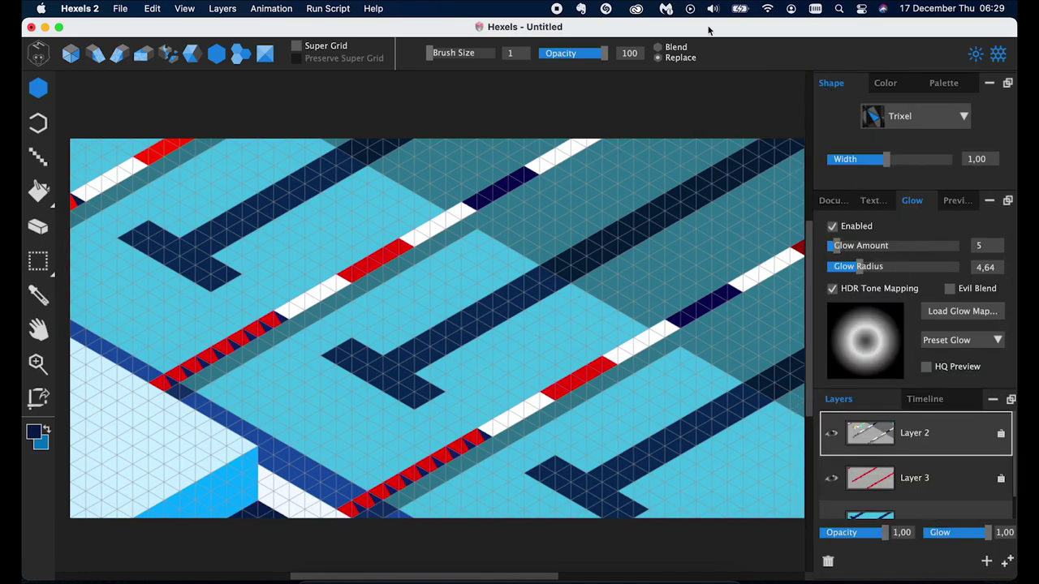